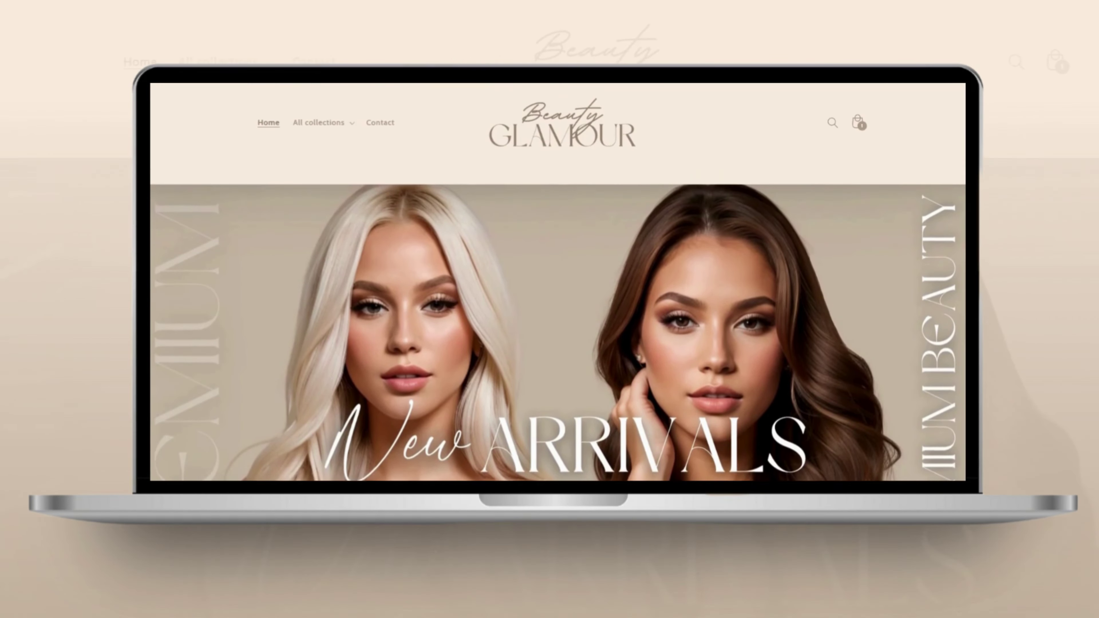
# Step: Look through the finished store's cart page, from the top banner and cart items to the add-on products
pyautogui.click(862, 166)
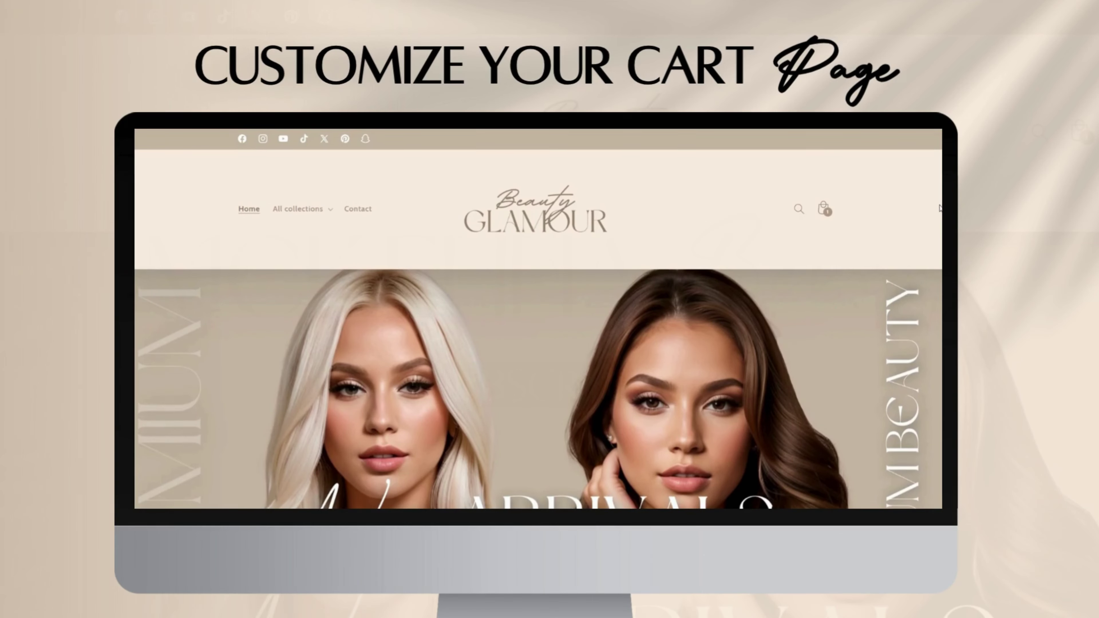
pyautogui.click(824, 210)
pyautogui.scroll(-5, 538, 319)
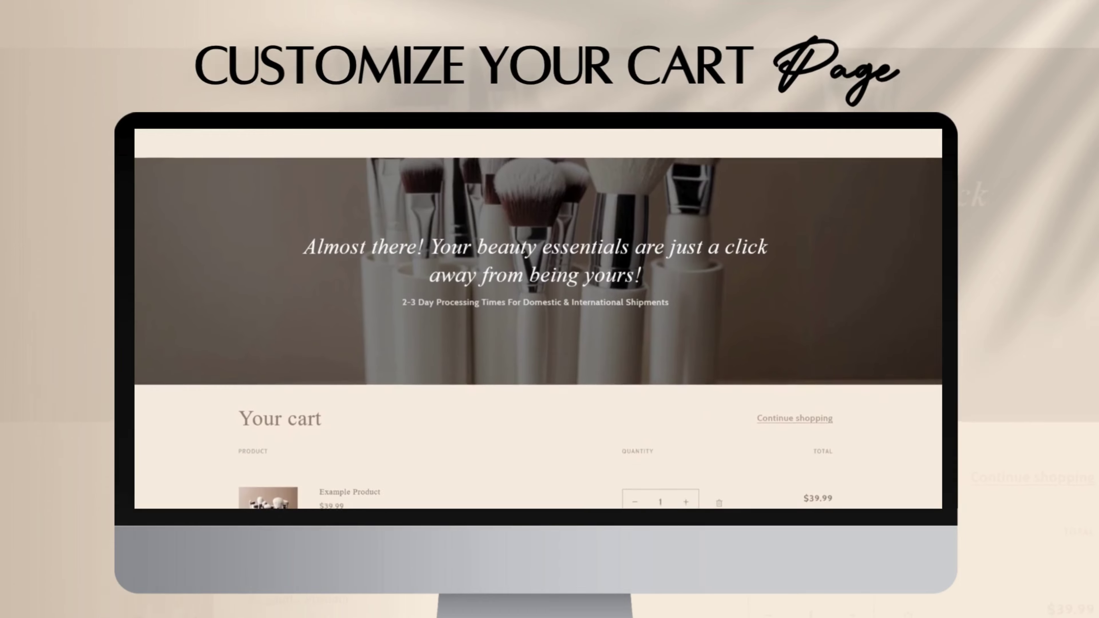
pyautogui.scroll(-5, 538, 318)
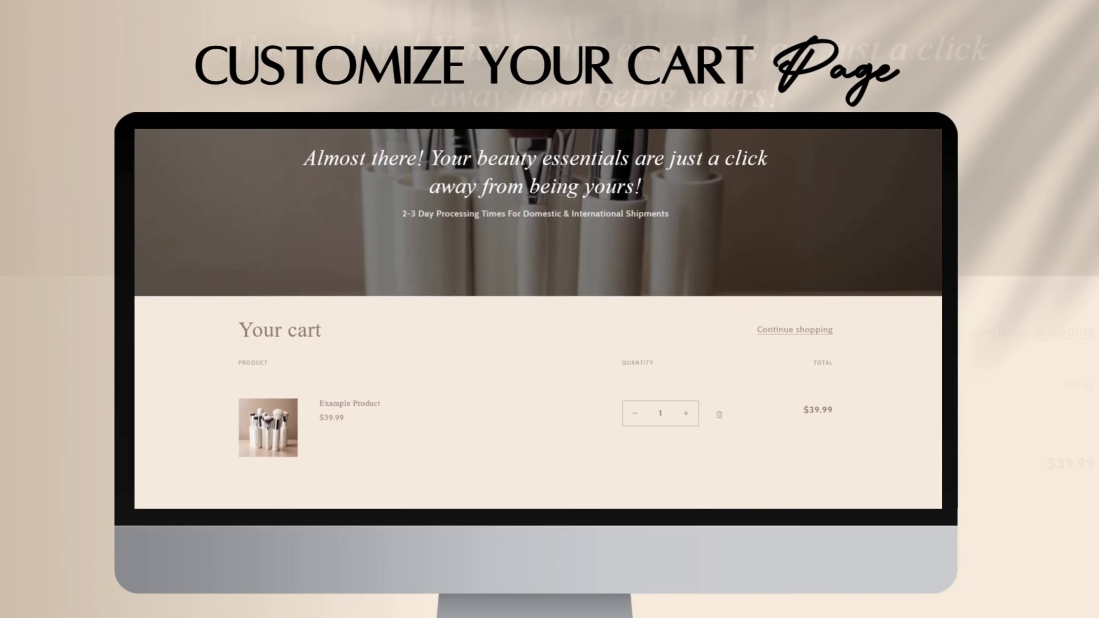
pyautogui.scroll(-5, 538, 319)
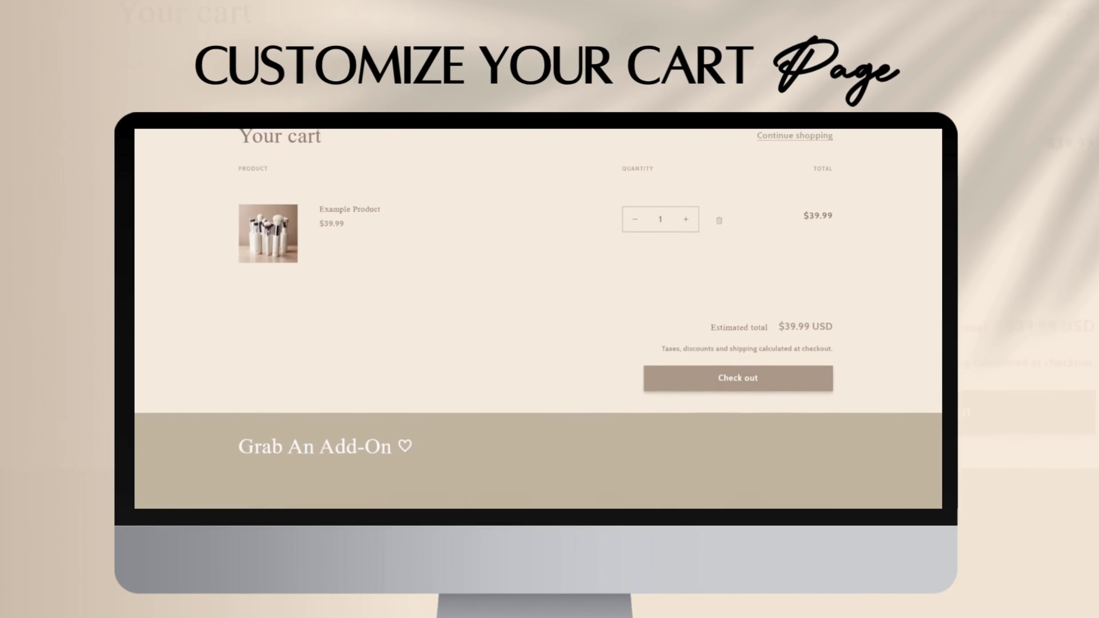
pyautogui.scroll(-4, 537, 318)
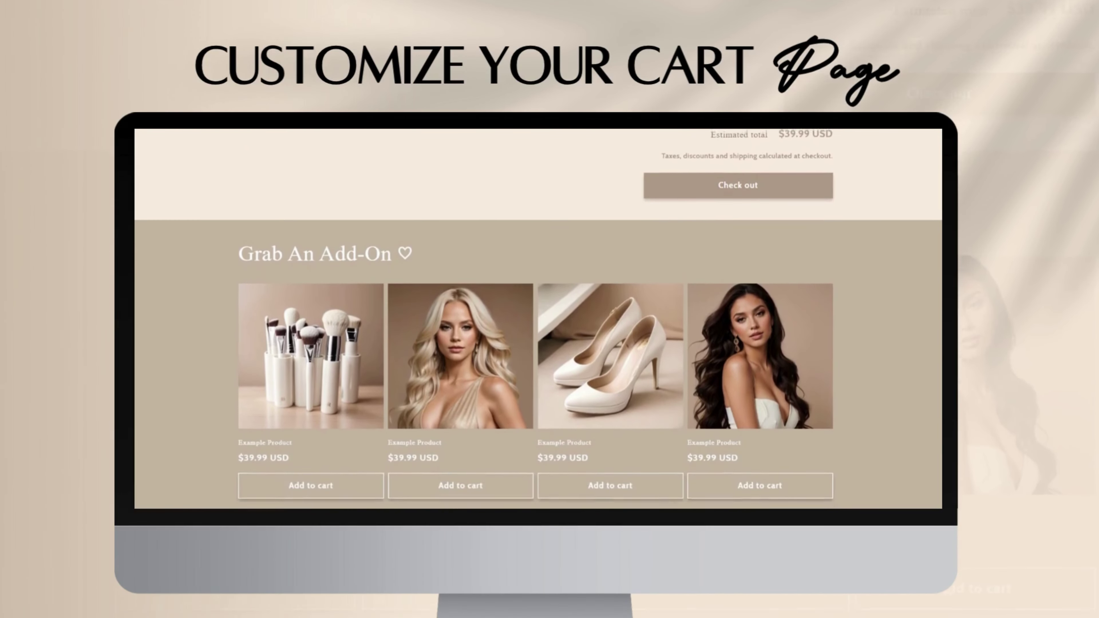
pyautogui.scroll(5, 538, 318)
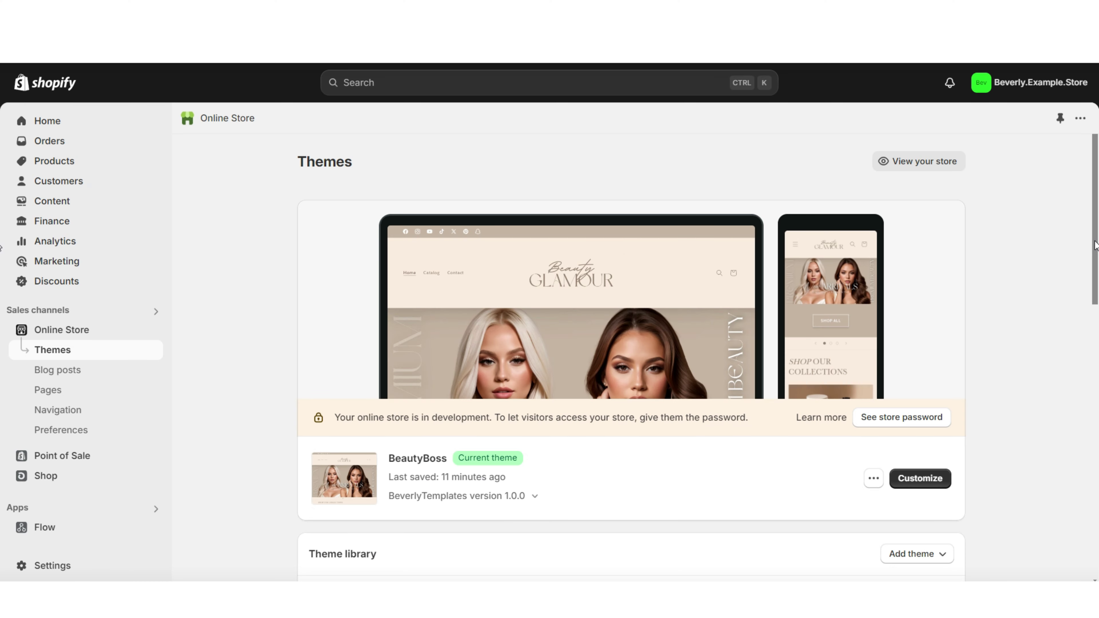
# Step: Open the current BeautyBoss theme for customization
pyautogui.scroll(-2, 1095, 246)
pyautogui.scroll(-1, 1095, 245)
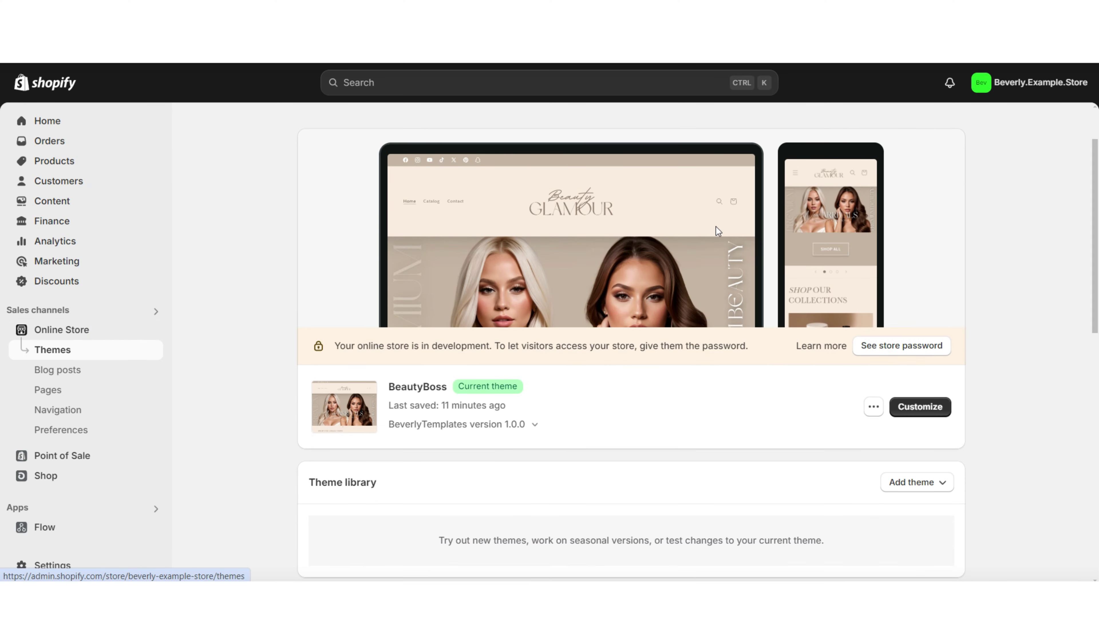
pyautogui.scroll(-1, 719, 232)
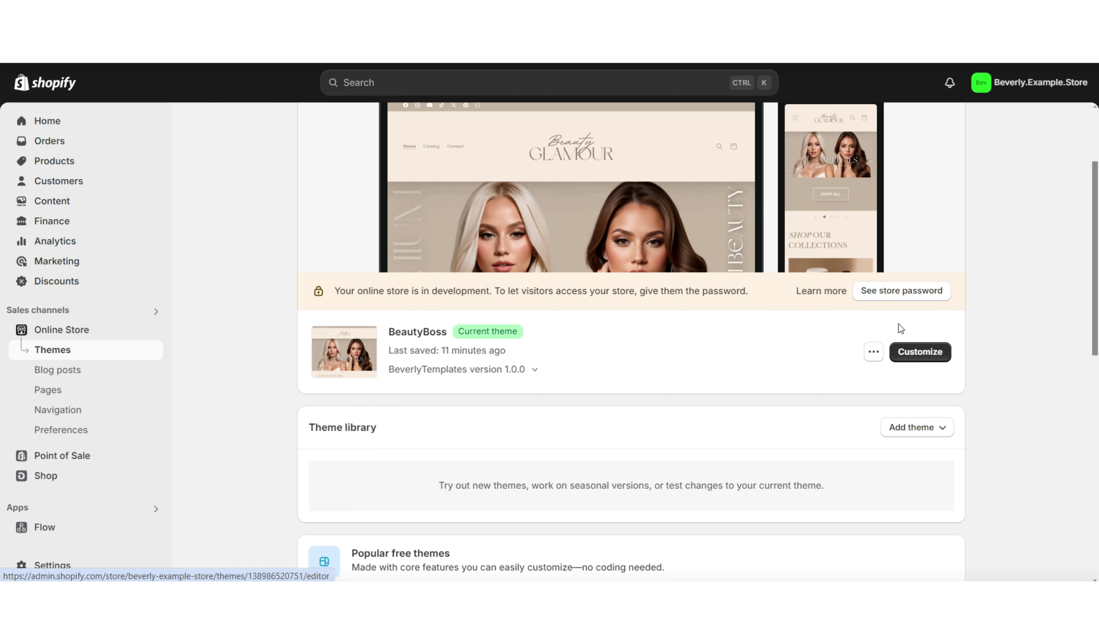
pyautogui.scroll(-6, 786, 277)
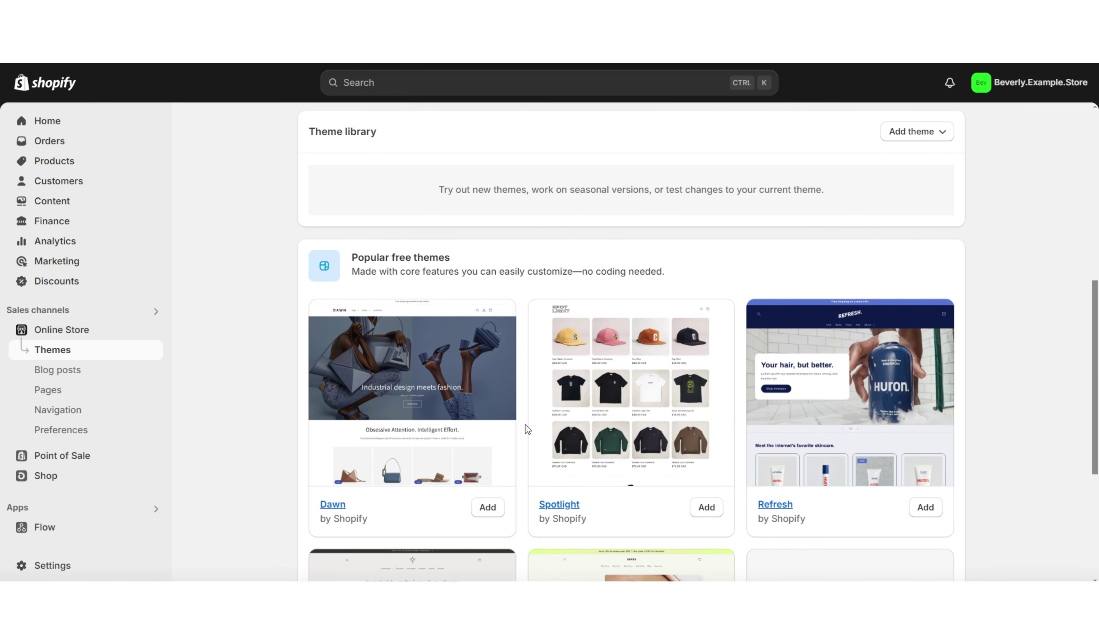
pyautogui.scroll(7, 1070, 276)
pyautogui.click(920, 481)
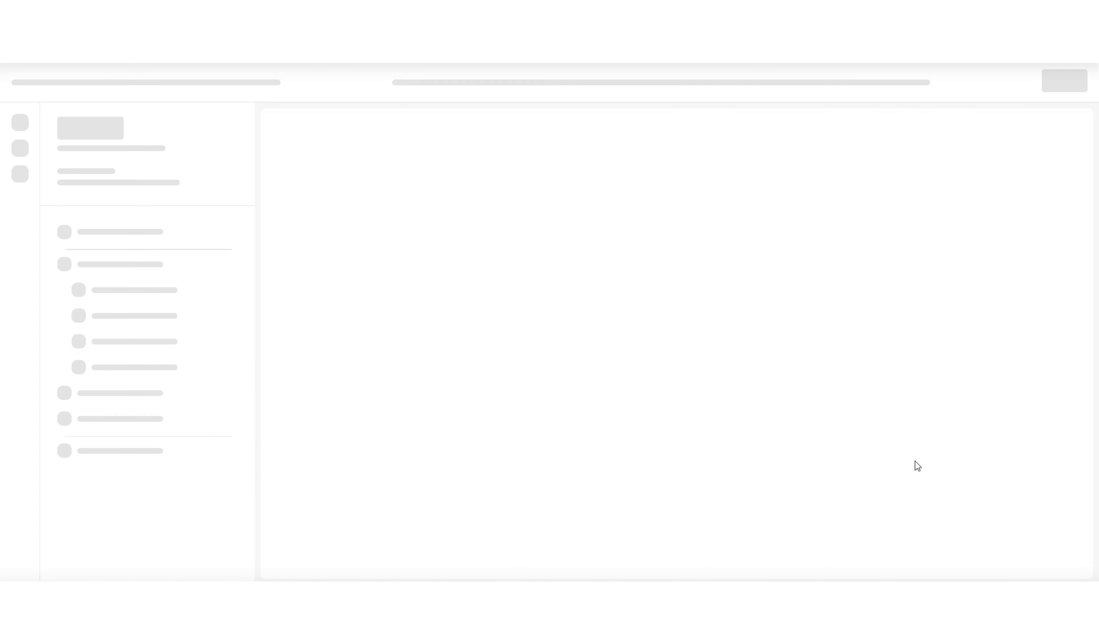
# Step: Open the store's cart page in the theme editor preview
pyautogui.scroll(-15, 1092, 199)
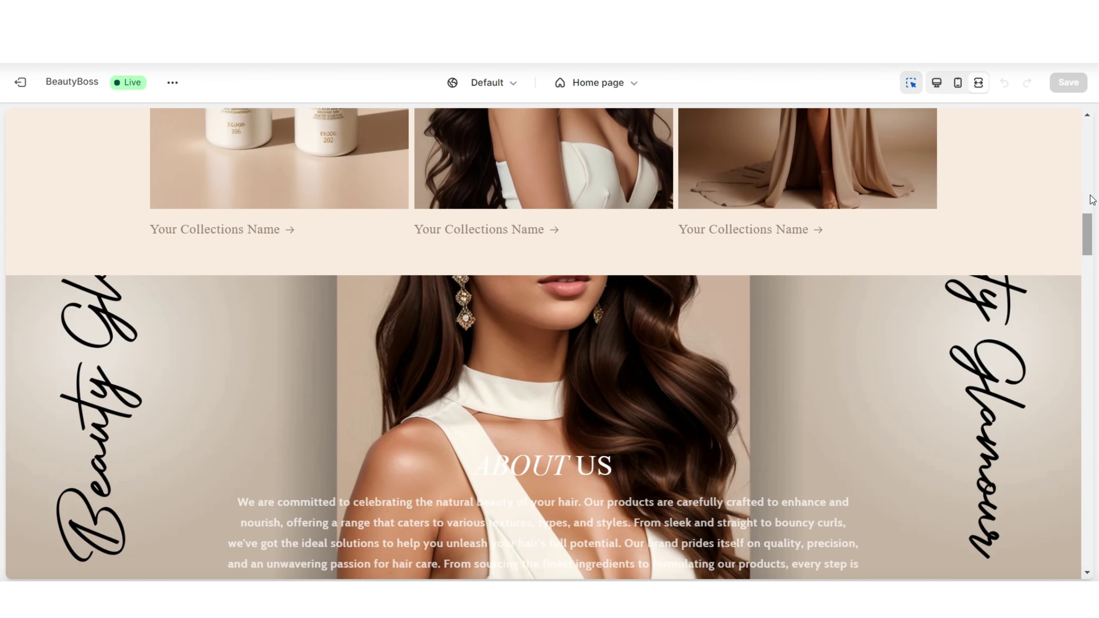
pyautogui.scroll(-3, 1092, 200)
pyautogui.scroll(2, 1089, 200)
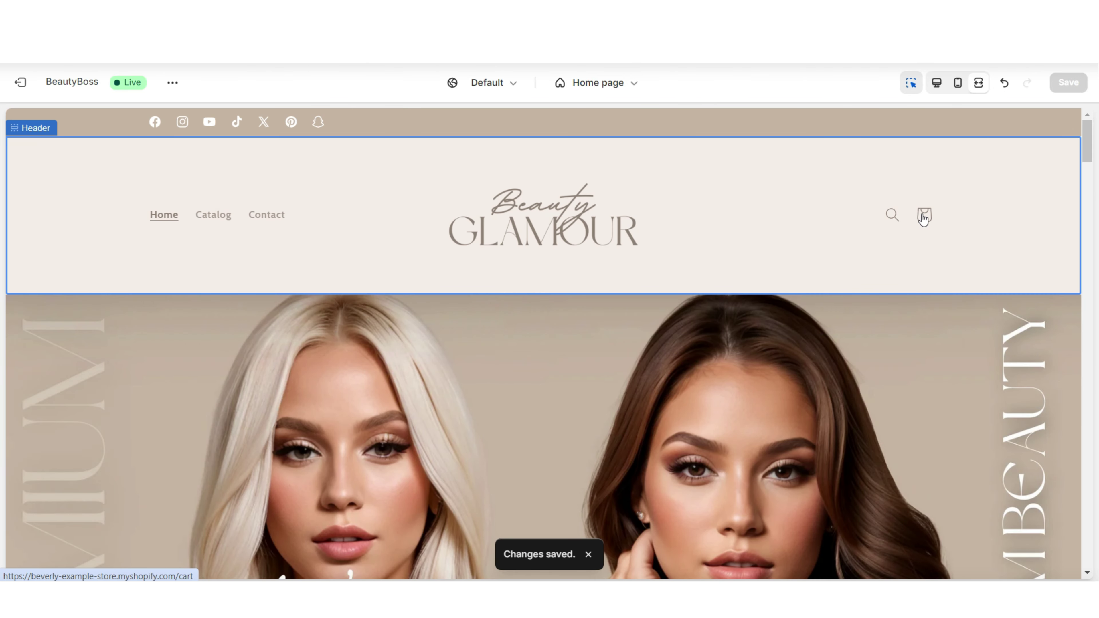
pyautogui.click(923, 219)
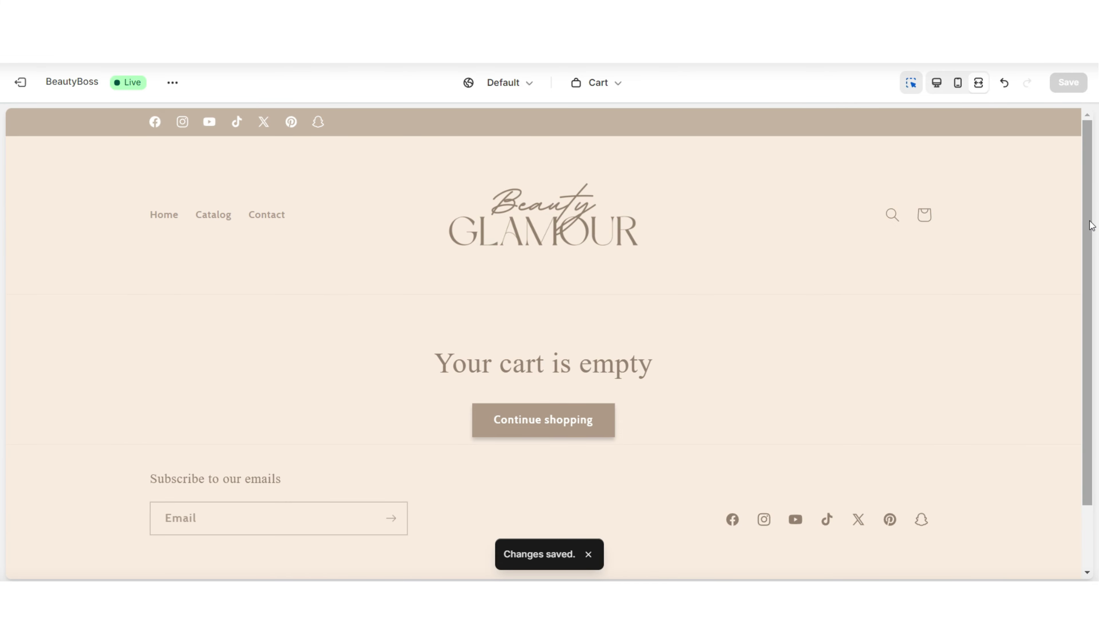
pyautogui.scroll(-1, 1090, 242)
pyautogui.scroll(1, 1089, 266)
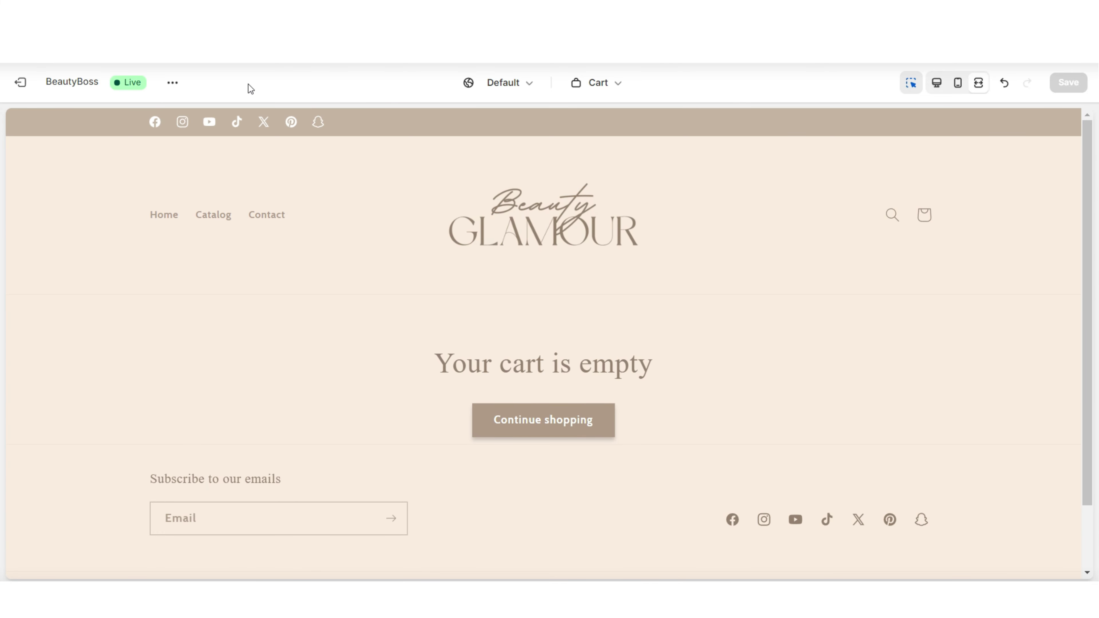
# Step: View the live storefront of the BeautyBoss theme and look through its home page
pyautogui.click(174, 83)
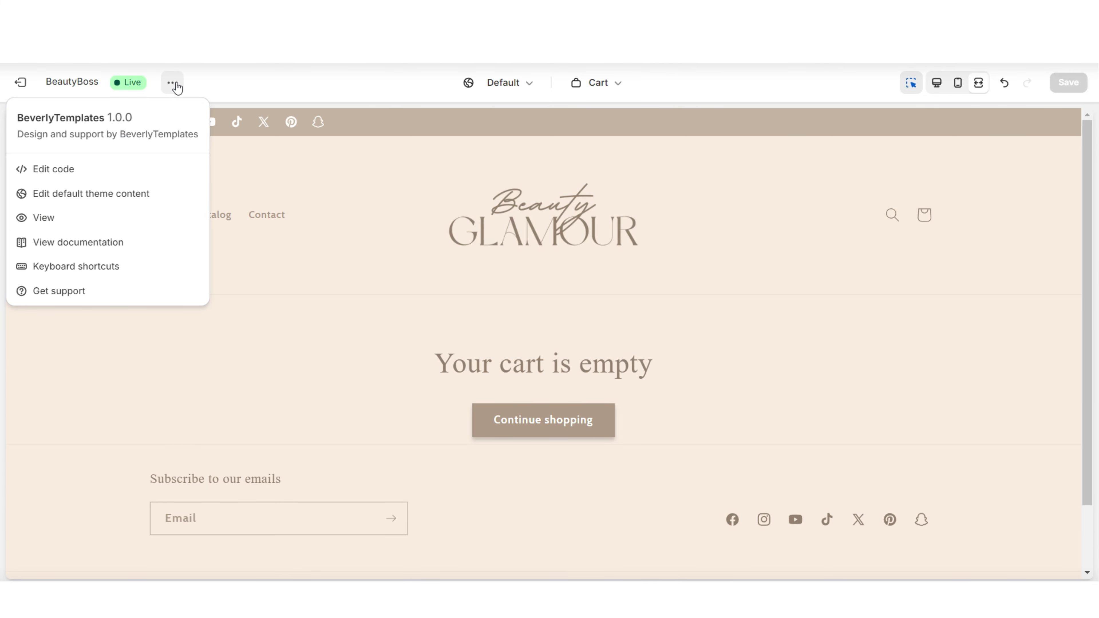
pyautogui.click(62, 218)
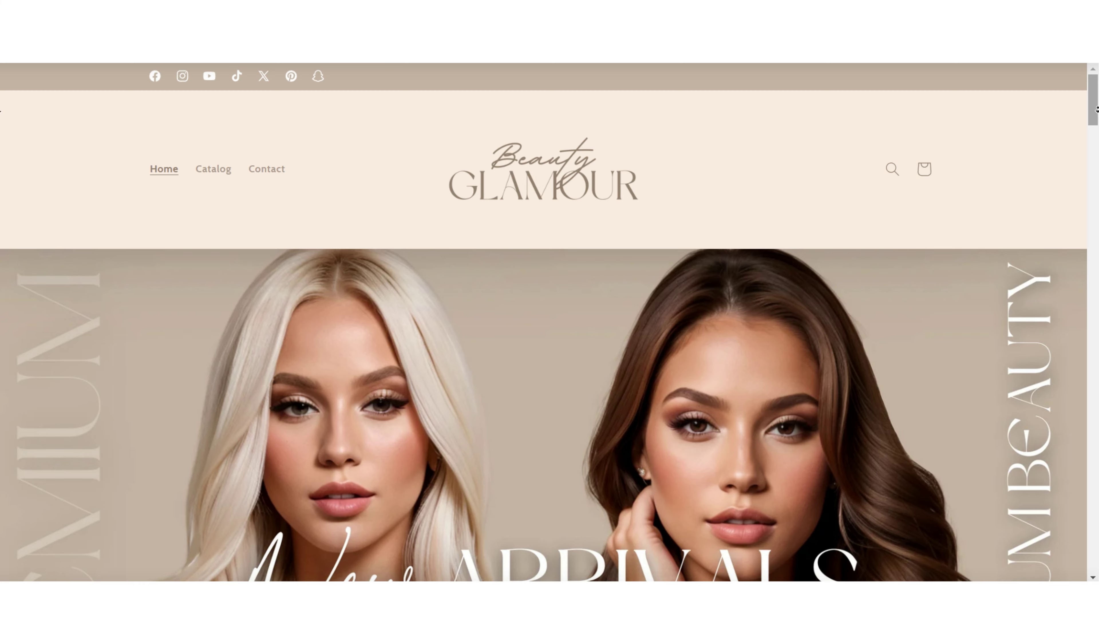
pyautogui.scroll(-8, 1093, 139)
pyautogui.scroll(-4, 1093, 140)
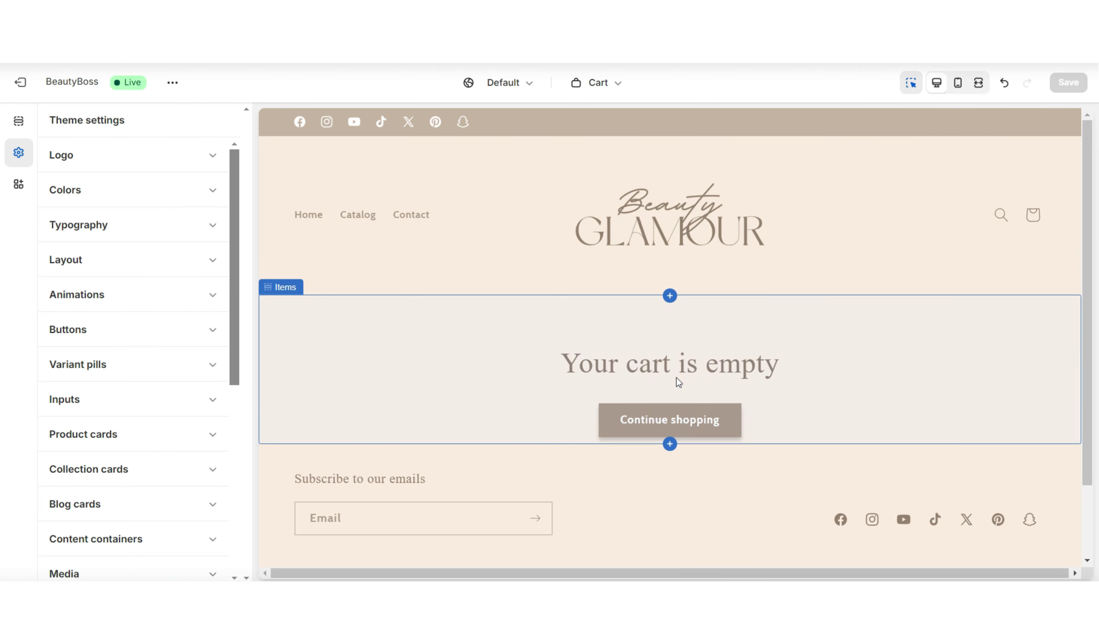
# Step: Add an Image banner section to the cart template and place it above the cart items
pyautogui.moveTo(1093, 312); pyautogui.dragTo(1082, 350)
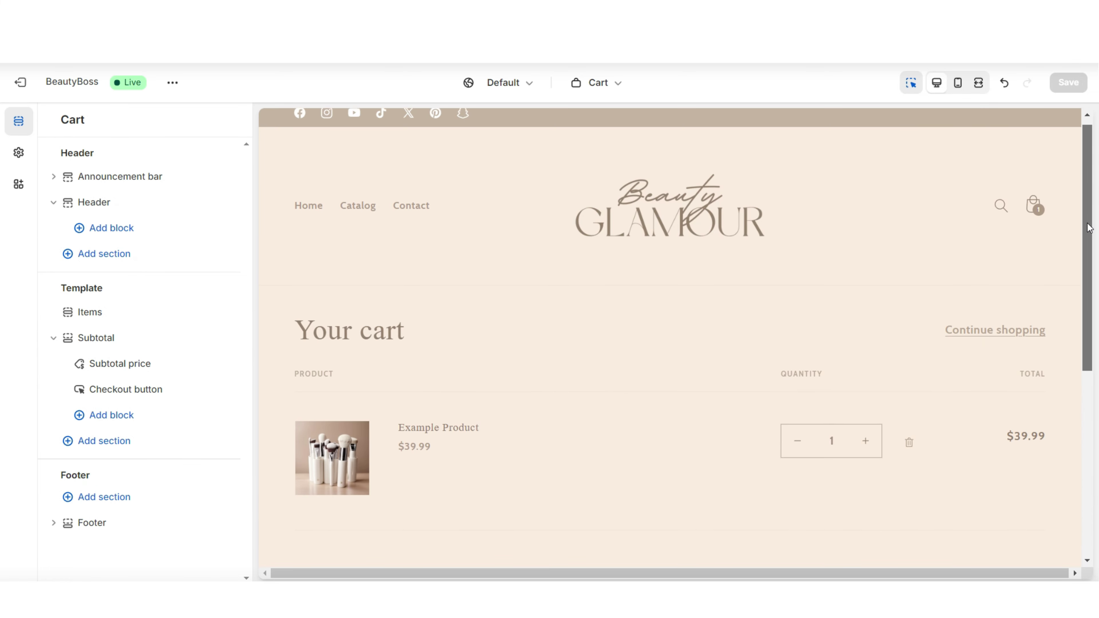
pyautogui.moveTo(1090, 250); pyautogui.dragTo(1093, 332)
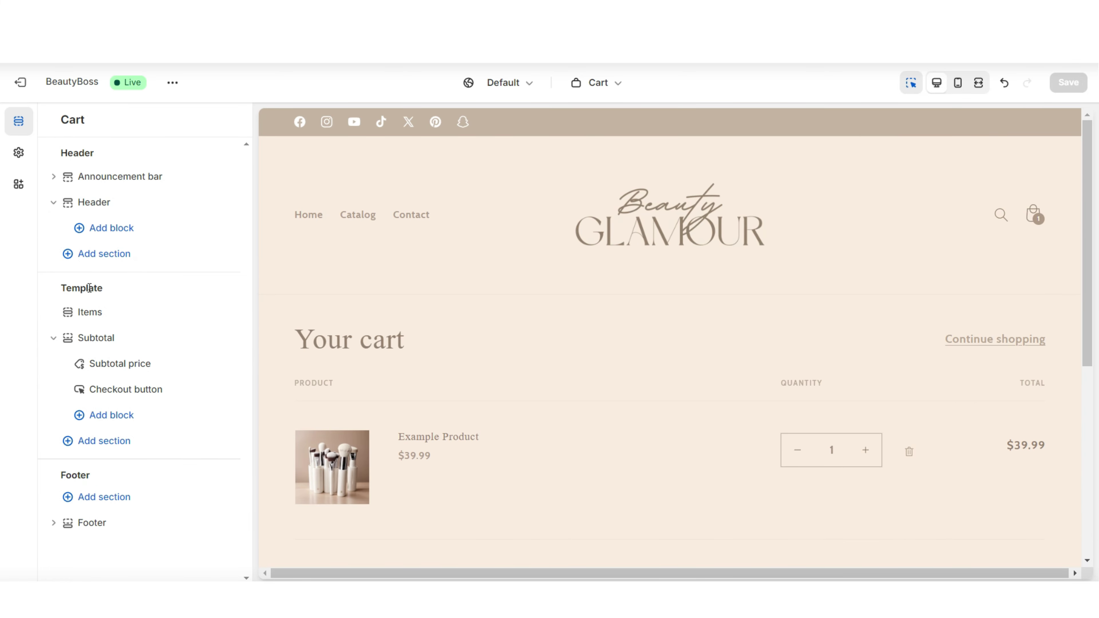
pyautogui.click(95, 449)
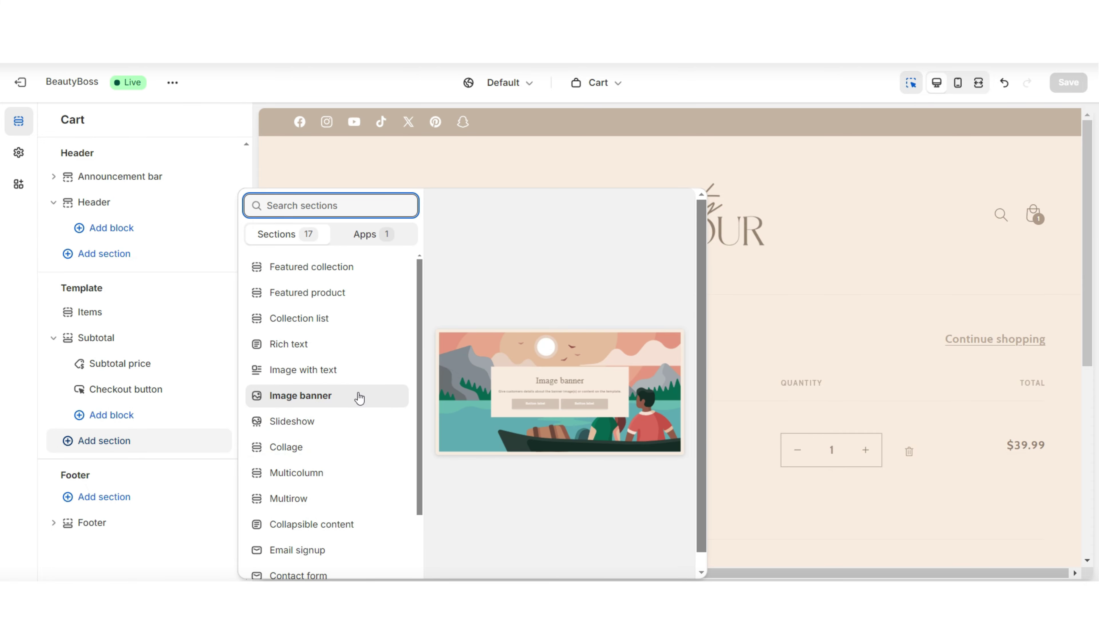
pyautogui.click(328, 399)
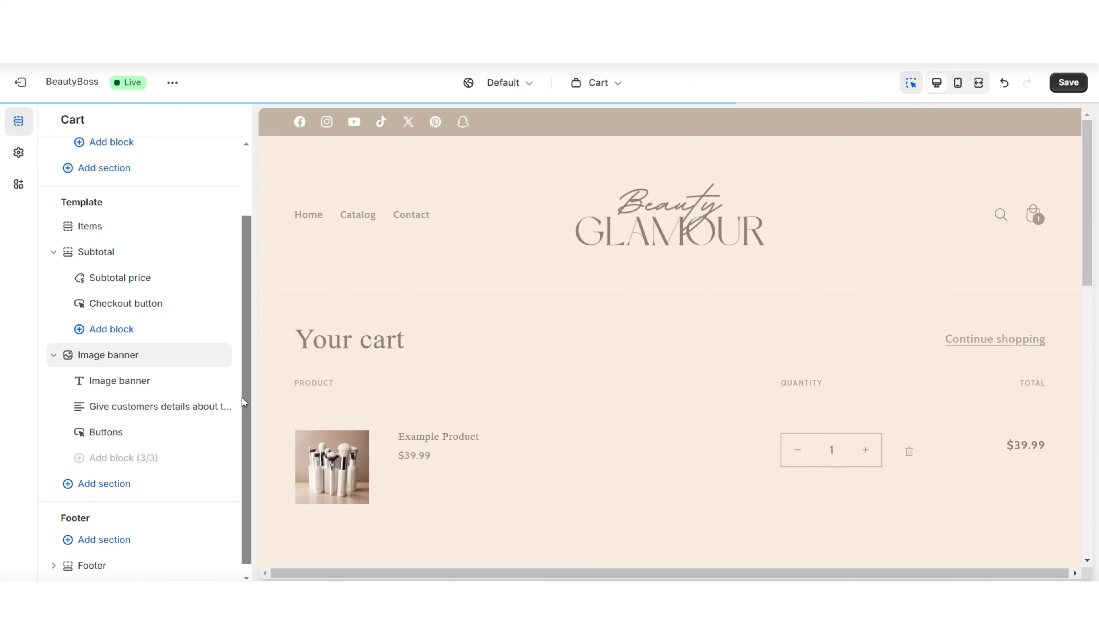
pyautogui.moveTo(86, 345); pyautogui.dragTo(70, 303)
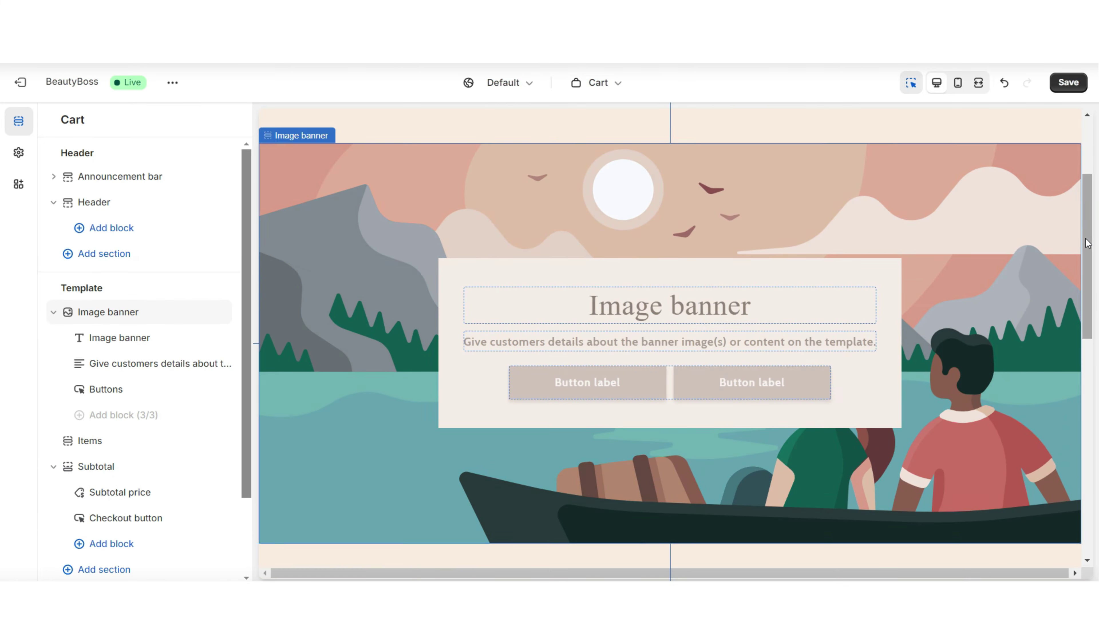
pyautogui.scroll(-5, 826, 280)
pyautogui.scroll(5, 995, 269)
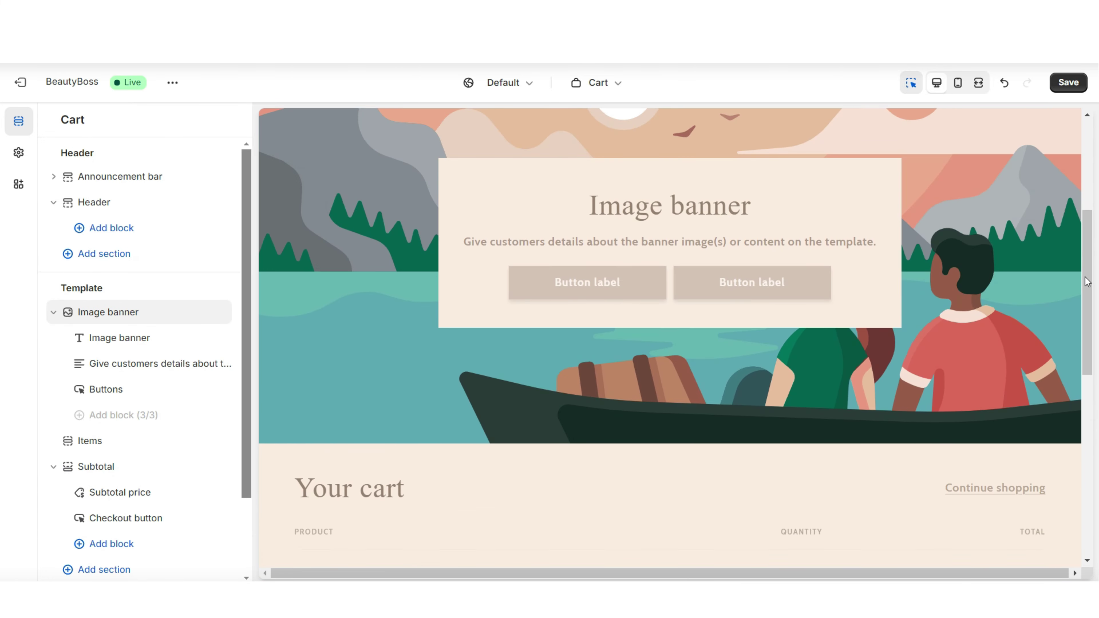
# Step: Turn off the image banner's container on desktop and switch the banner to a color scheme with white text
pyautogui.click(1019, 281)
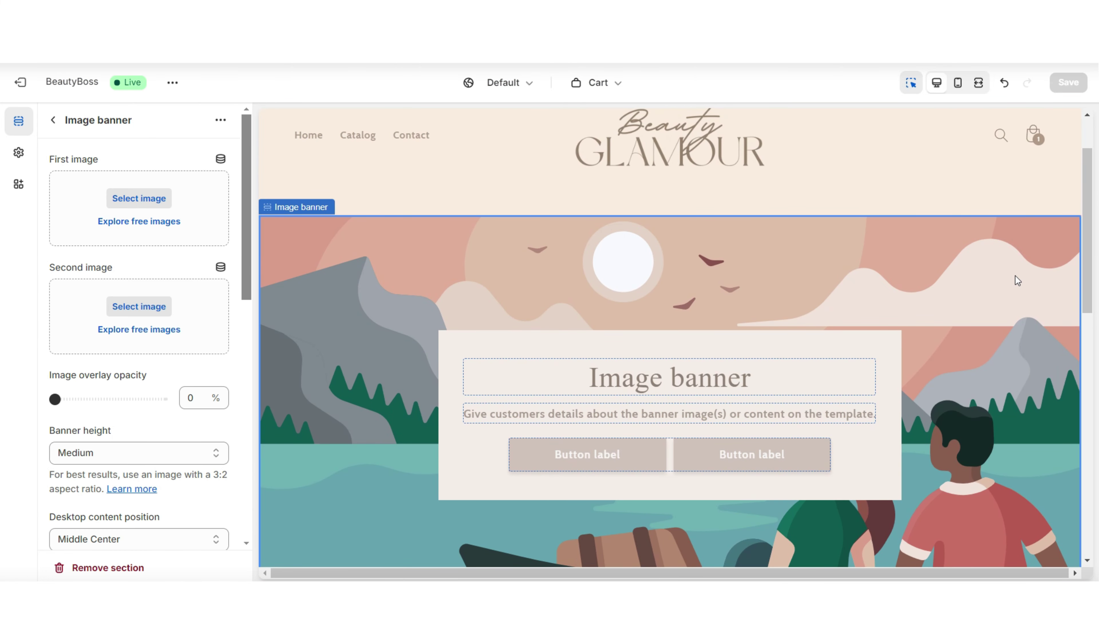
pyautogui.scroll(-5, 1015, 276)
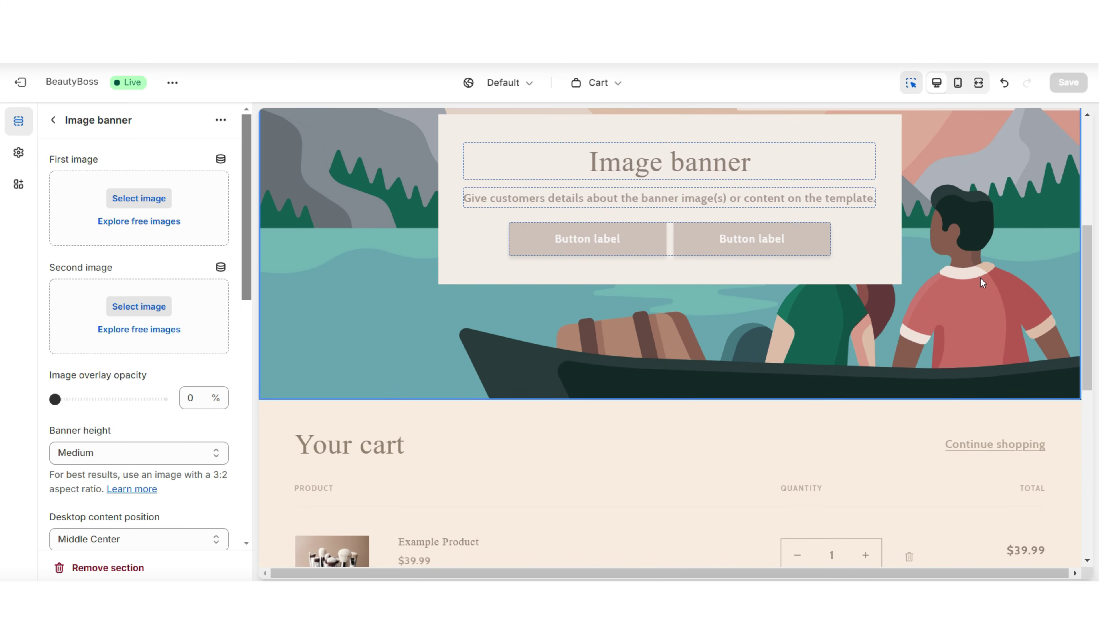
pyautogui.scroll(5, 862, 385)
pyautogui.scroll(-5, 133, 320)
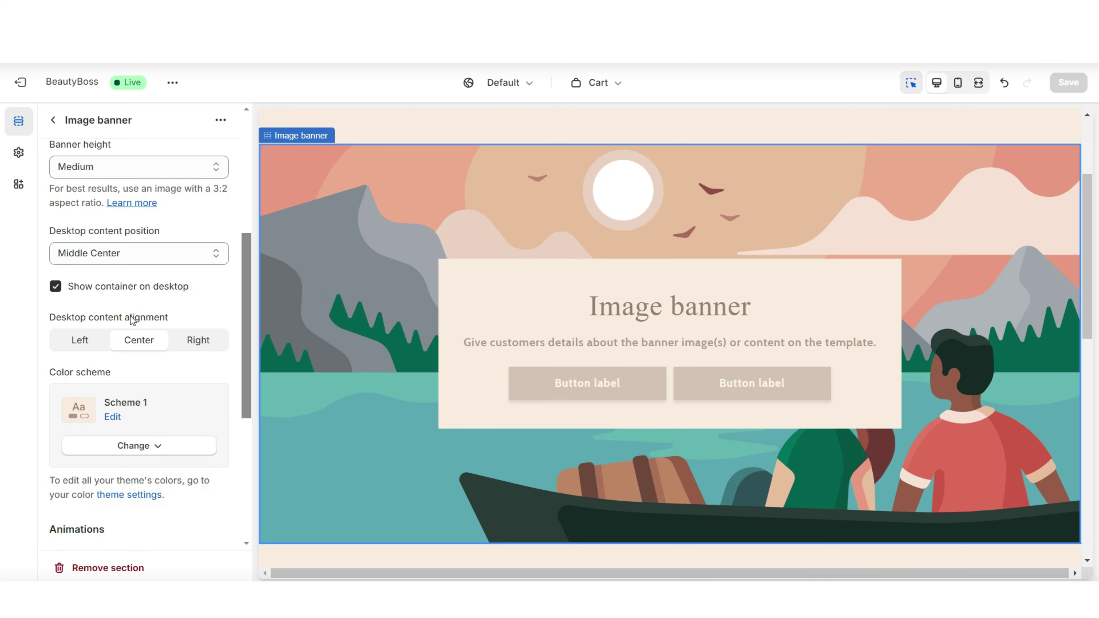
pyautogui.click(57, 288)
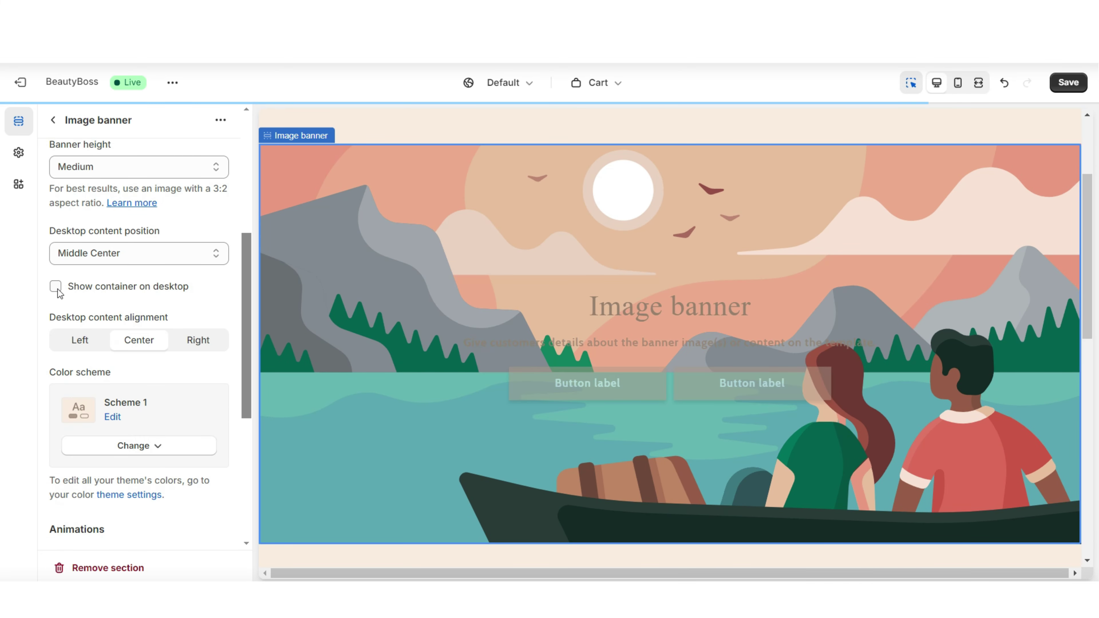
pyautogui.scroll(-3, 134, 302)
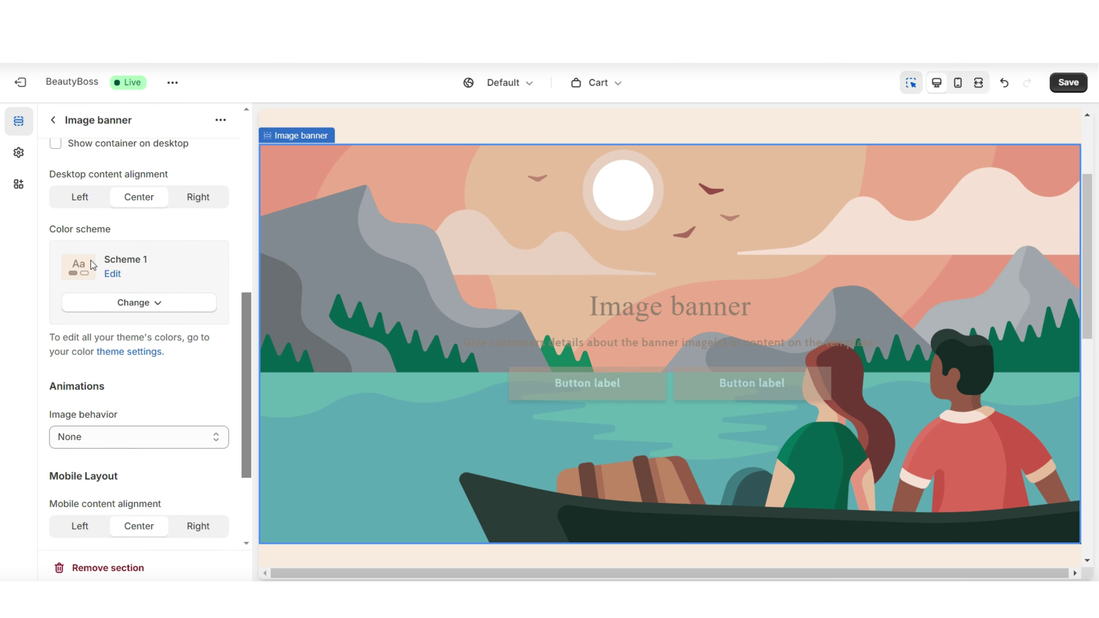
pyautogui.scroll(10, 97, 167)
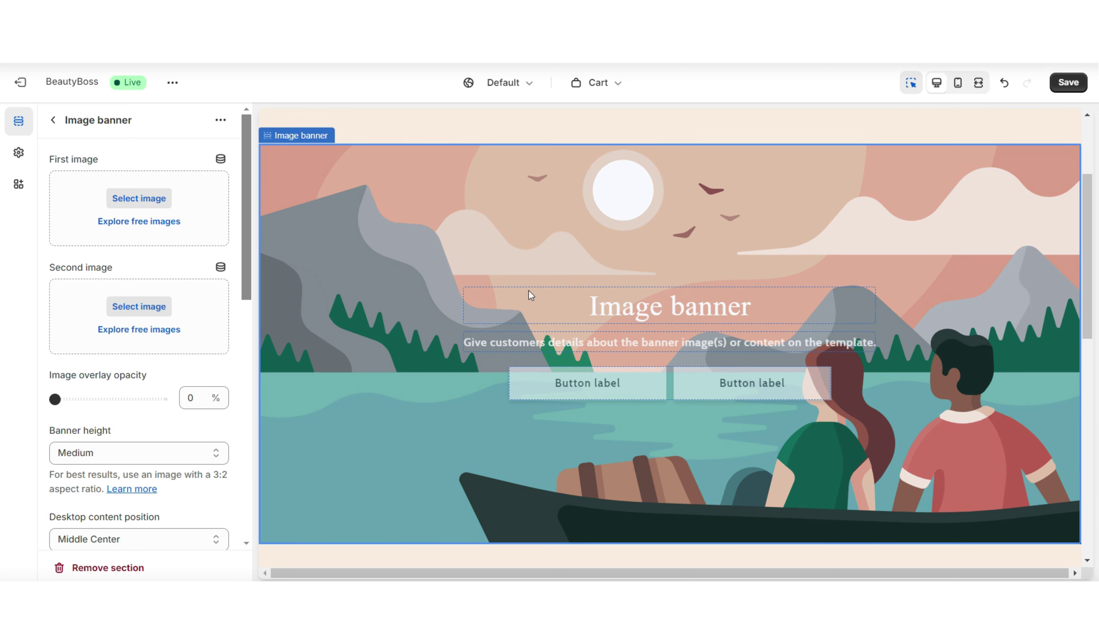
# Step: Replace the image banner's heading with "Almost there! Your beauty essentials are just a click away from being yours!"
pyautogui.click(549, 305)
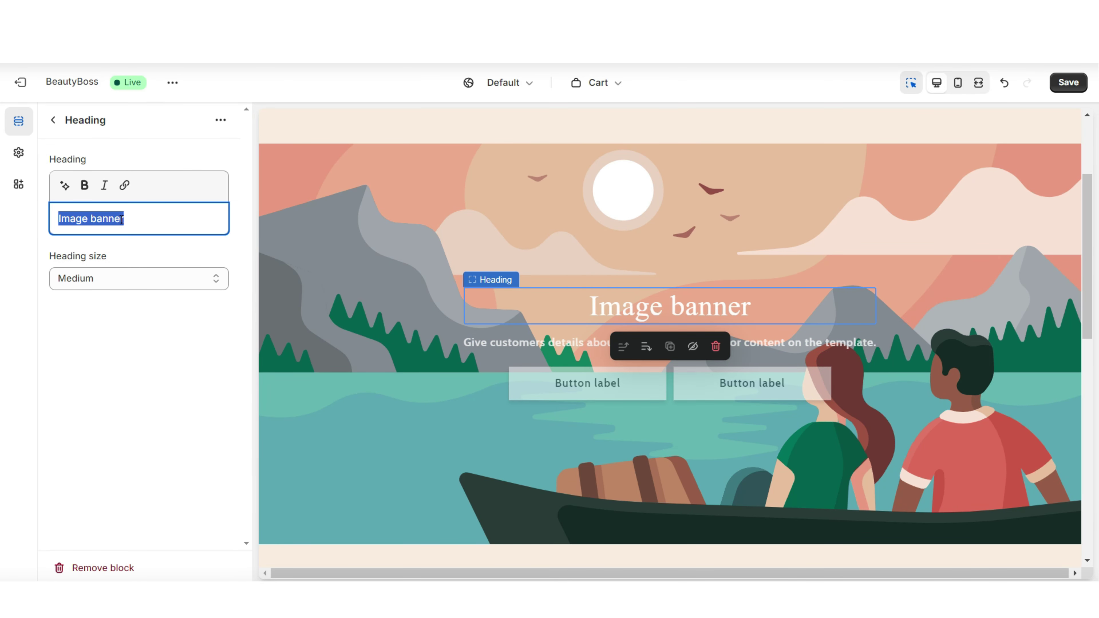
pyautogui.press('BackSpace')
pyautogui.rightClick(108, 227)
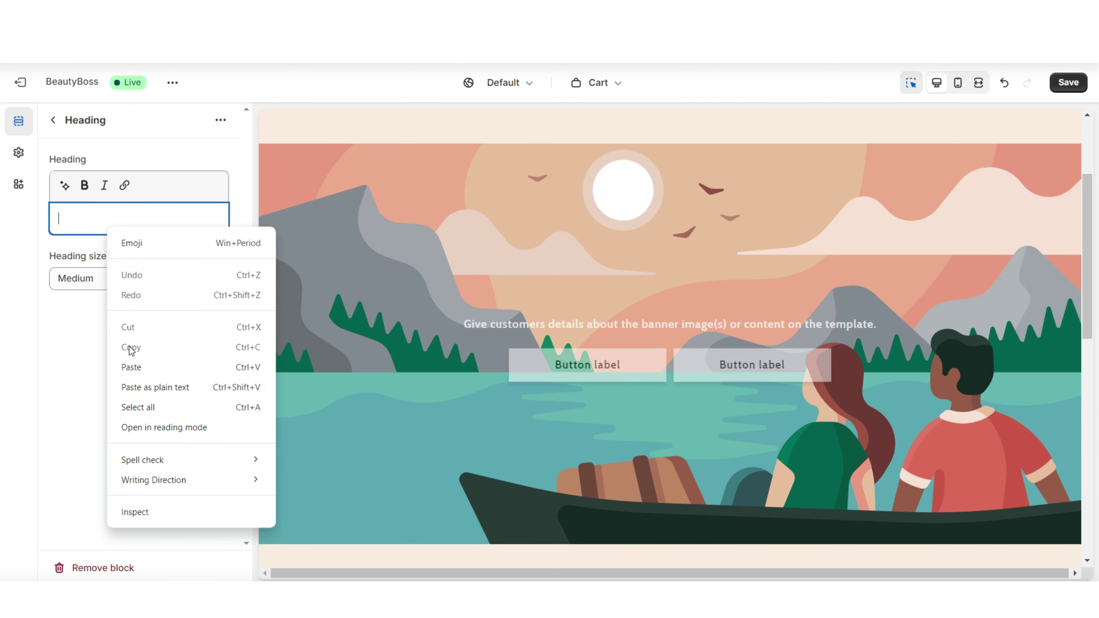
pyautogui.click(142, 367)
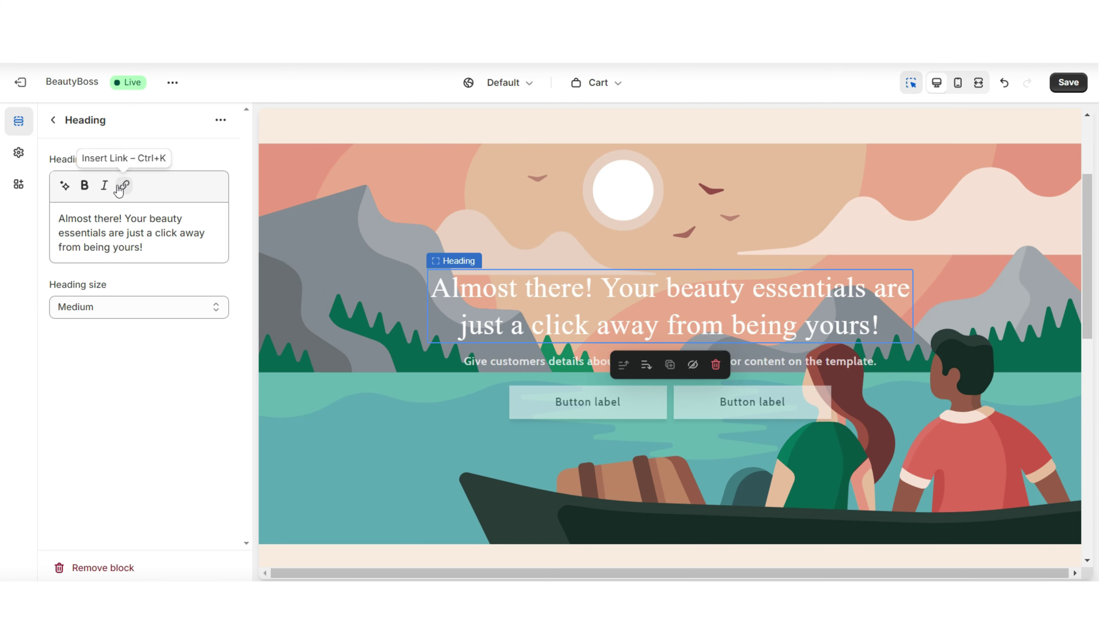
# Step: Make the image banner's heading text italic without bold
pyautogui.hotkey('ctrl', 'a')
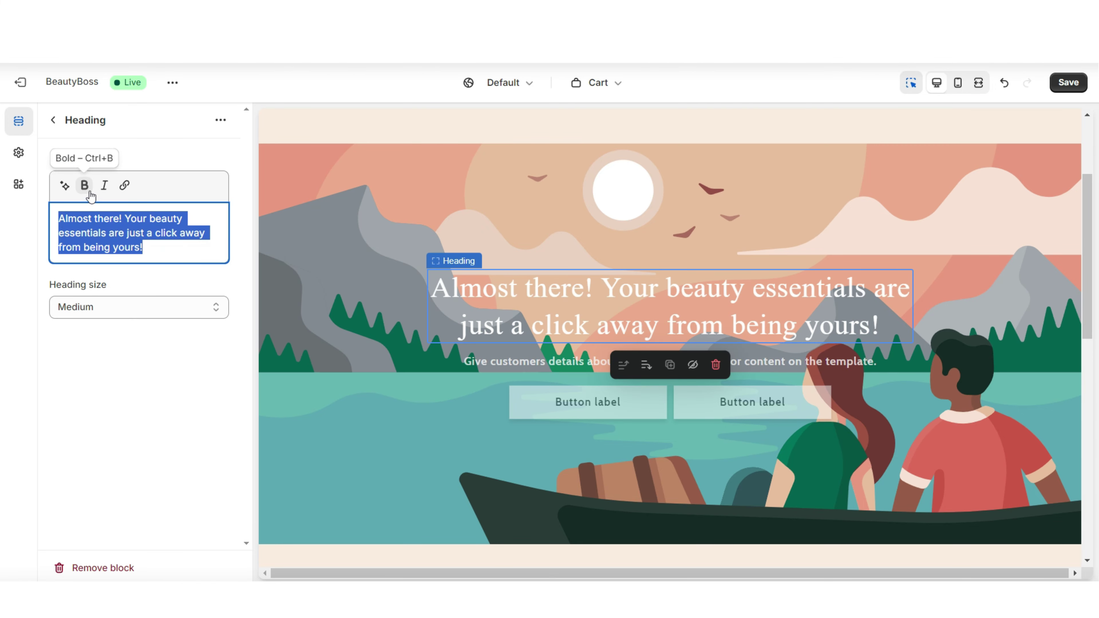
pyautogui.click(87, 190)
pyautogui.click(106, 189)
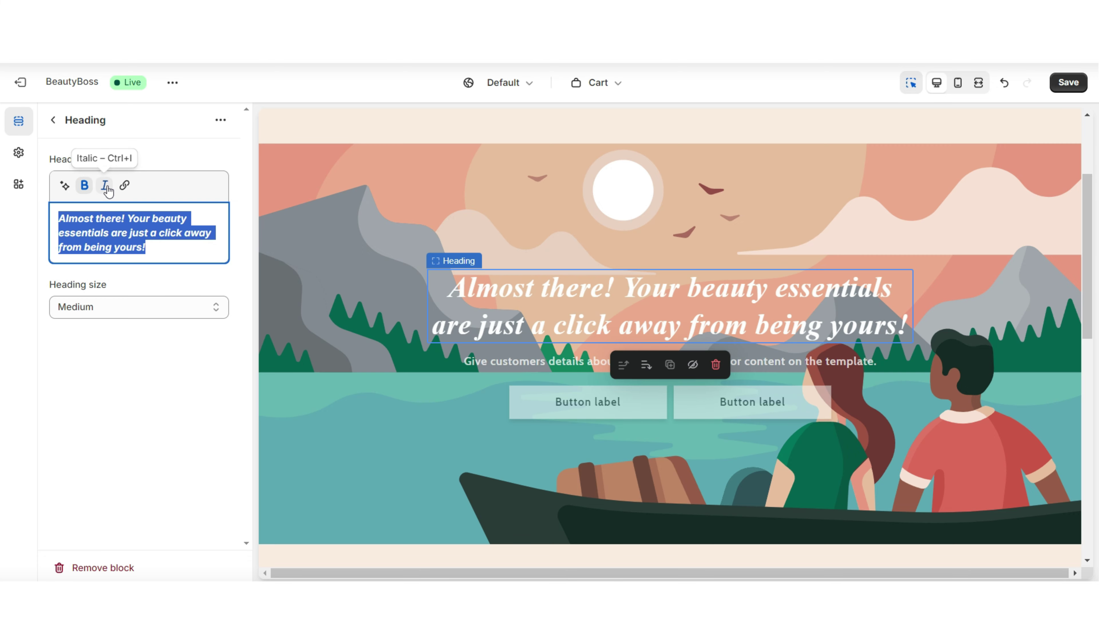
pyautogui.click(84, 186)
# Step: Try the Large heading size on the banner heading, and undo that size change
pyautogui.click(80, 291)
pyautogui.click(84, 298)
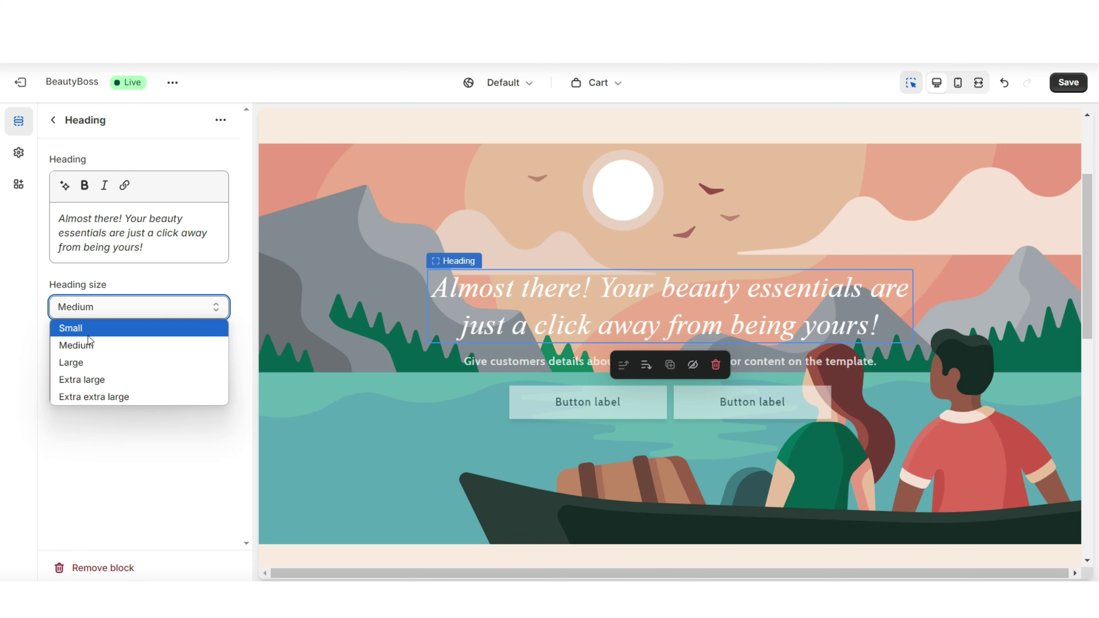
pyautogui.click(87, 365)
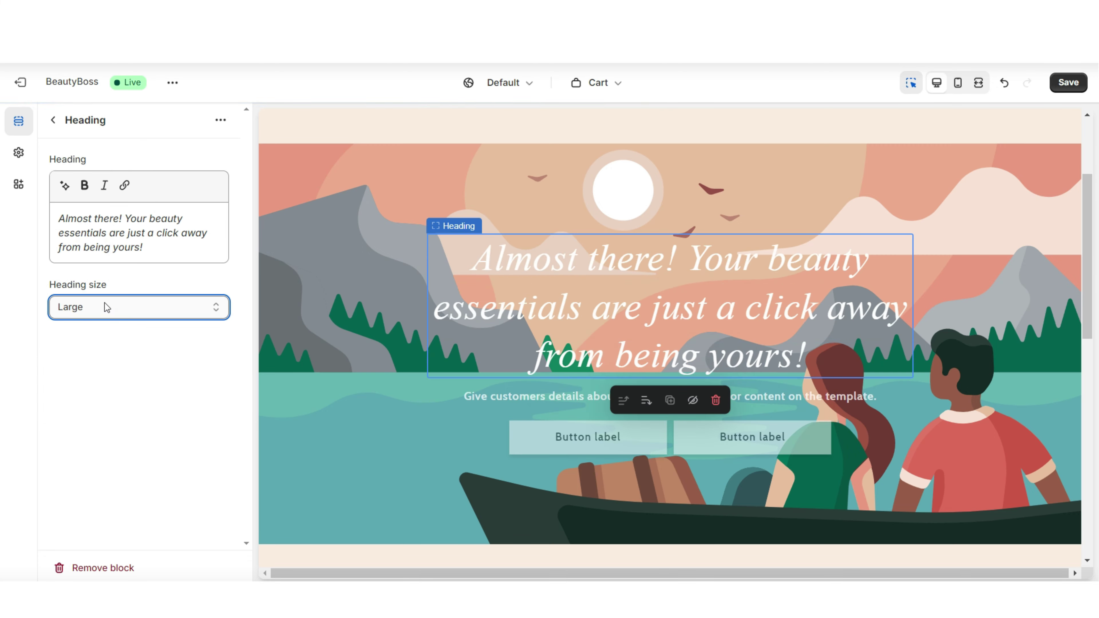
pyautogui.hotkey('ctrl', 'z')
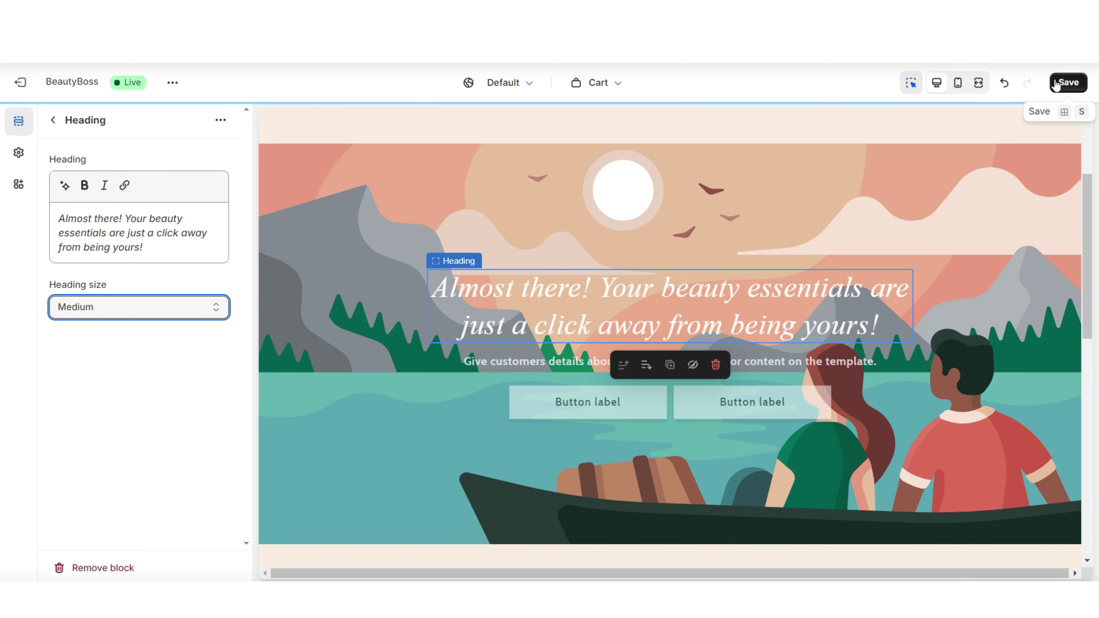
# Step: Replace the image banner's text with "2-3 Day Processing Times For Domestic & International Shipments"
pyautogui.click(979, 82)
pyautogui.click(457, 360)
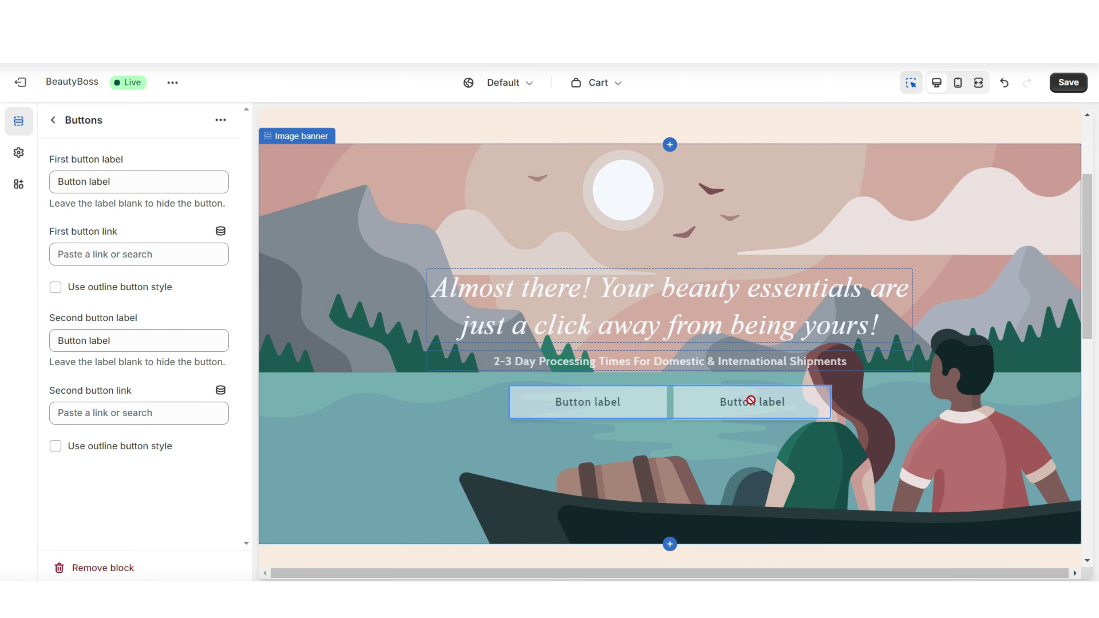
# Step: Remove the Buttons block from the image banner
pyautogui.click(751, 401)
pyautogui.click(129, 260)
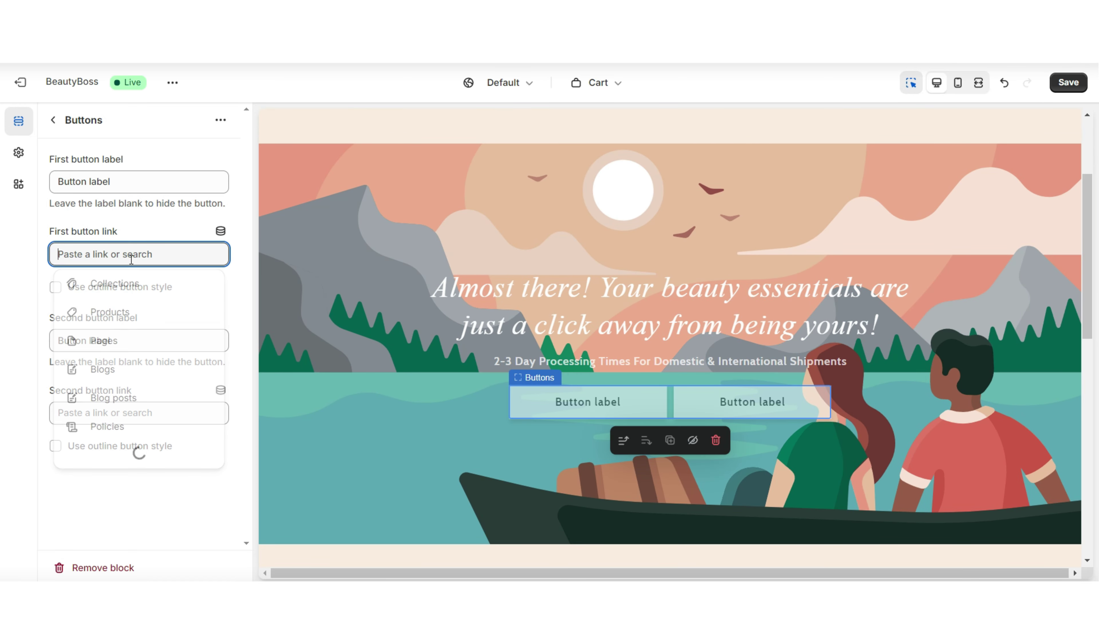
pyautogui.click(606, 392)
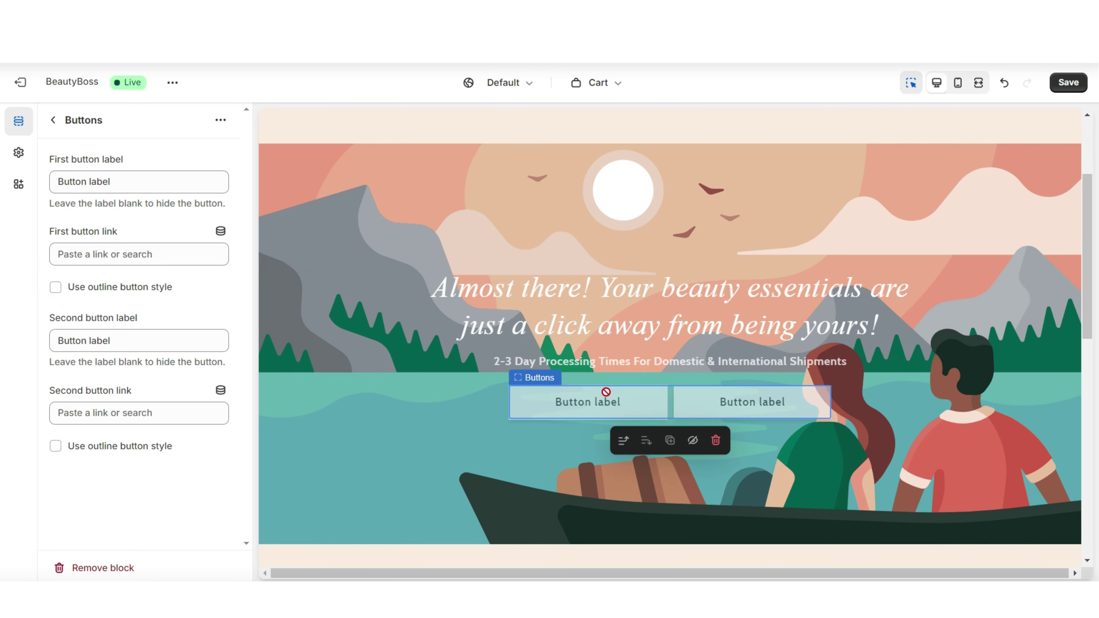
pyautogui.click(715, 441)
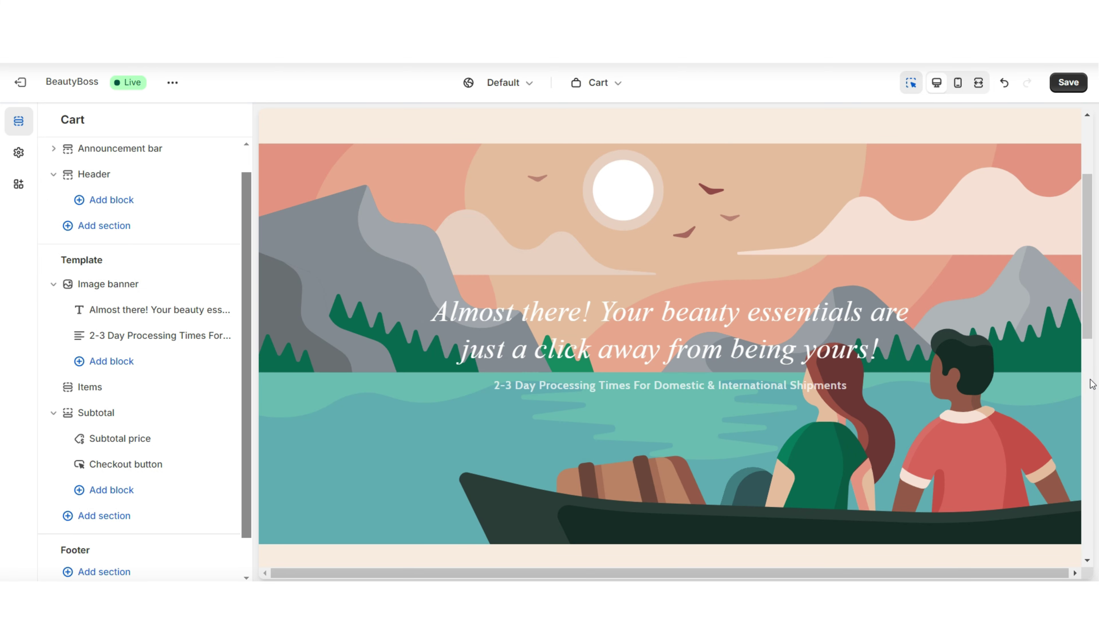
# Step: Set the white makeup brushes picture as the image banner's first image
pyautogui.hotkey('ctrl', 'z')
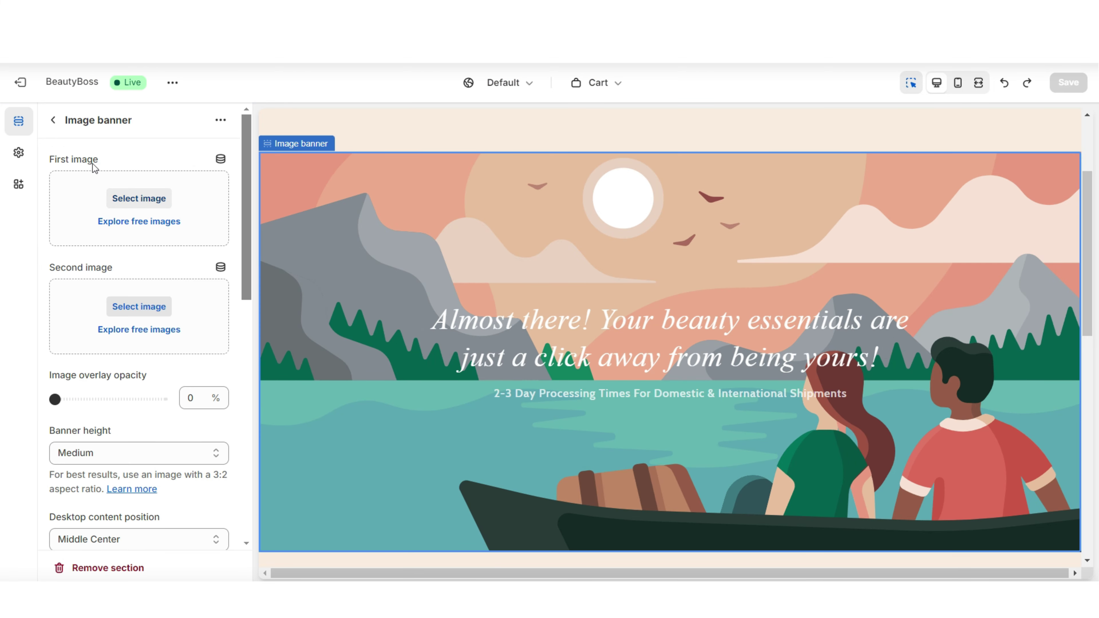
pyautogui.hotkey('ctrl', 'shift', 'z')
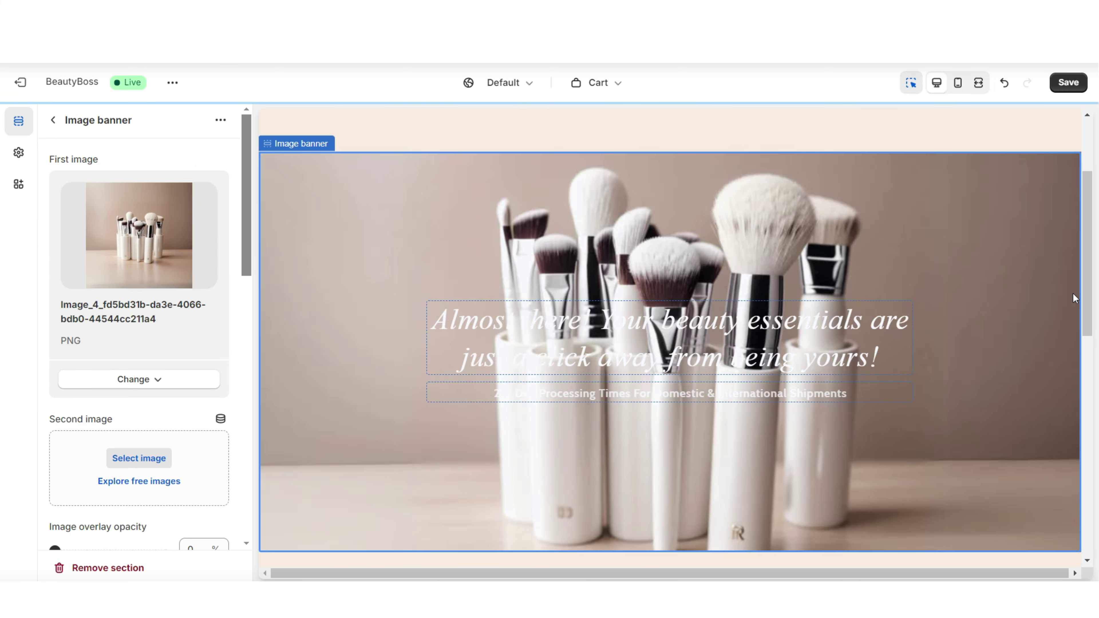
# Step: Set the banner height to Small and raise the image overlay opacity to darken the picture behind the text
pyautogui.scroll(-4, 84, 373)
pyautogui.click(87, 381)
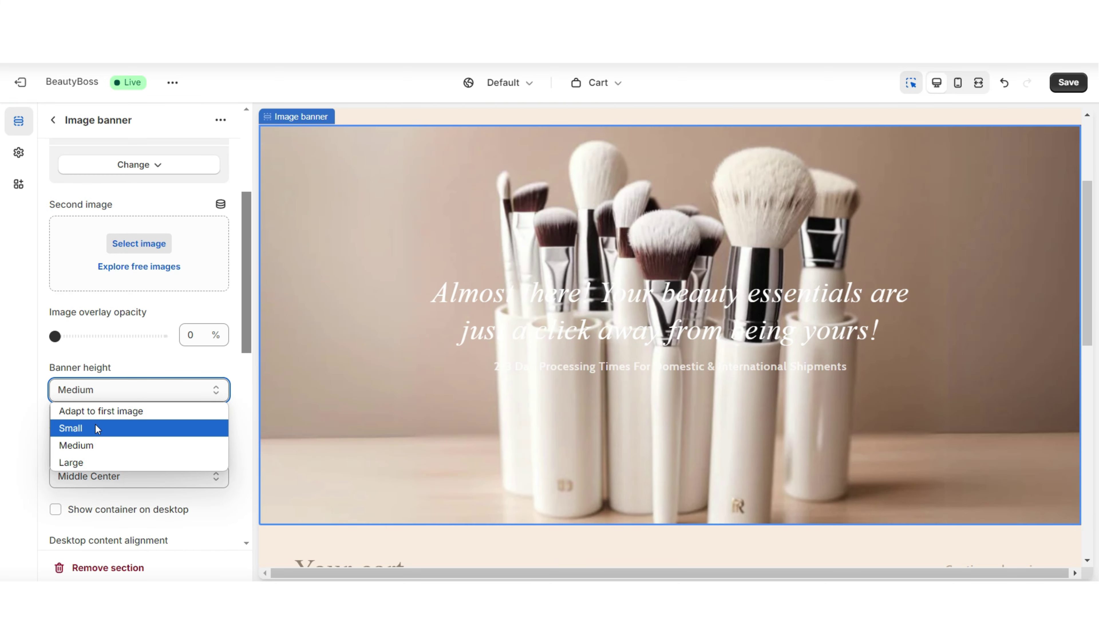
pyautogui.click(96, 425)
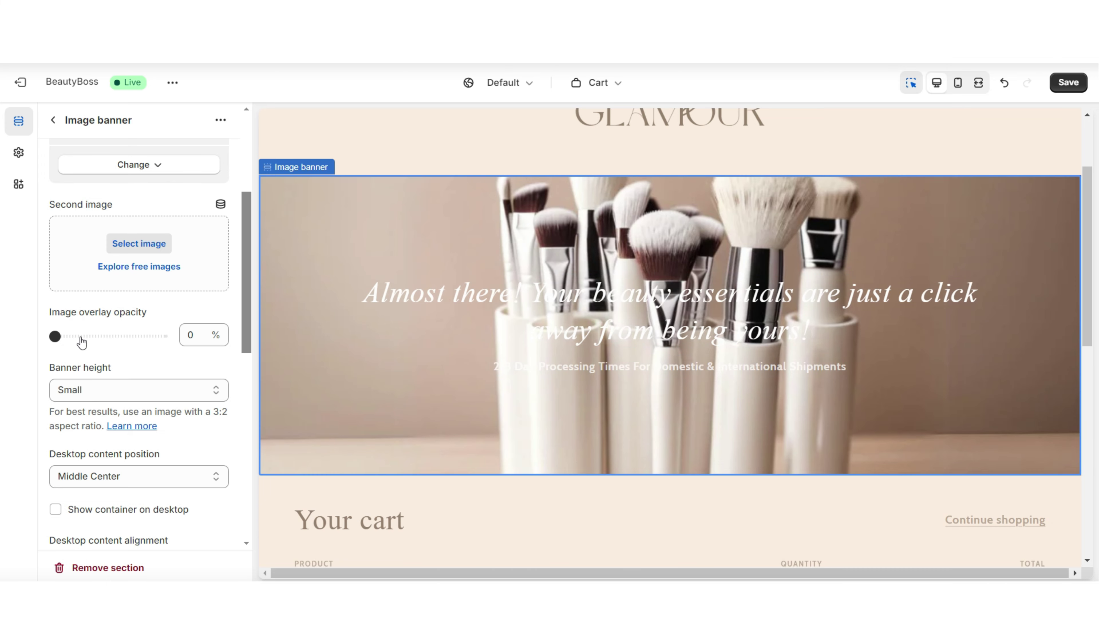
pyautogui.moveTo(86, 336); pyautogui.dragTo(108, 337)
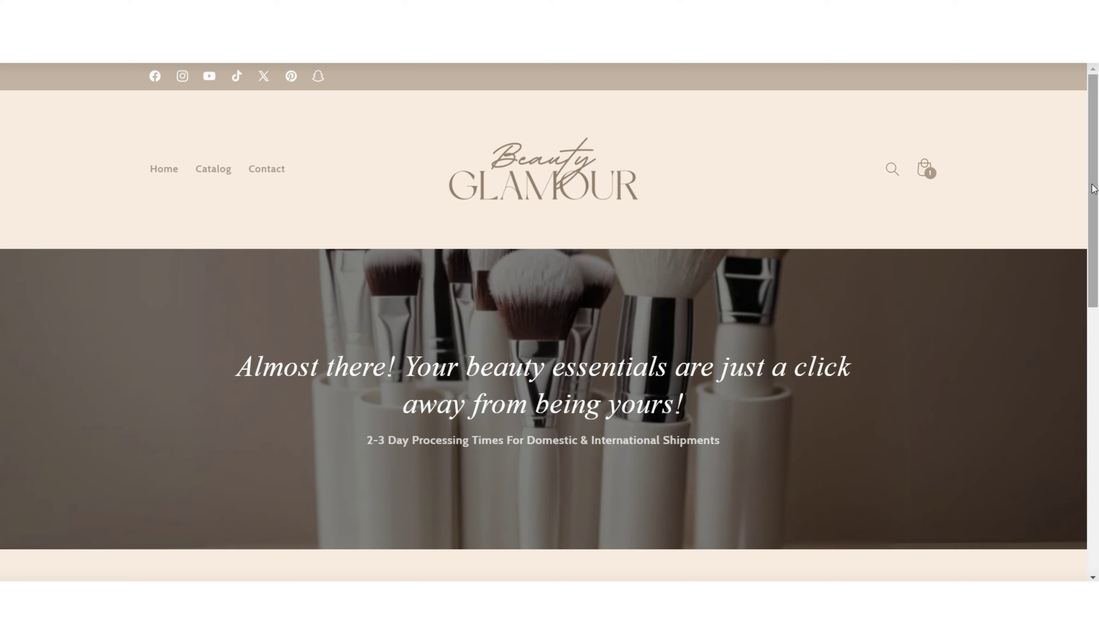
# Step: Look through the cart page's banner, items and total, and the home page sections in the fullscreen preview
pyautogui.moveTo(1094, 189); pyautogui.dragTo(1085, 359)
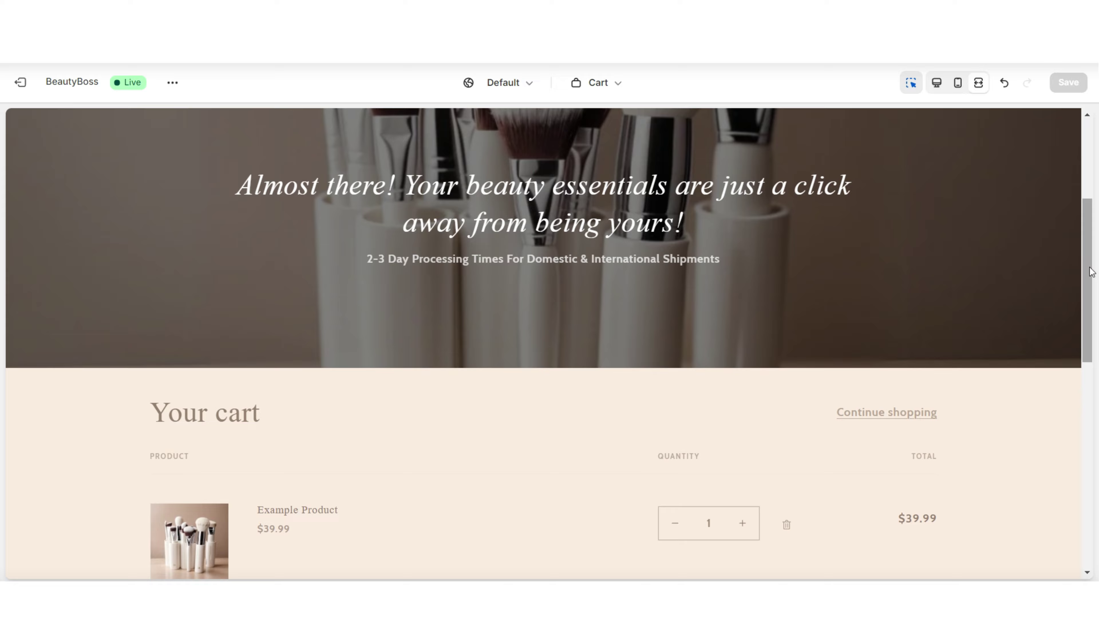
pyautogui.scroll(-2, 1092, 272)
pyautogui.scroll(-2, 1091, 272)
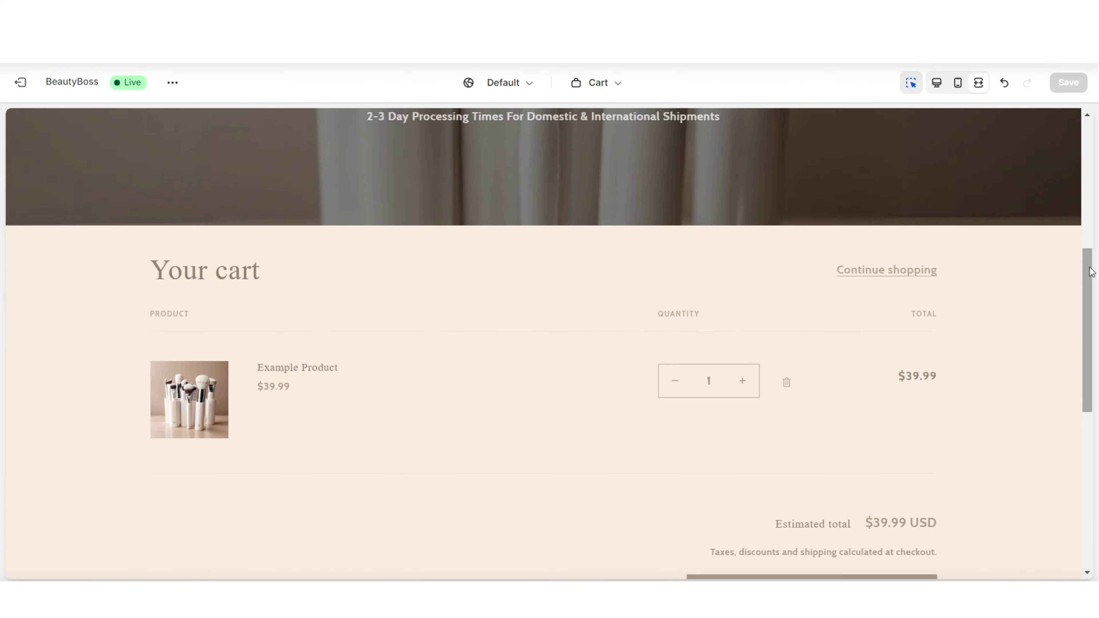
pyautogui.scroll(-2, 1091, 272)
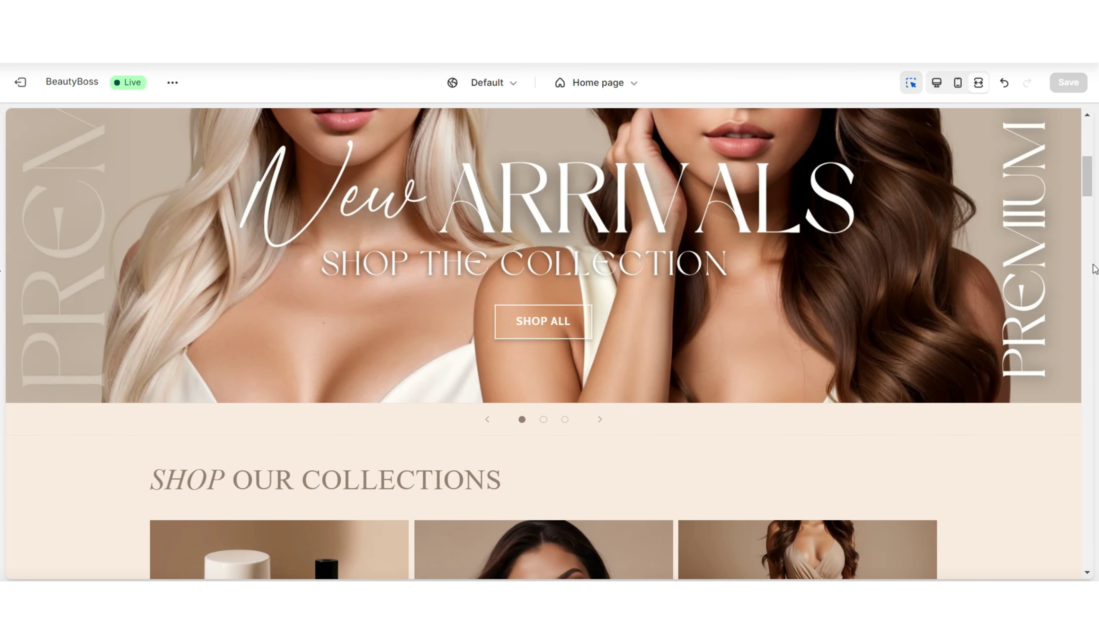
pyautogui.scroll(-20, 1094, 268)
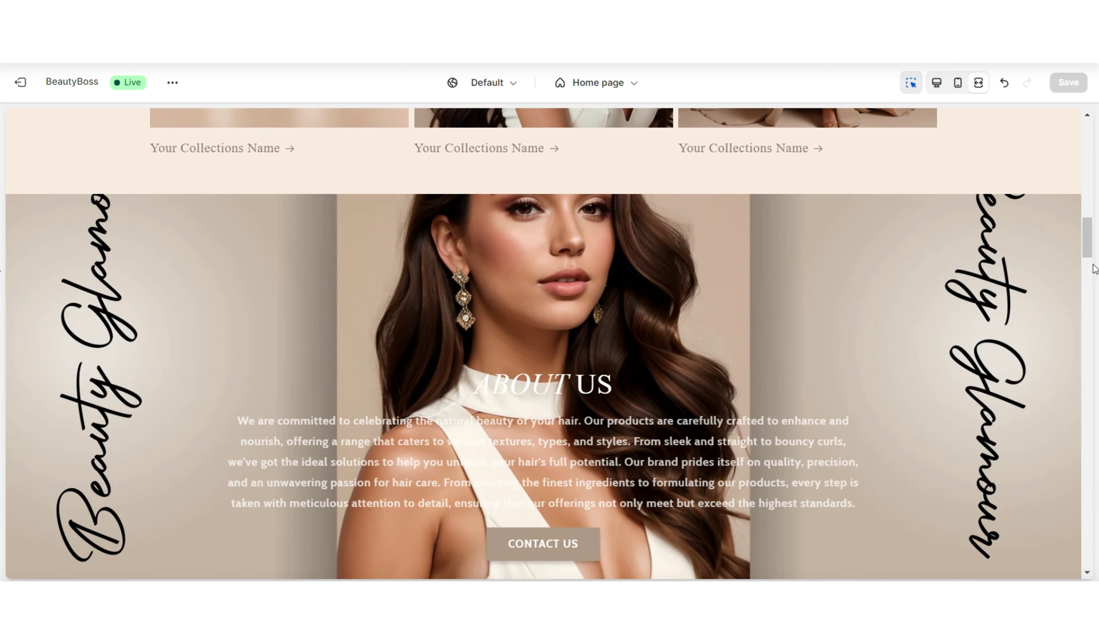
pyautogui.scroll(-20, 1095, 269)
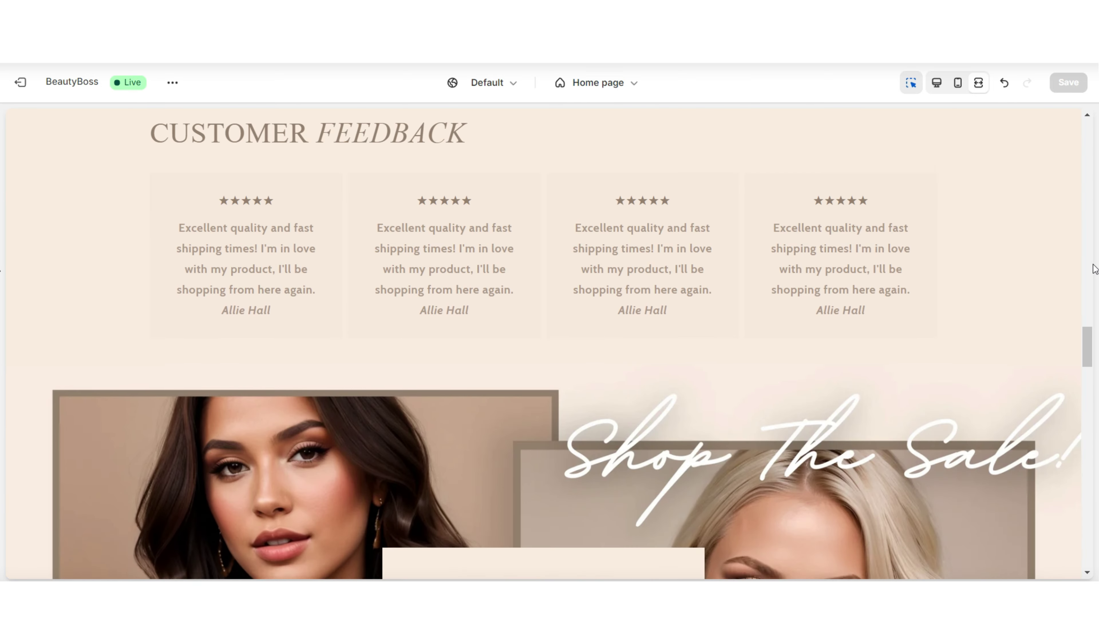
pyautogui.scroll(-3, 1094, 268)
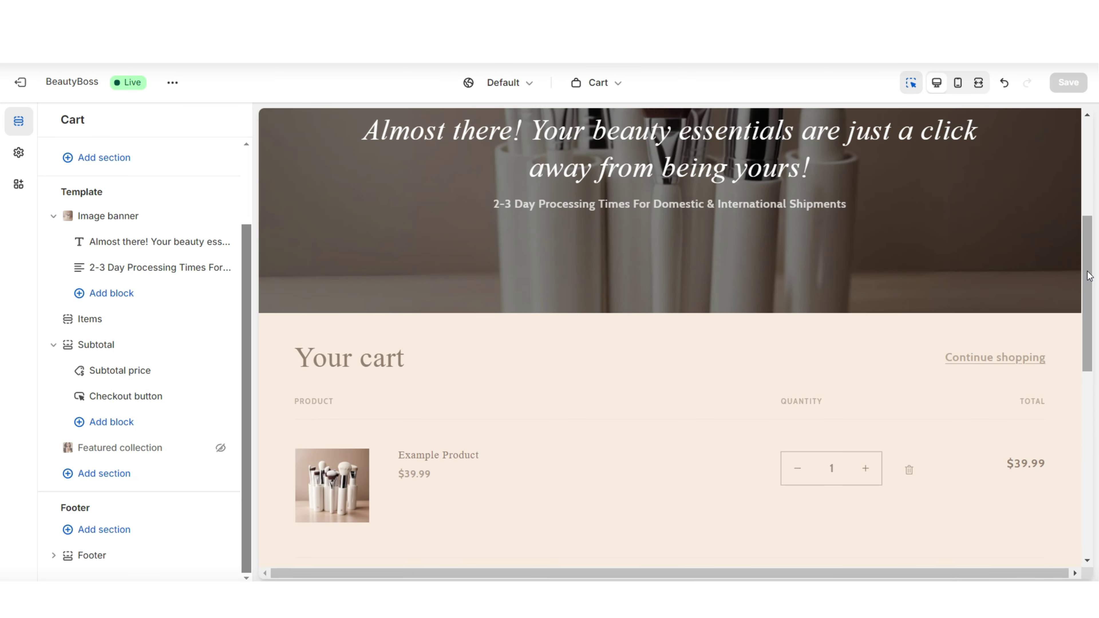
# Step: Try Scheme 4 as the color scheme of the cart's Items section, and undo the change
pyautogui.click(618, 305)
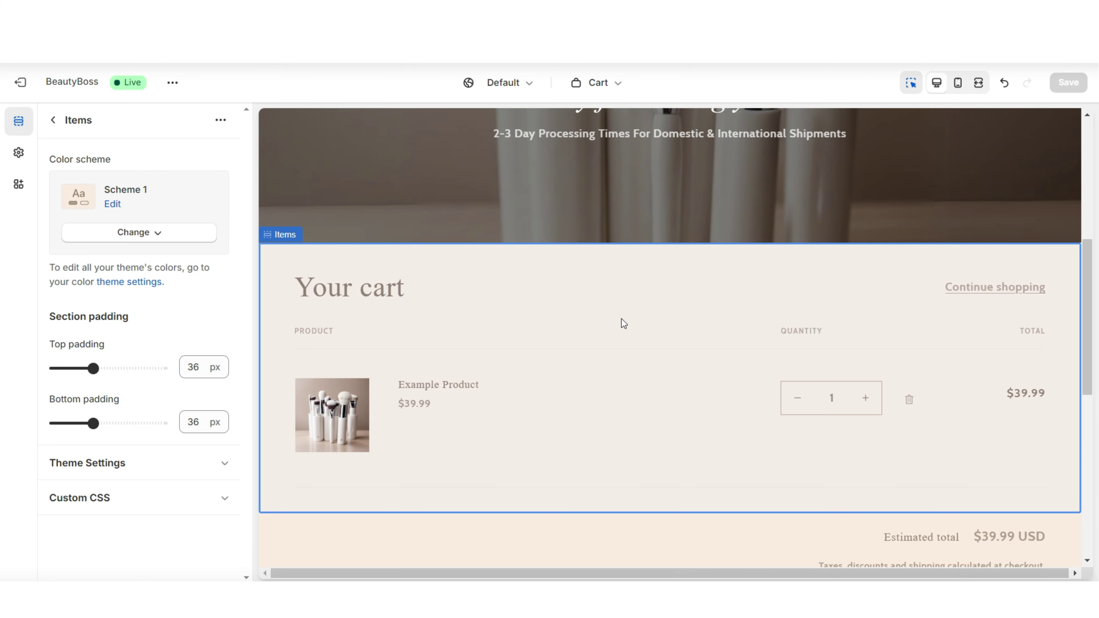
pyautogui.click(170, 235)
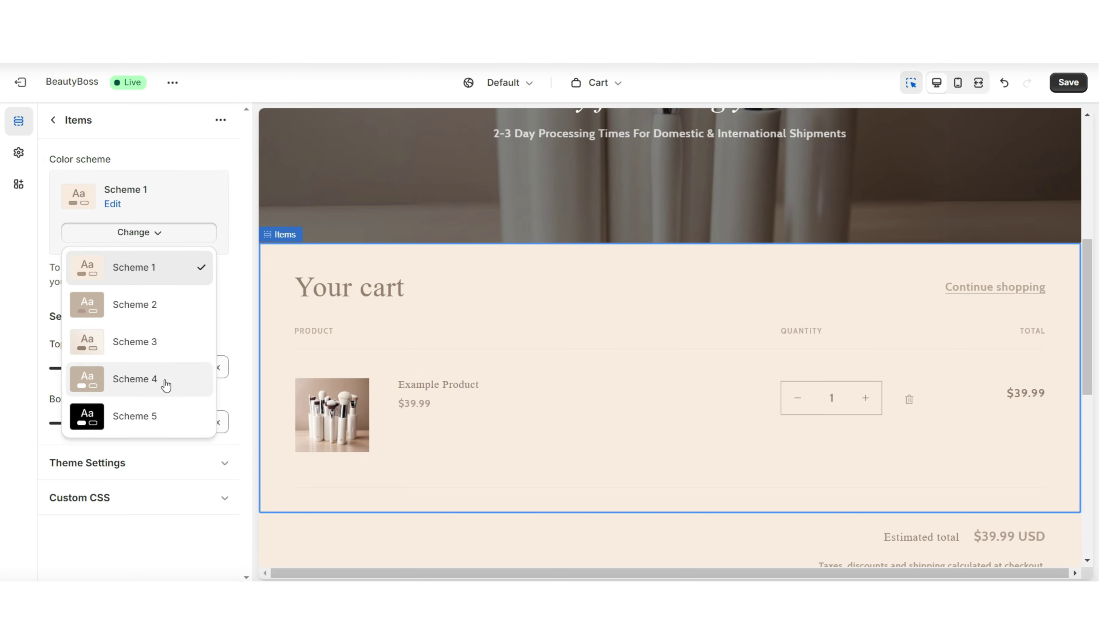
pyautogui.click(167, 380)
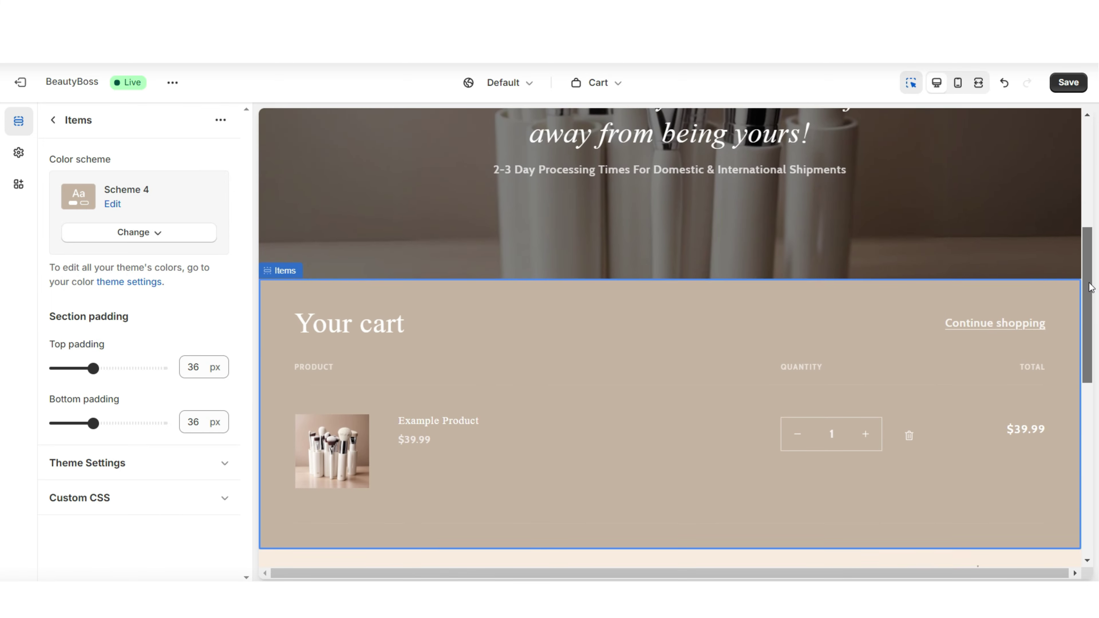
pyautogui.hotkey('ctrl', 'z')
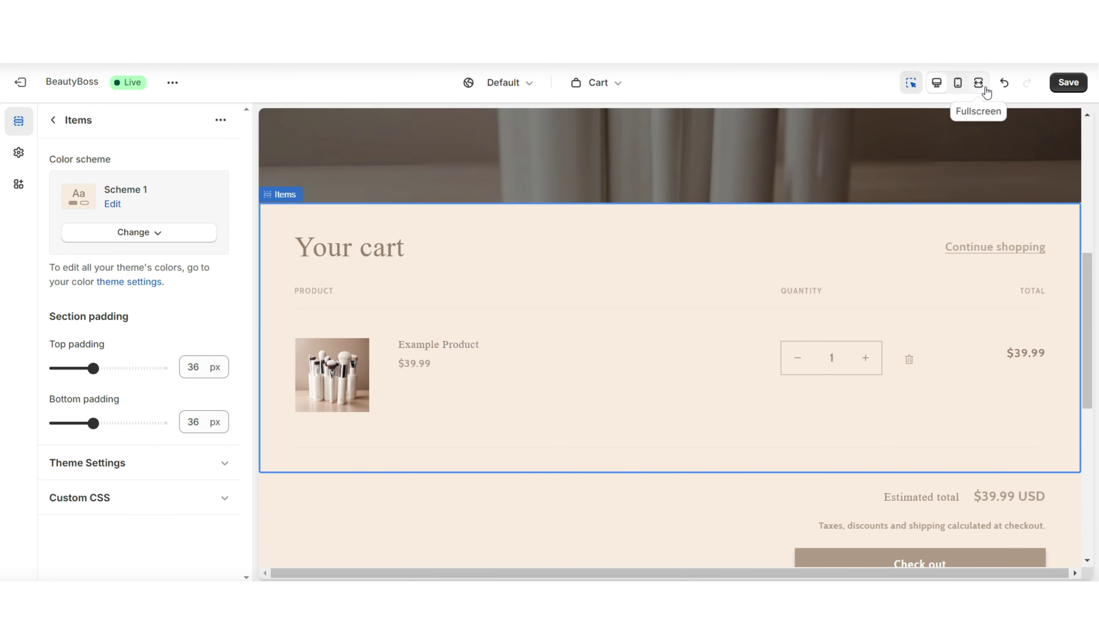
# Step: View the home page's collections and About Us sections in the fullscreen preview
pyautogui.click(986, 90)
pyautogui.scroll(-10, 1094, 229)
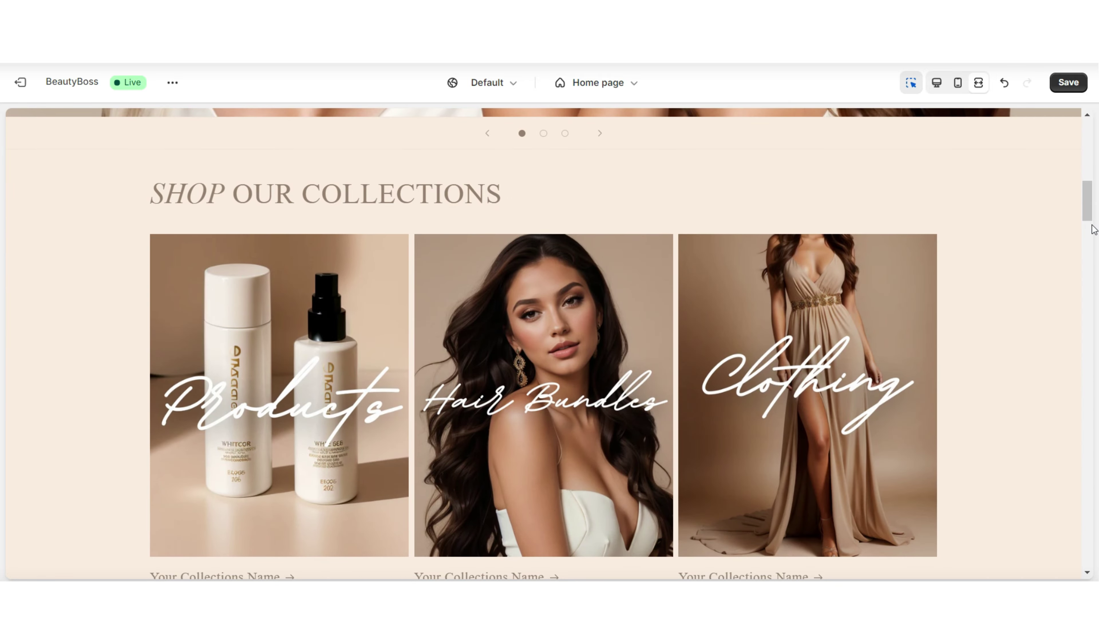
pyautogui.scroll(-10, 1094, 229)
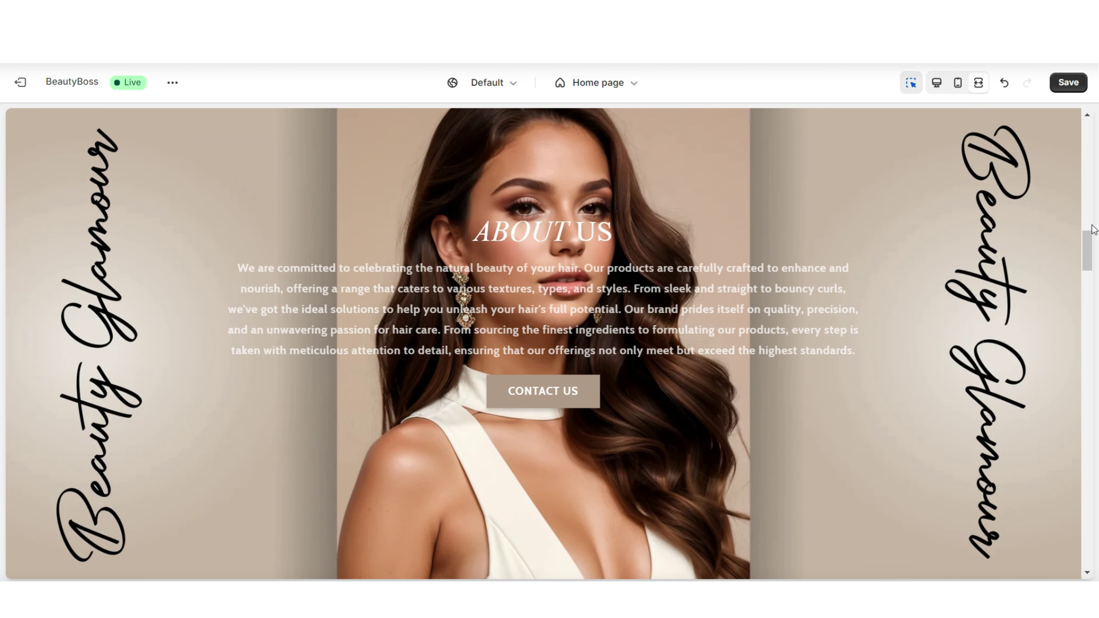
pyautogui.scroll(-2, 1094, 230)
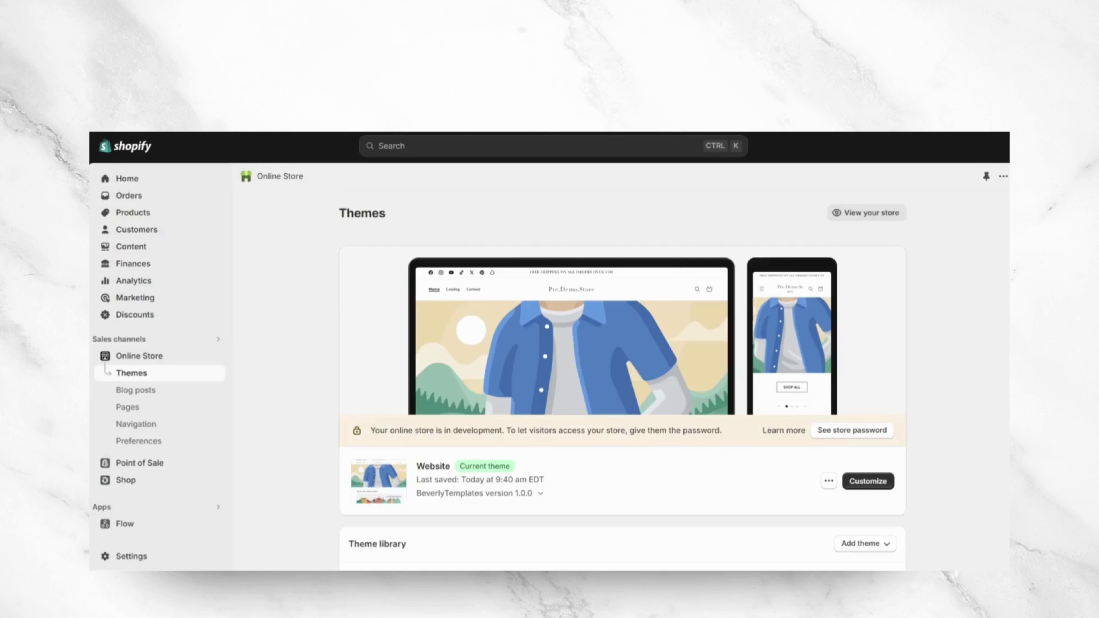
# Step: On the Shopify admin's Themes page, upload the zip file Shopifytheme.zip.zip as a new theme
pyautogui.scroll(-3, 623, 455)
pyautogui.click(865, 471)
pyautogui.click(885, 525)
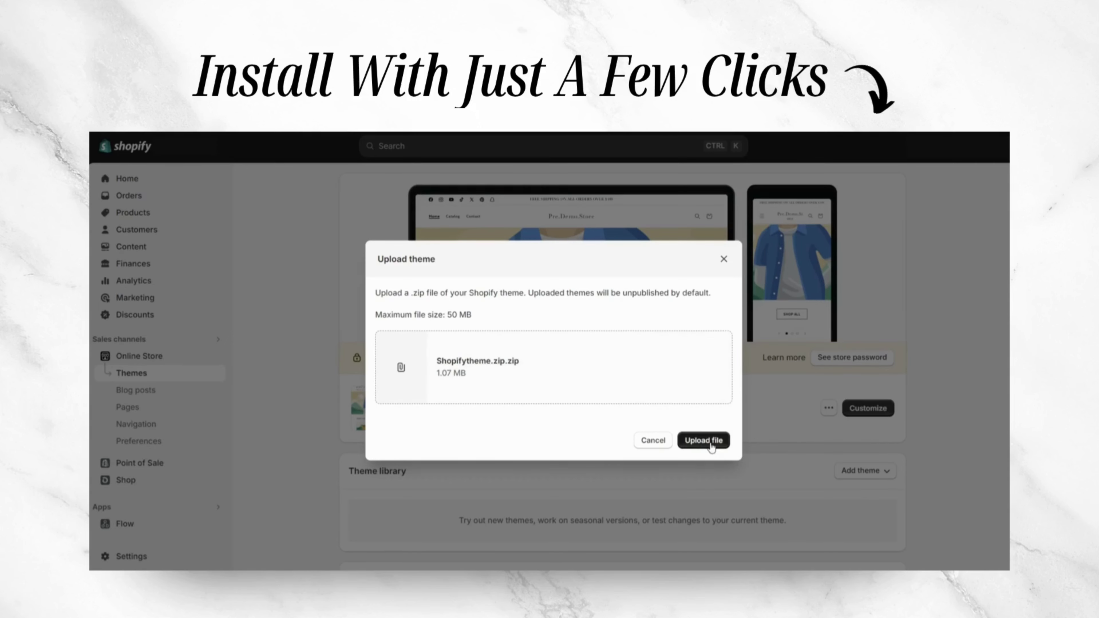
pyautogui.click(704, 441)
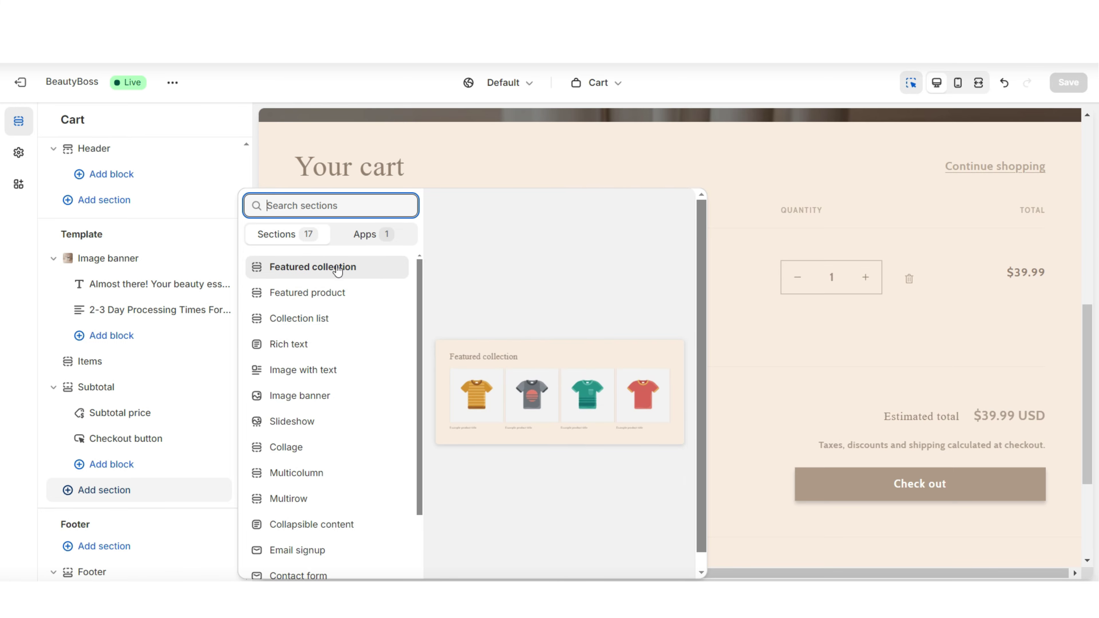
# Step: Add a Featured collection section to the cart template and set its heading to "Grab An Add-On ♡"
pyautogui.click(337, 271)
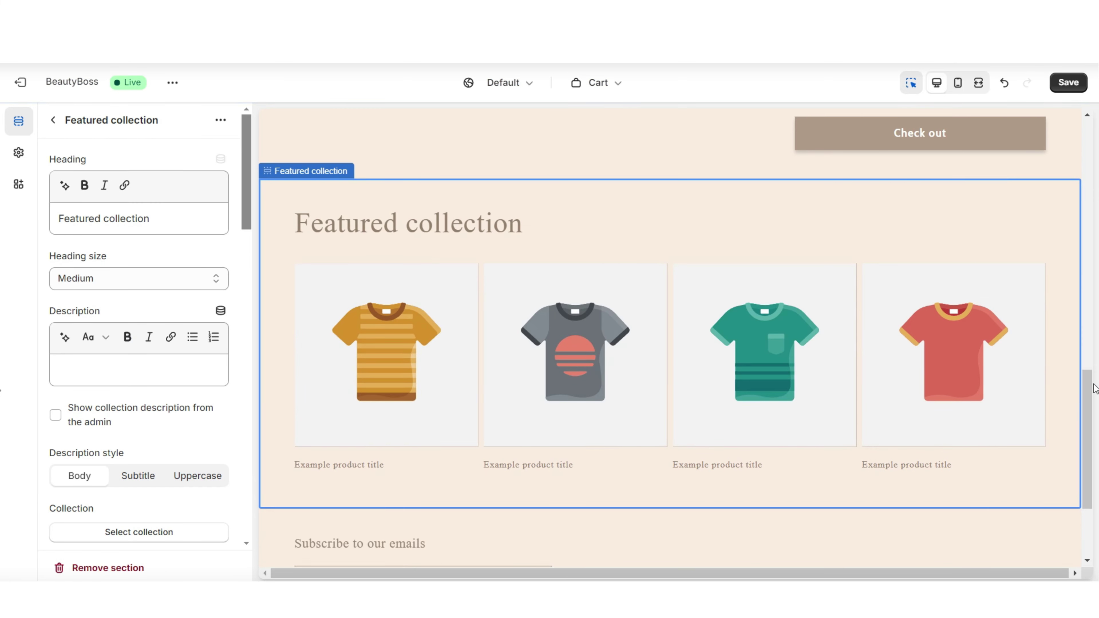
pyautogui.tripleClick(159, 221)
pyautogui.write('Grab An Add-')
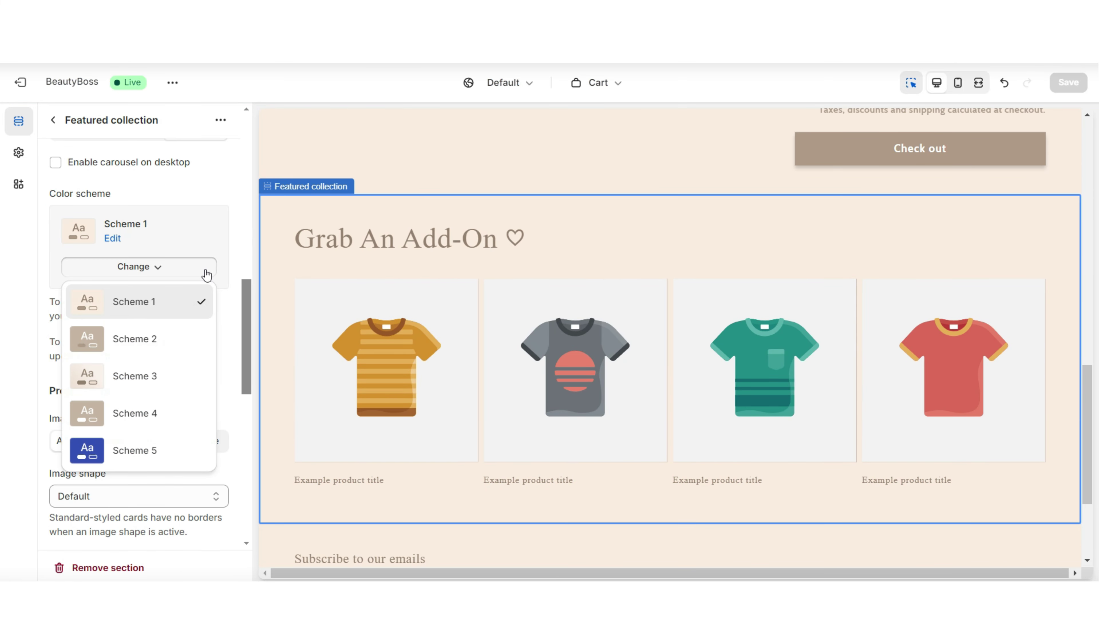
# Step: Apply Scheme 2 to the featured collection section and assign it a product collection
pyautogui.click(190, 336)
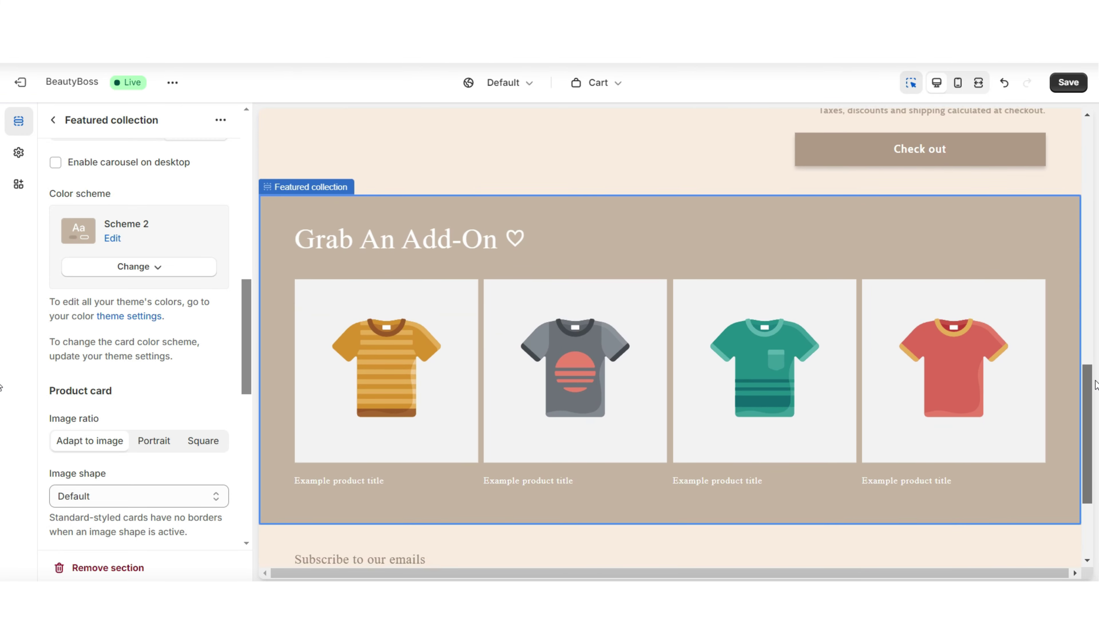
pyautogui.scroll(5, 204, 315)
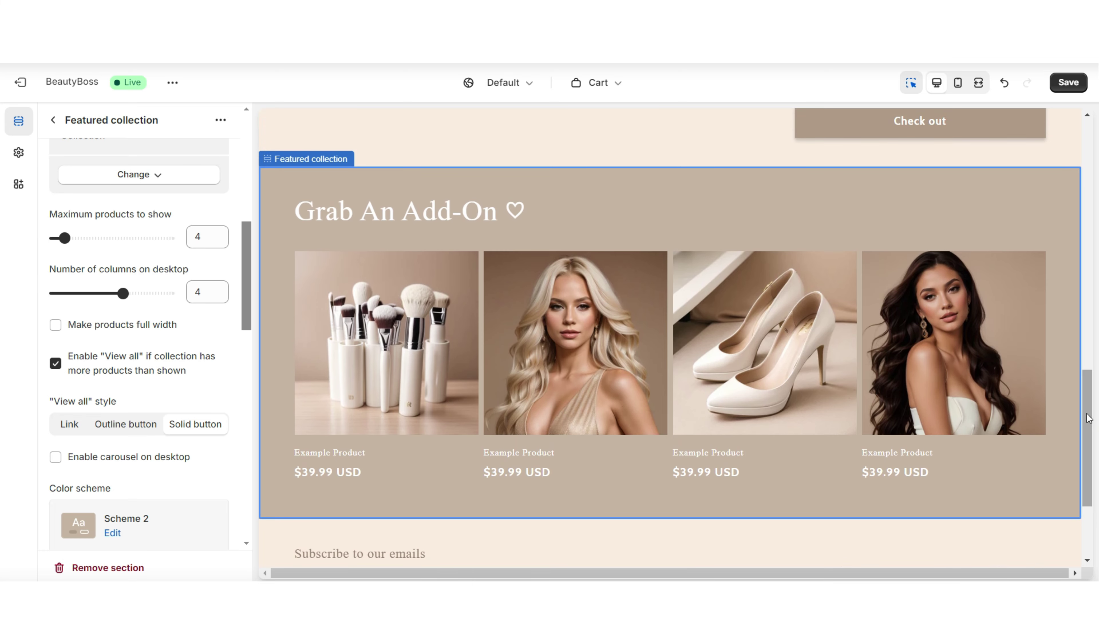
# Step: Set the featured collection's Quick add option to Standard
pyautogui.scroll(-5, 61, 295)
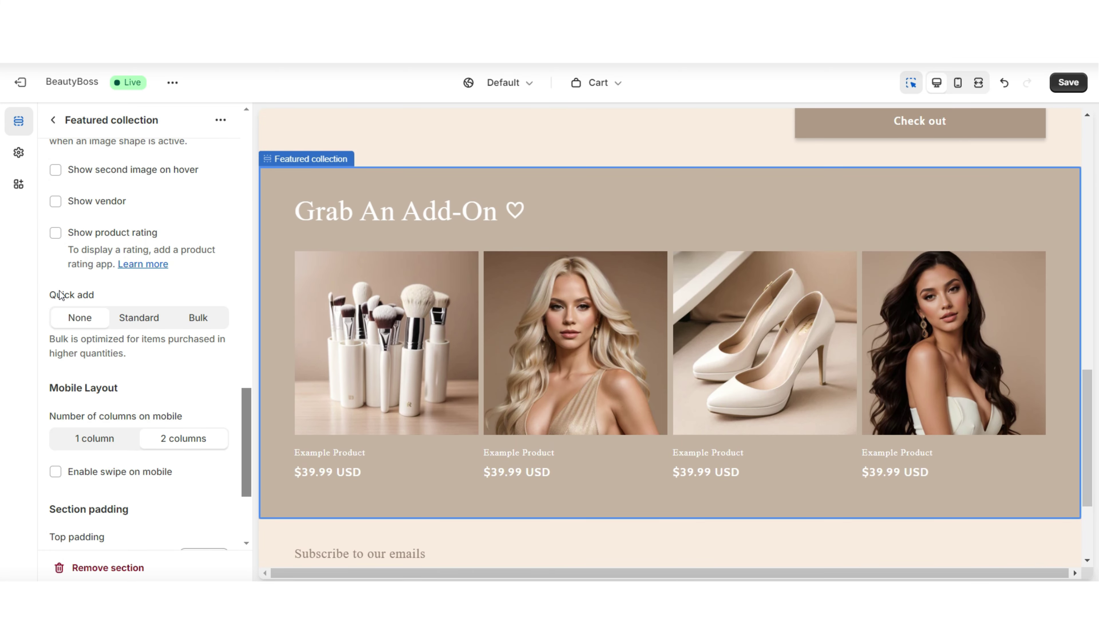
pyautogui.click(130, 320)
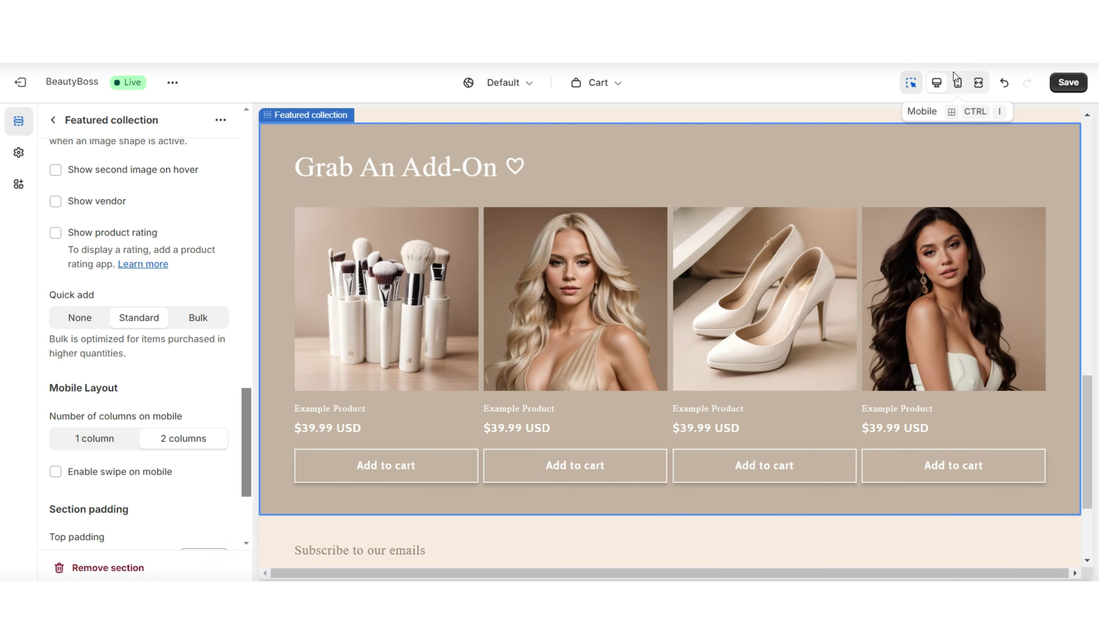
# Step: Preview the cart page at full width and examine the banner, cart items and add-on collection
pyautogui.click(979, 82)
pyautogui.scroll(-5, 1091, 189)
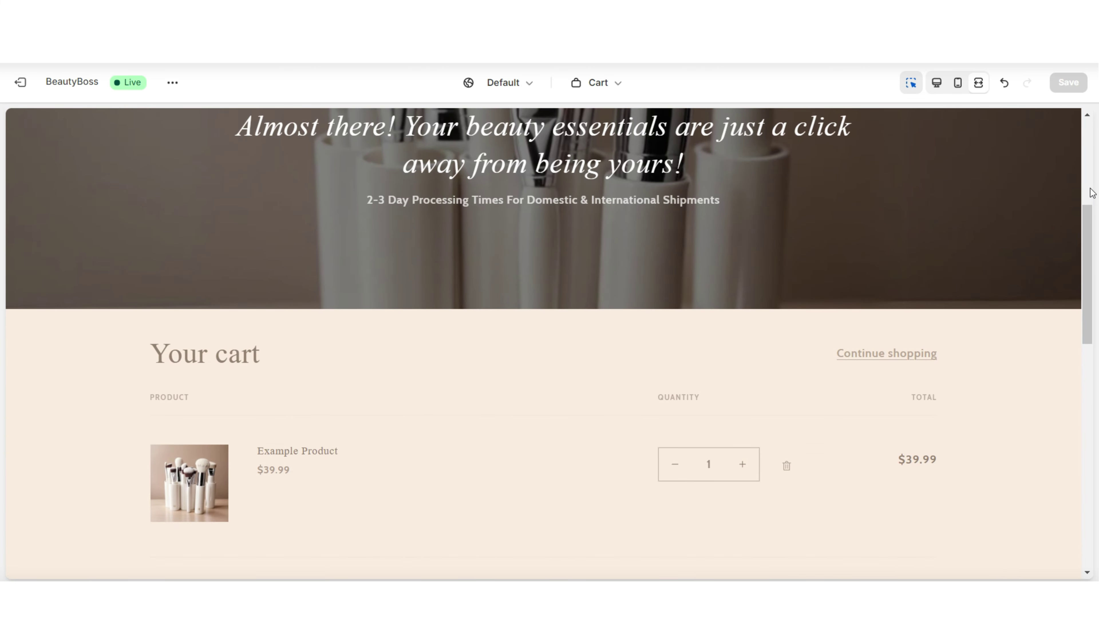
pyautogui.scroll(-10, 1092, 193)
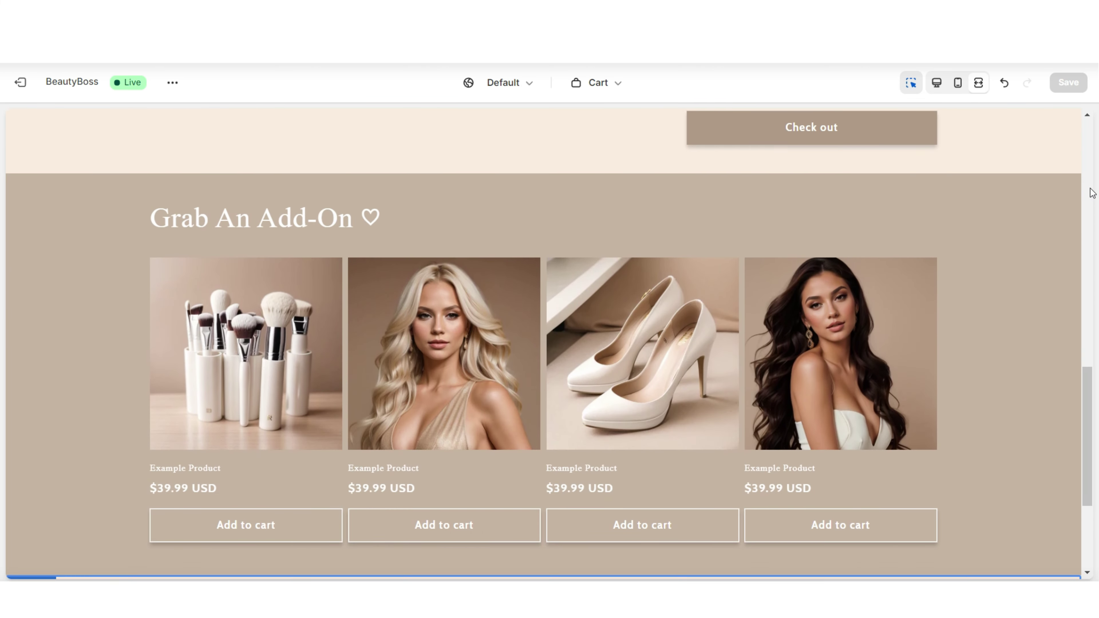
pyautogui.scroll(7, 1090, 188)
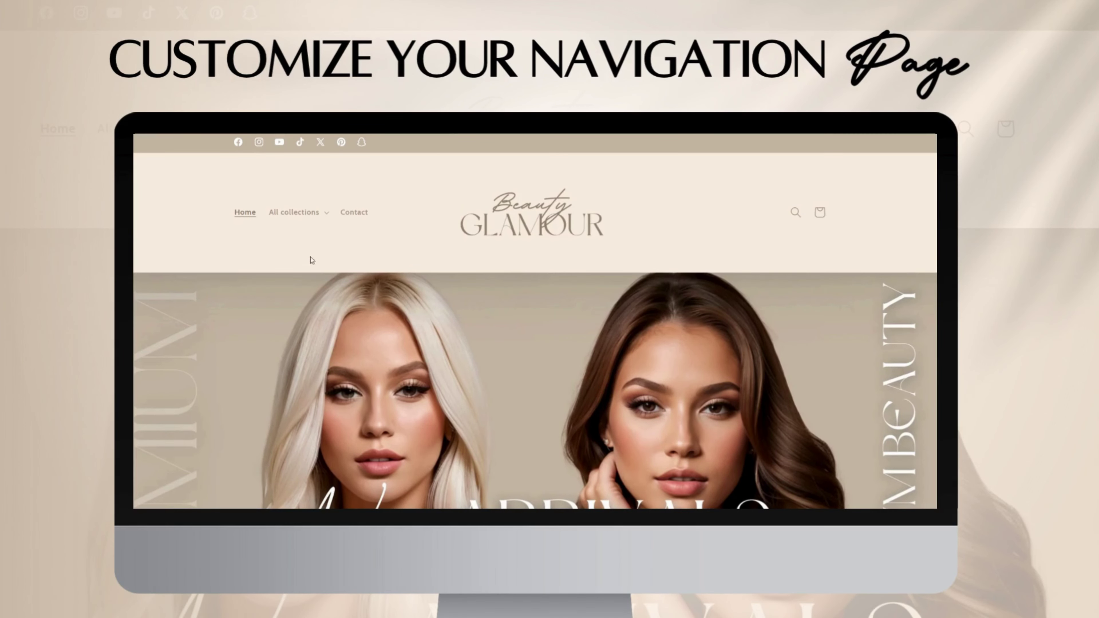
# Step: Browse the storefront's Eye Liners collection from the All collections submenu, and view the Contact page
pyautogui.click(294, 212)
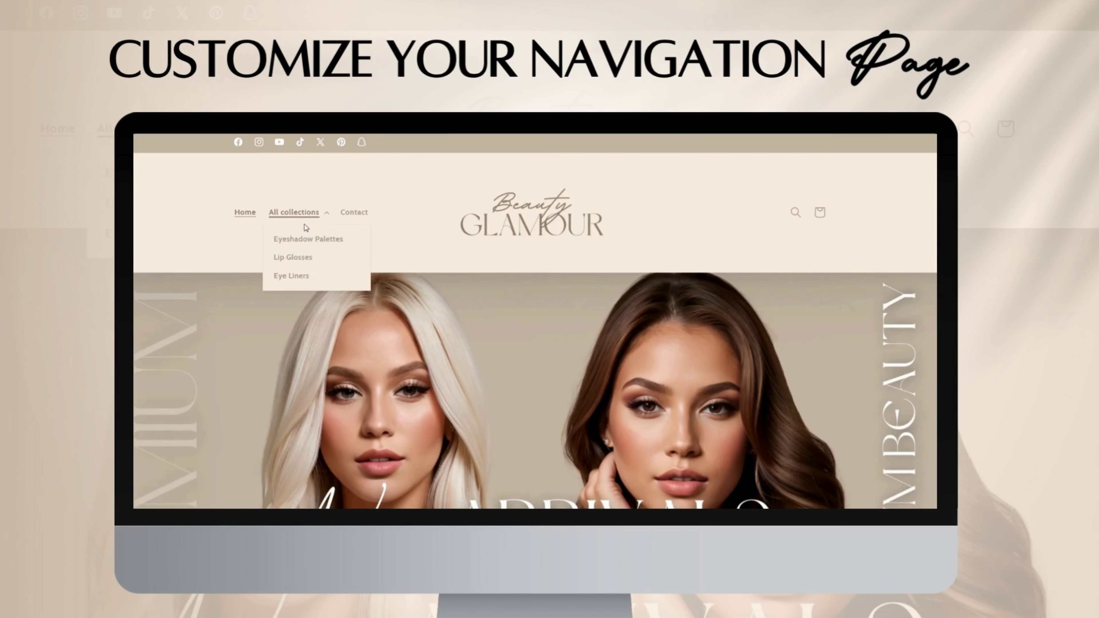
pyautogui.click(291, 276)
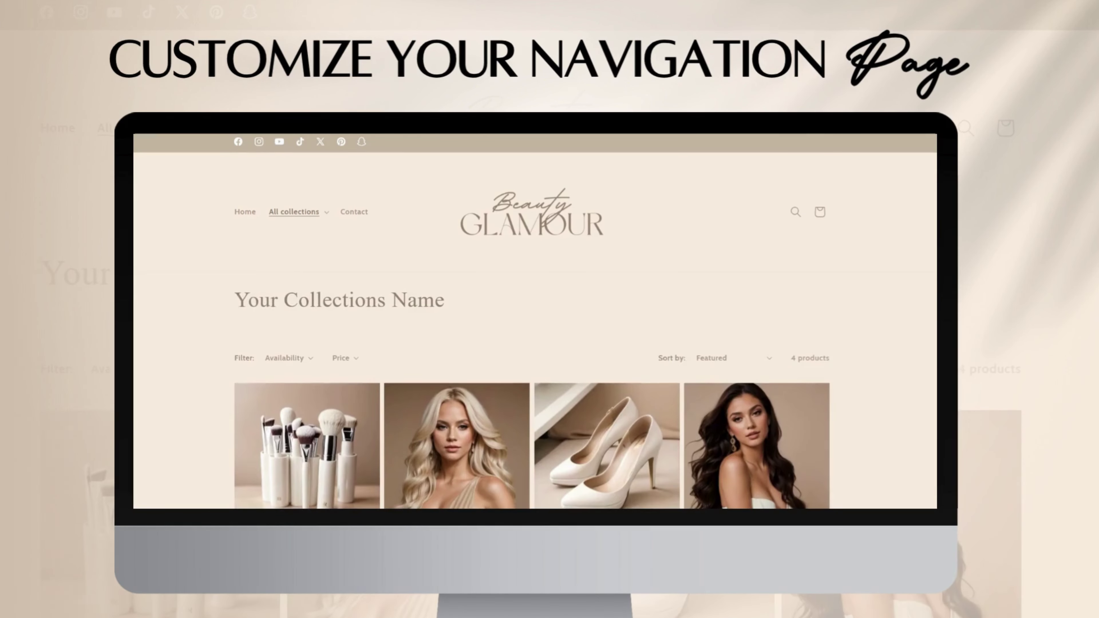
pyautogui.scroll(-3, 535, 347)
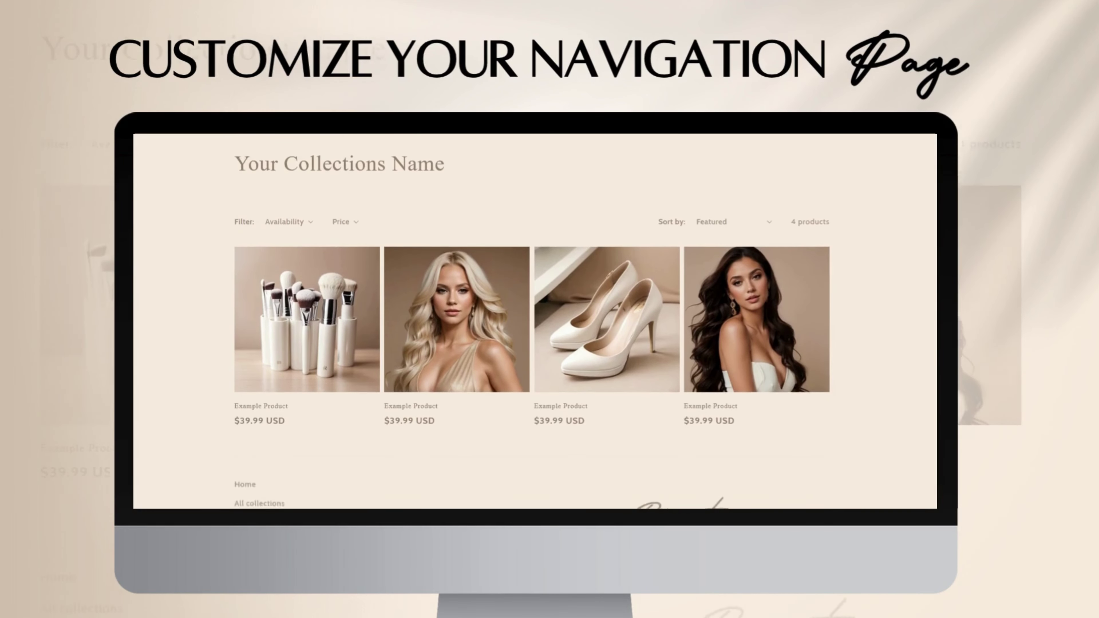
pyautogui.click(354, 212)
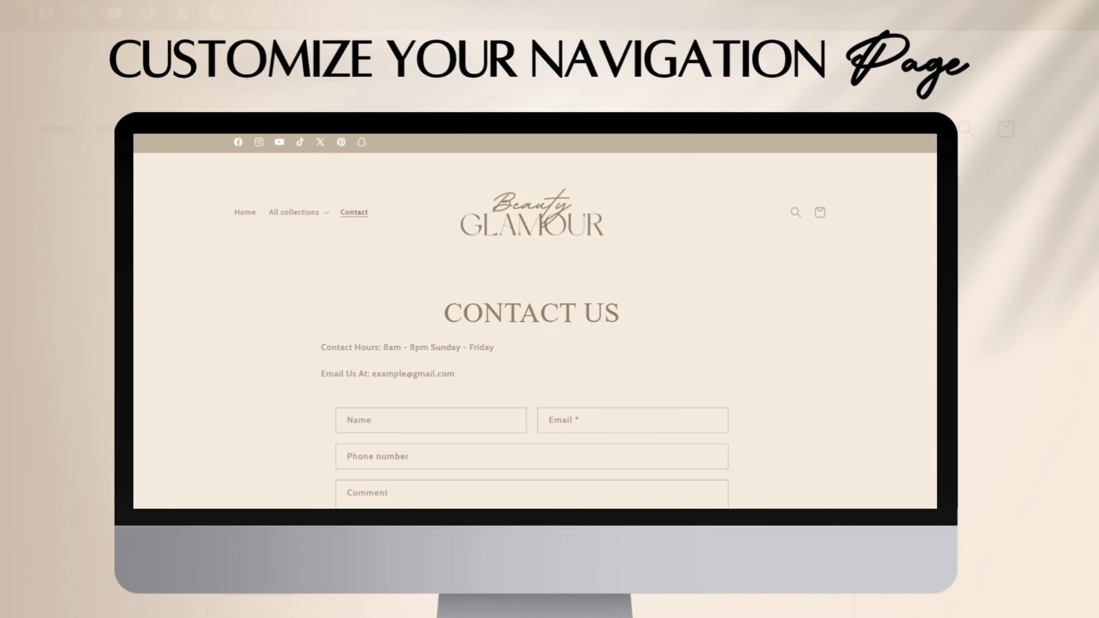
pyautogui.scroll(-2, 535, 320)
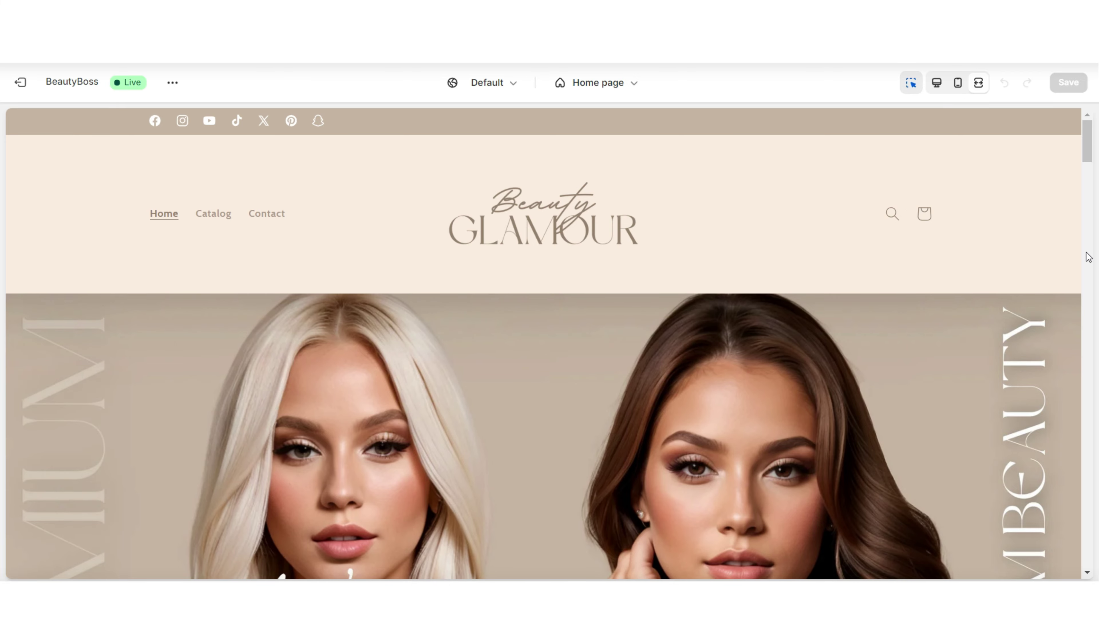
# Step: Examine the current Home, Catalog and Contact pages in the theme editor's full-width preview
pyautogui.scroll(-2, 1059, 255)
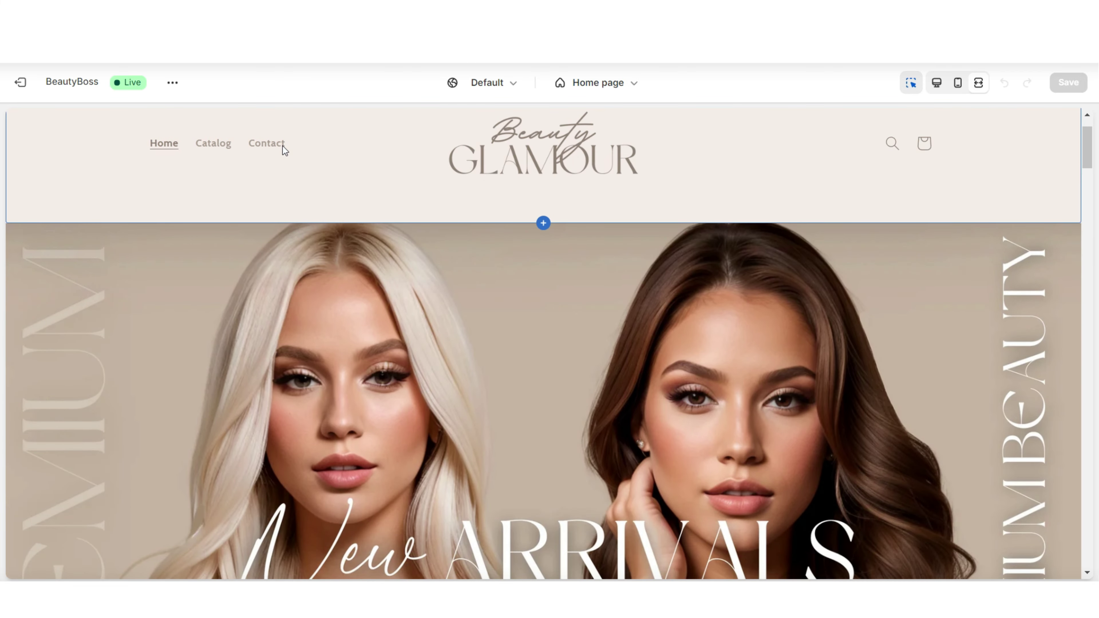
pyautogui.click(213, 143)
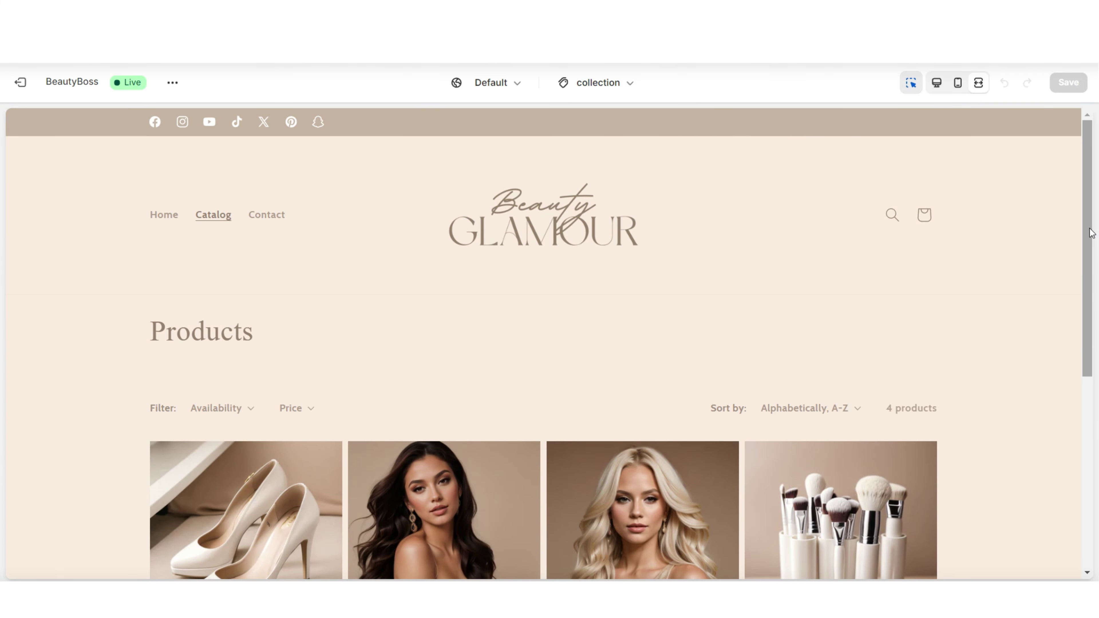
pyautogui.scroll(-6, 1091, 233)
pyautogui.scroll(6, 1091, 233)
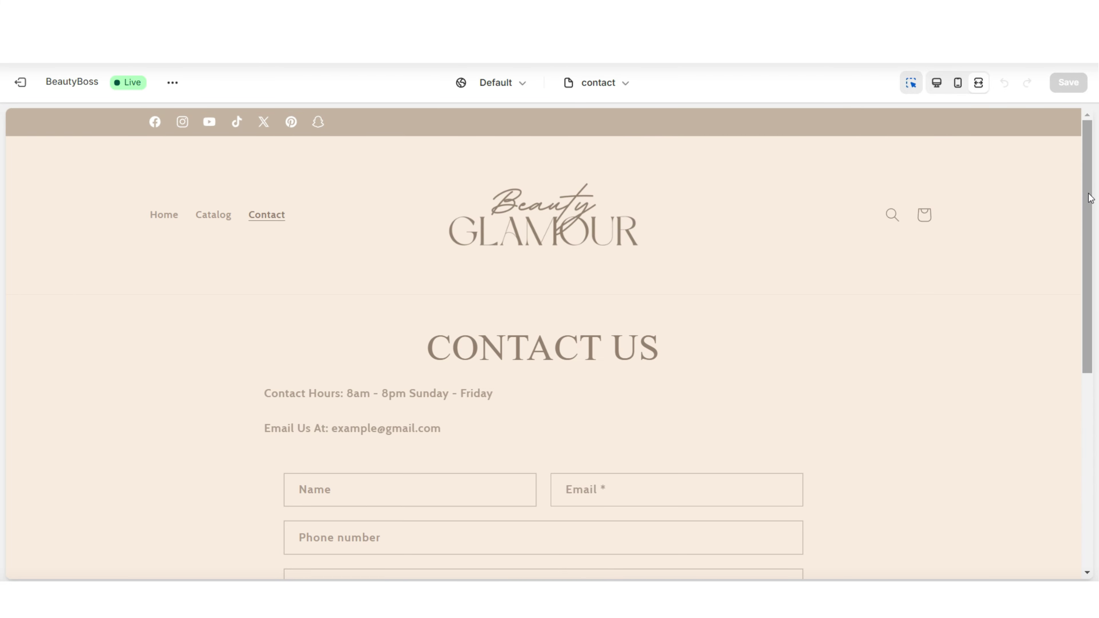
pyautogui.scroll(-6, 1090, 198)
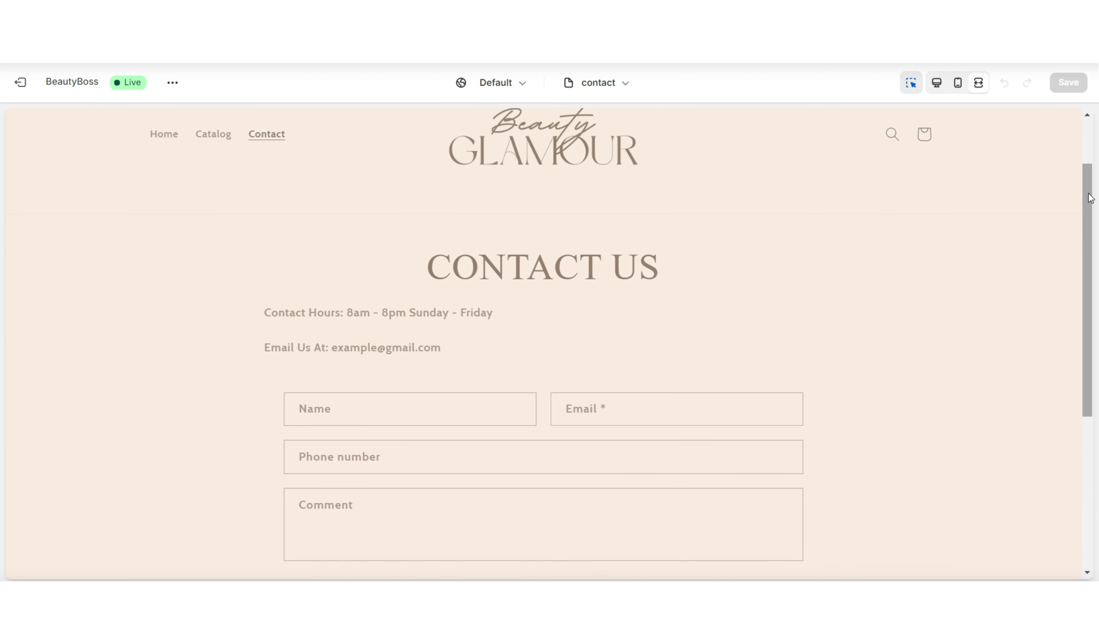
pyautogui.scroll(3, 1091, 199)
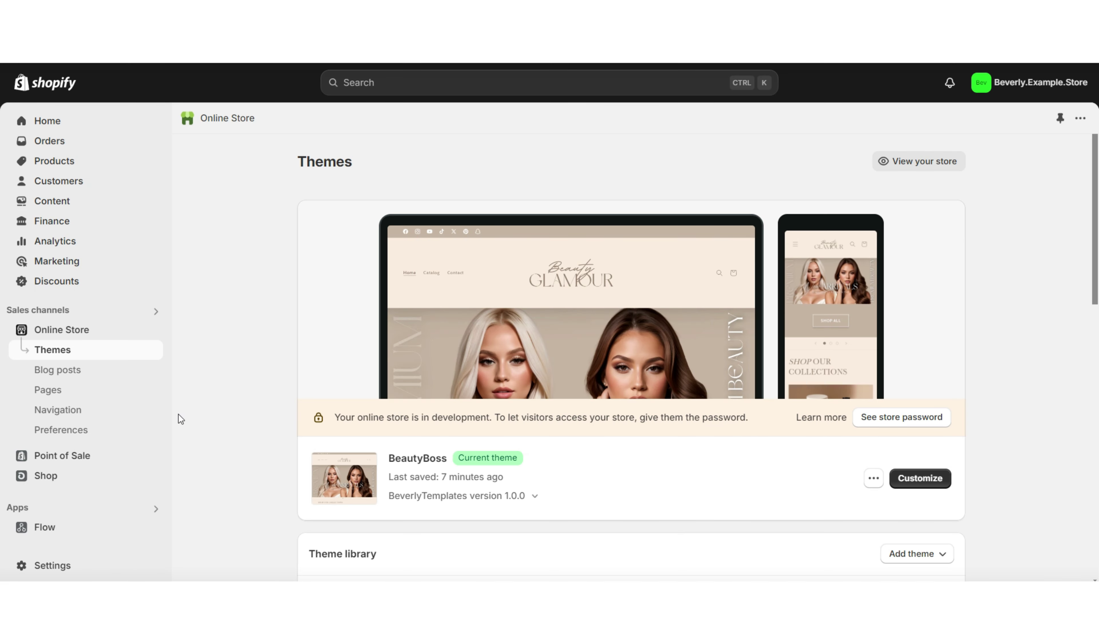
# Step: On the Shopify admin's Navigation page, start a new menu titled "New Main Menu"
pyautogui.click(76, 412)
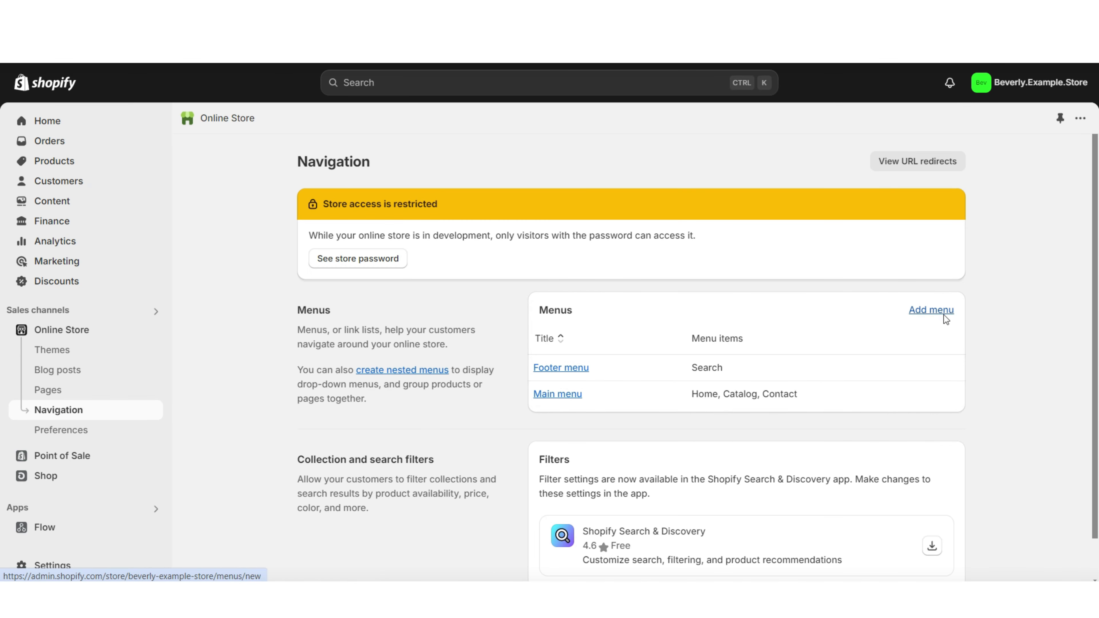
pyautogui.click(930, 310)
pyautogui.click(353, 221)
pyautogui.write('New Main Menu')
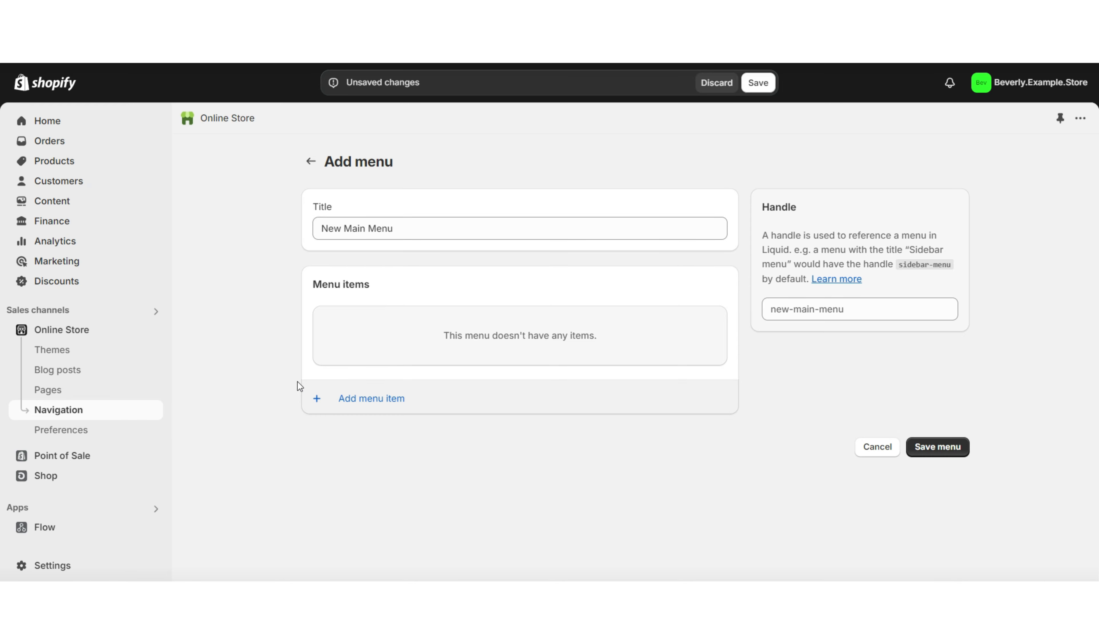
# Step: Add a menu item named "Home" that links to the Home page
pyautogui.click(350, 399)
pyautogui.click(946, 213)
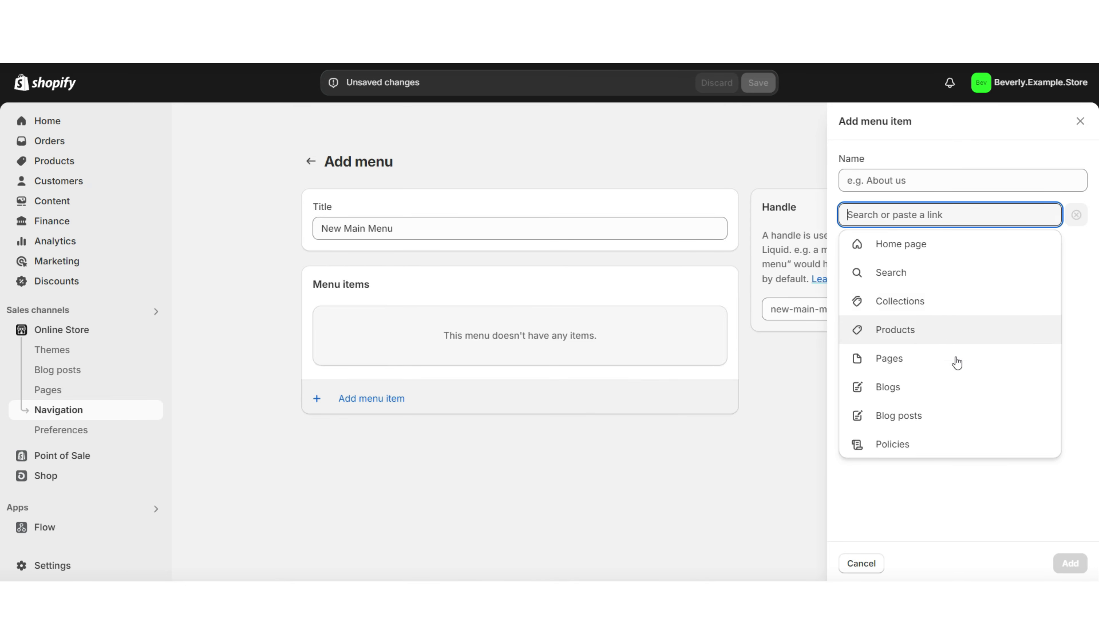
pyautogui.click(935, 250)
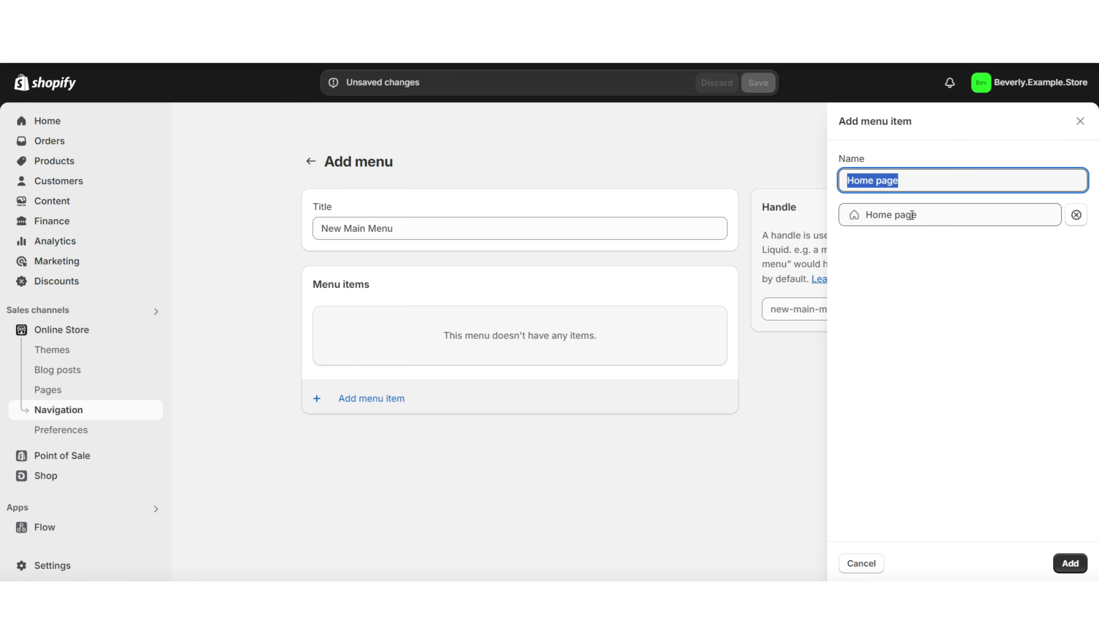
pyautogui.click(907, 182)
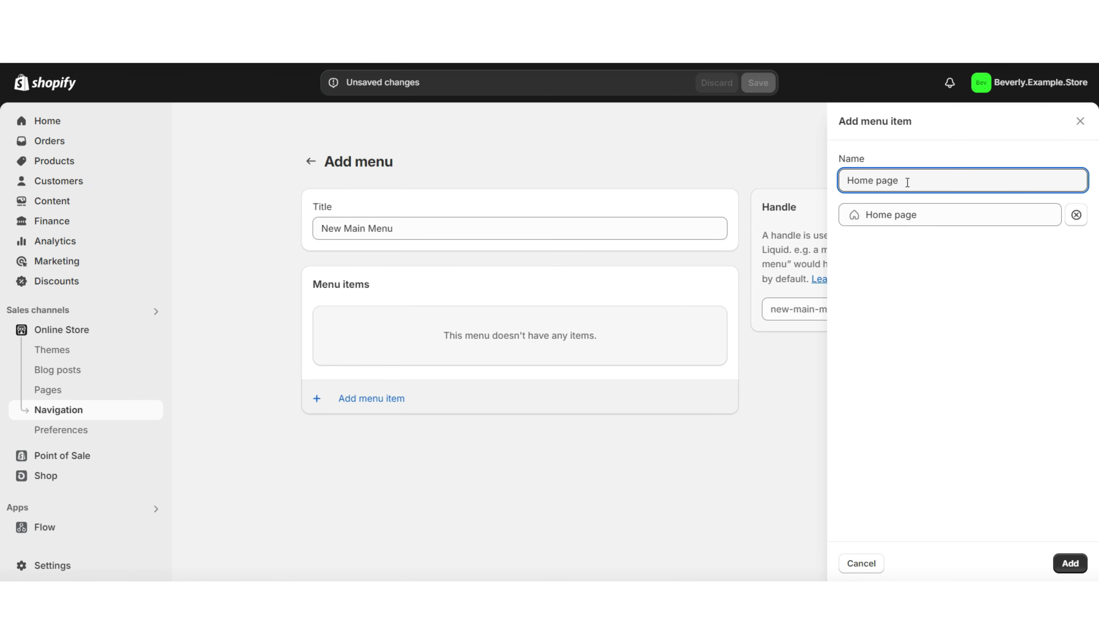
pyautogui.press('BackSpace')
pyautogui.press('BackSpace')
pyautogui.press('BackSpace')
pyautogui.press('BackSpace')
pyautogui.press('BackSpace')
pyautogui.press('Return')
# Step: Add an "All collections" menu item that links to all collections
pyautogui.click(886, 212)
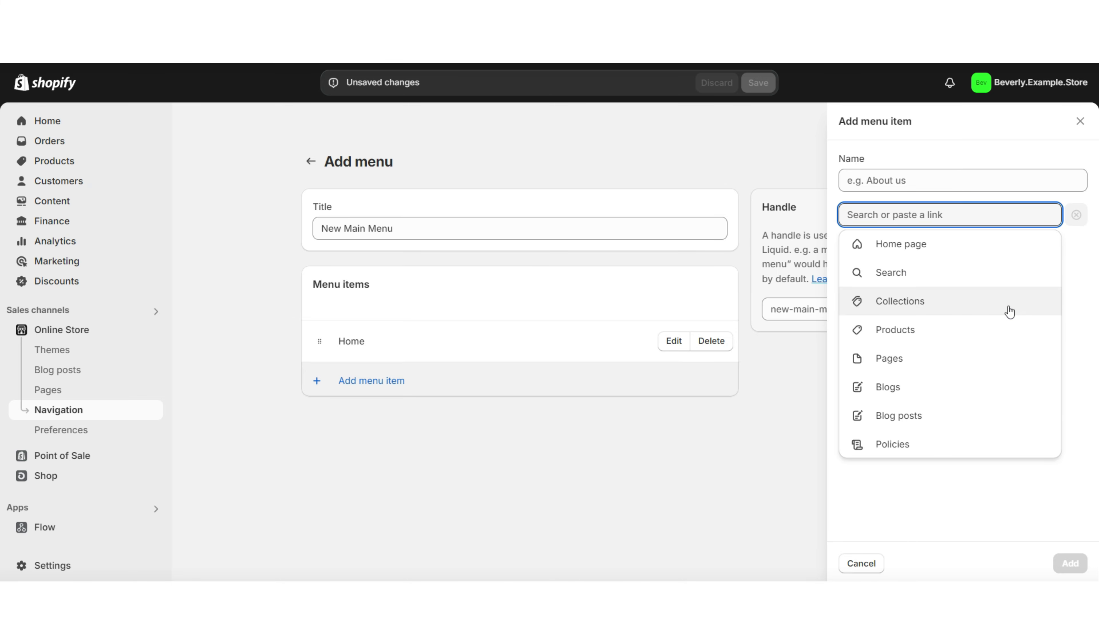
pyautogui.click(932, 307)
pyautogui.click(942, 178)
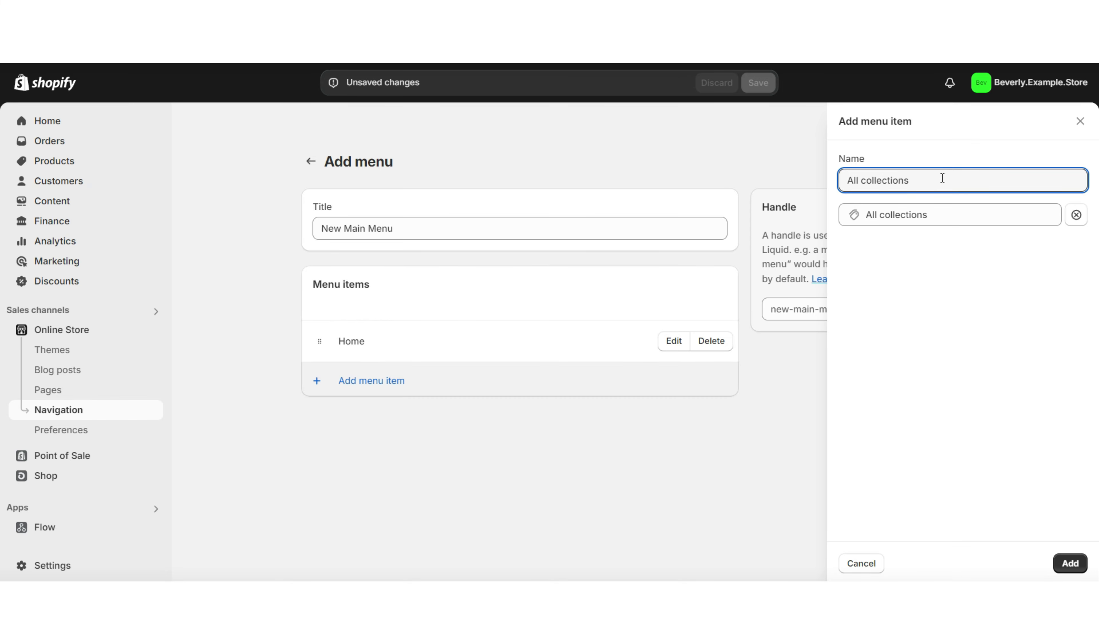
pyautogui.click(1070, 563)
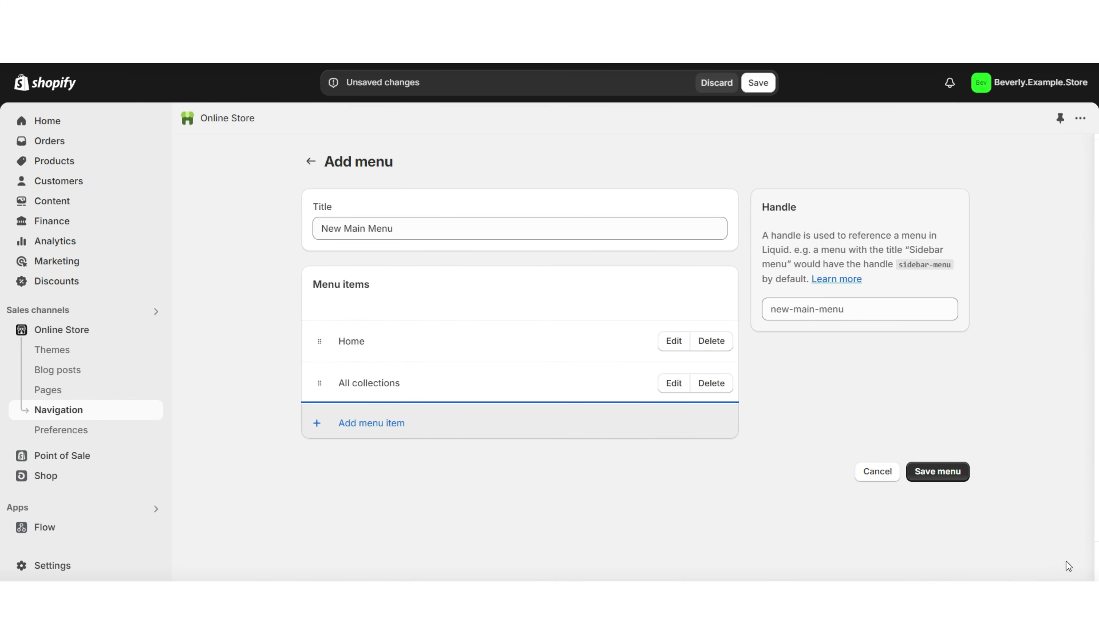
# Step: Add an "Eyeshadow Palettes" menu item linked to the Your Collections Name collection and nest it under All collections
pyautogui.click(372, 424)
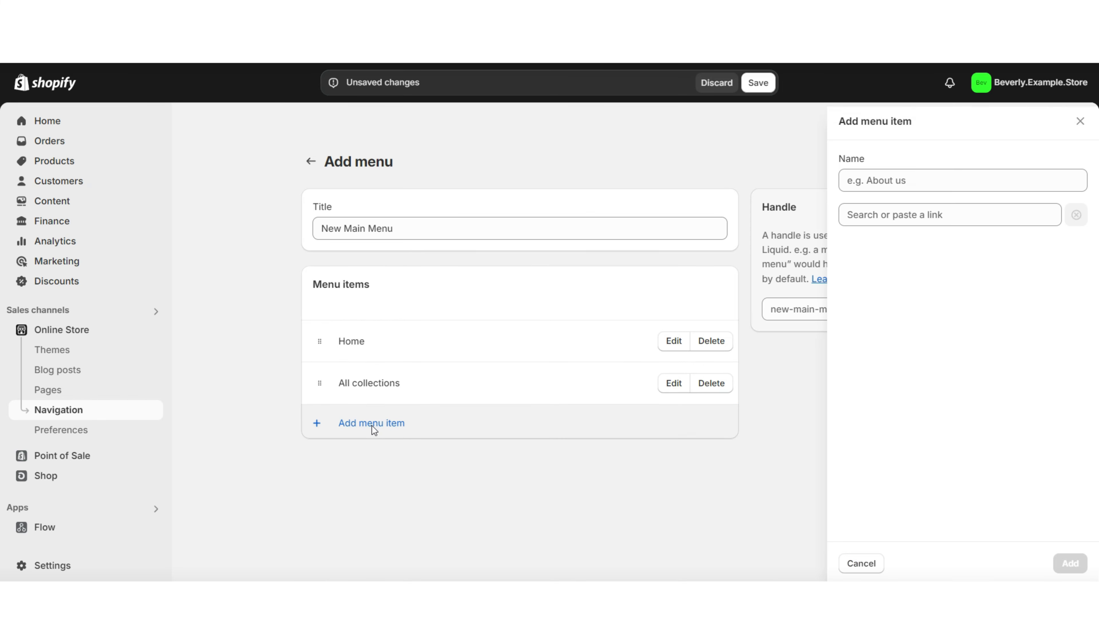
pyautogui.click(892, 221)
pyautogui.click(949, 306)
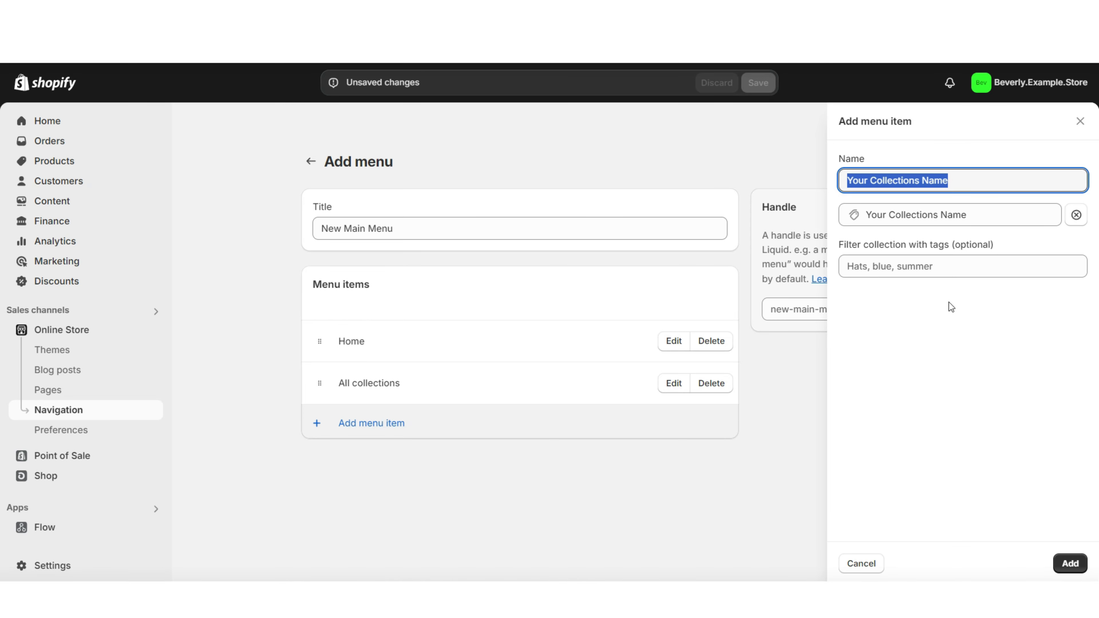
pyautogui.click(1069, 563)
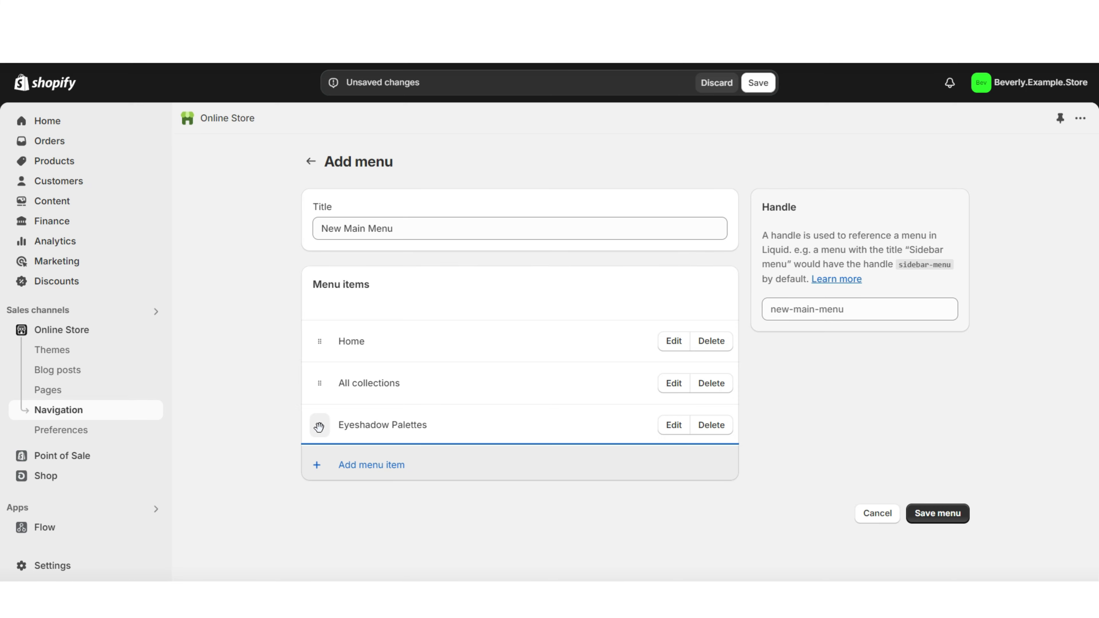
pyautogui.moveTo(319, 427); pyautogui.dragTo(356, 430)
pyautogui.click(346, 384)
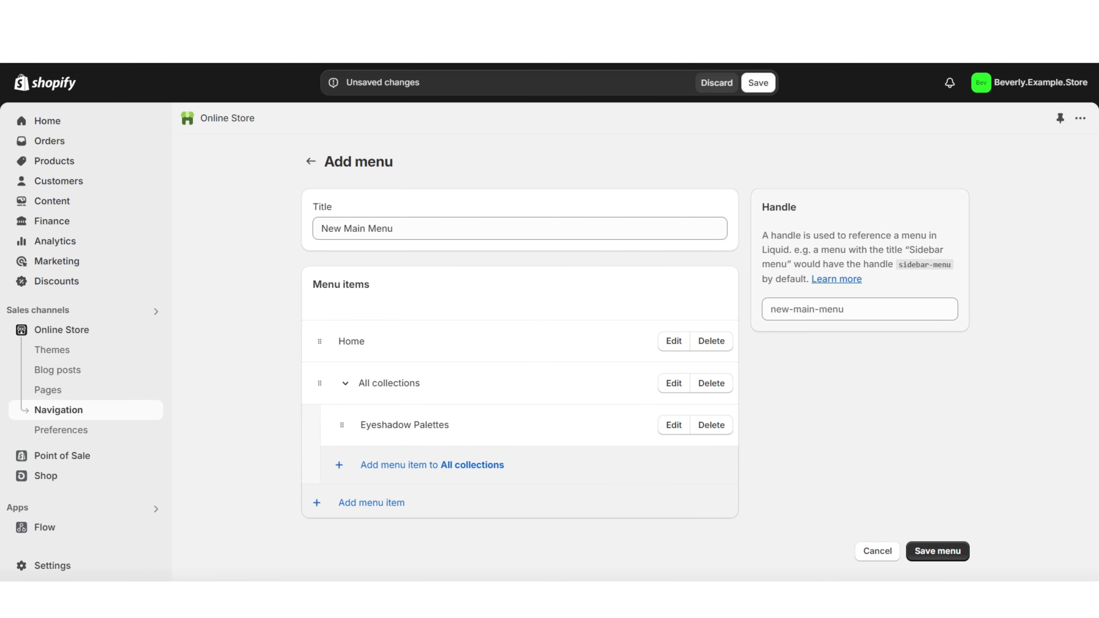
# Step: Add "Lip Glosses" and "Eye Liners" items under All collections, both linked to the Your Collections Name collection
pyautogui.click(484, 469)
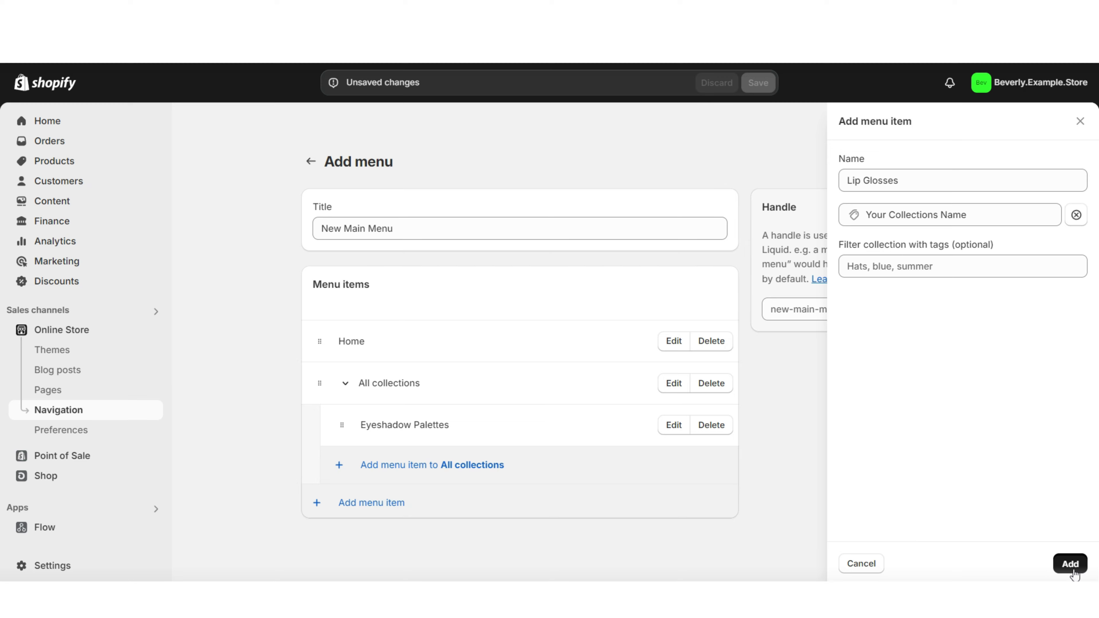
pyautogui.click(1070, 562)
pyautogui.click(387, 506)
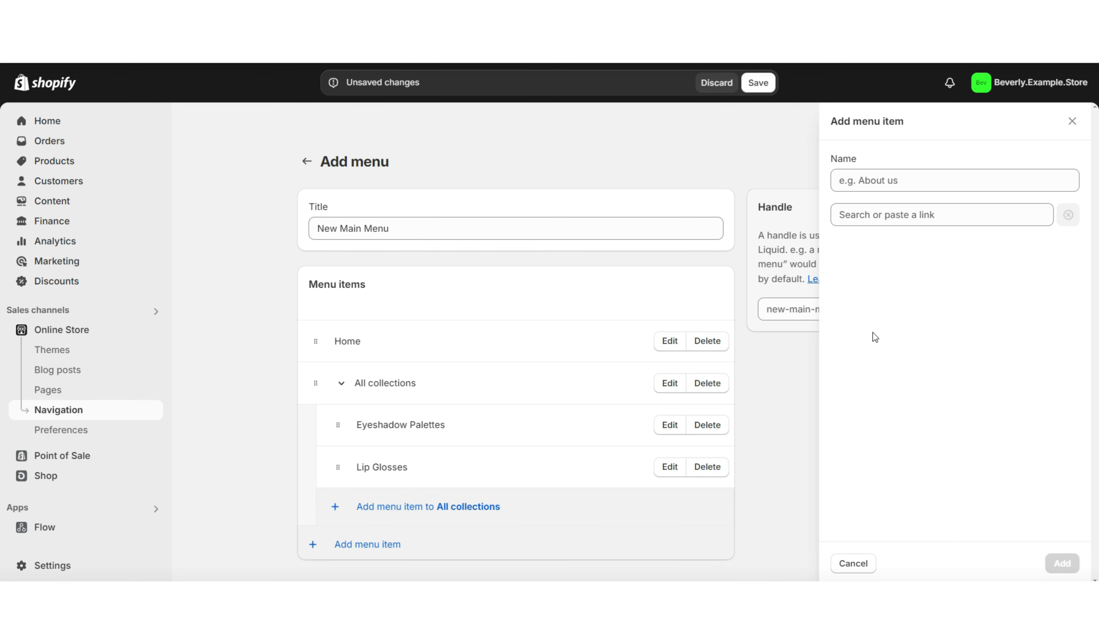
pyautogui.click(935, 212)
pyautogui.click(899, 186)
pyautogui.write('Eye Li')
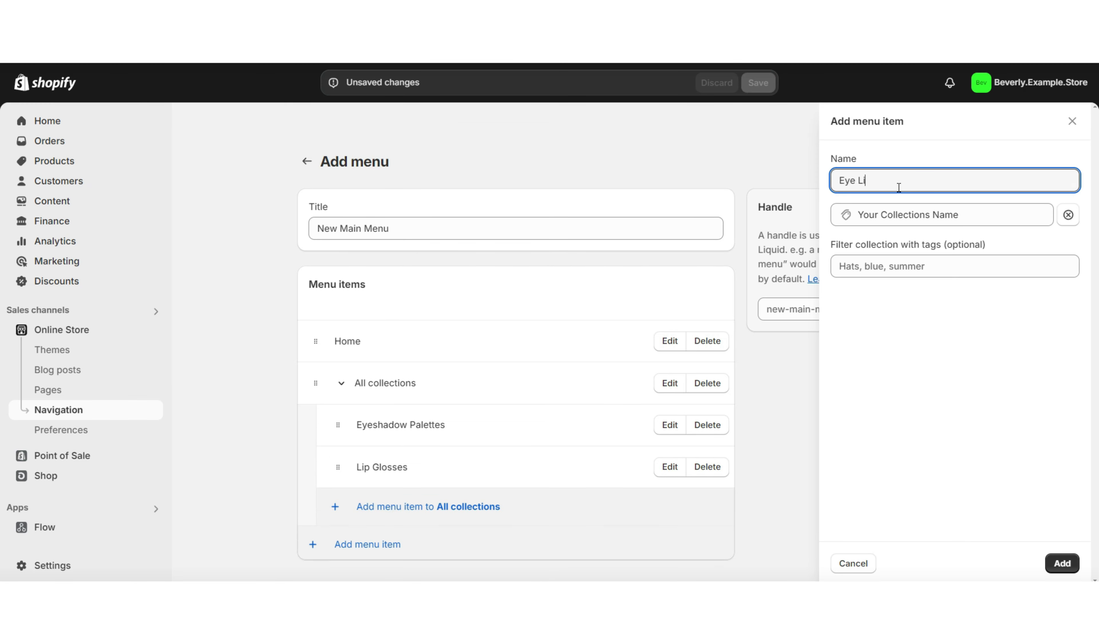
pyautogui.write('ners')
pyautogui.click(1063, 563)
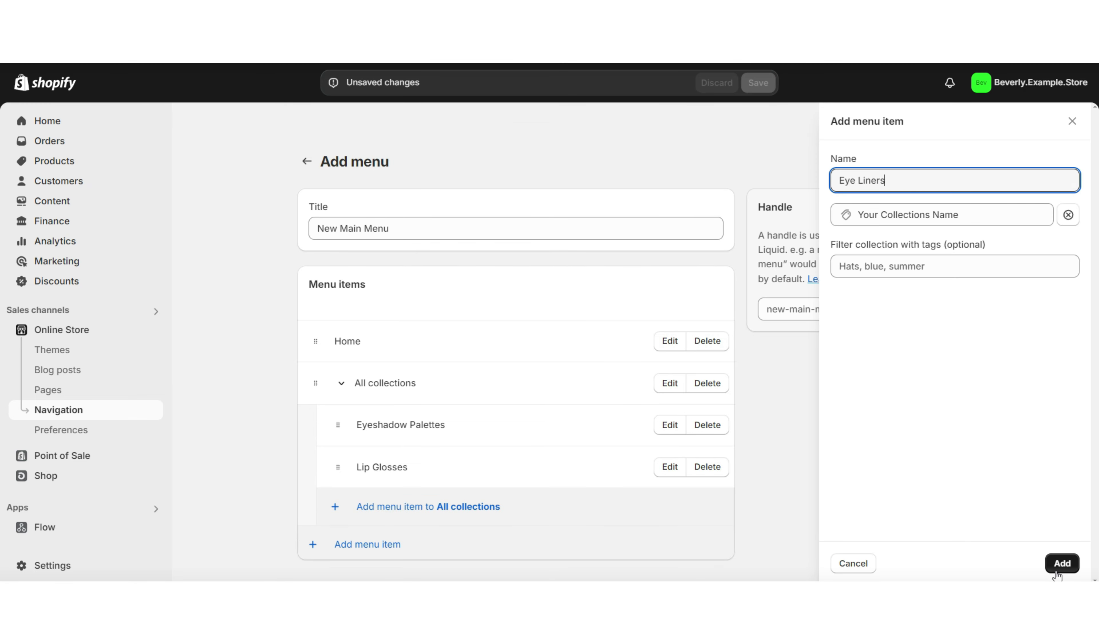
# Step: Add a top-level "Contact" item linked to the Contact page and save the menu
pyautogui.scroll(-2, 864, 481)
pyautogui.click(428, 477)
pyautogui.click(911, 217)
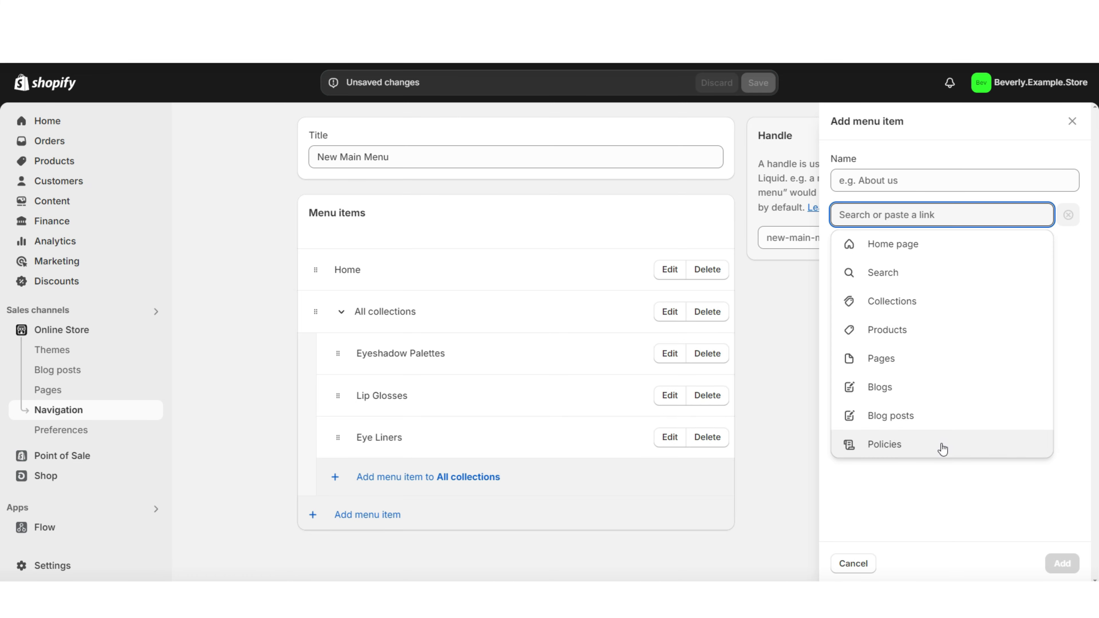
pyautogui.click(907, 370)
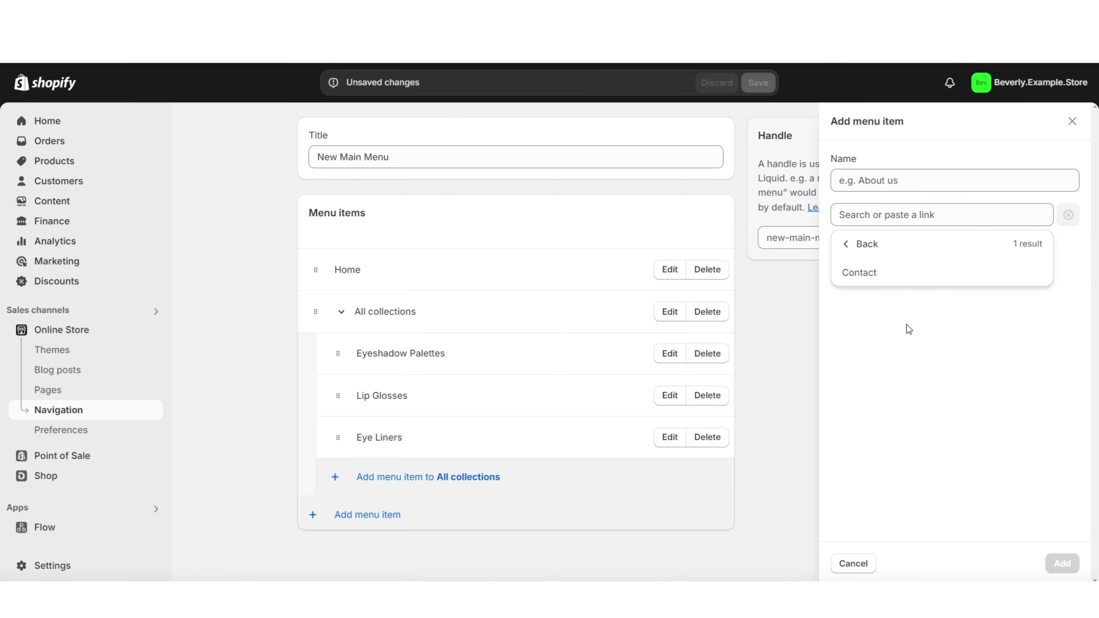
pyautogui.click(872, 277)
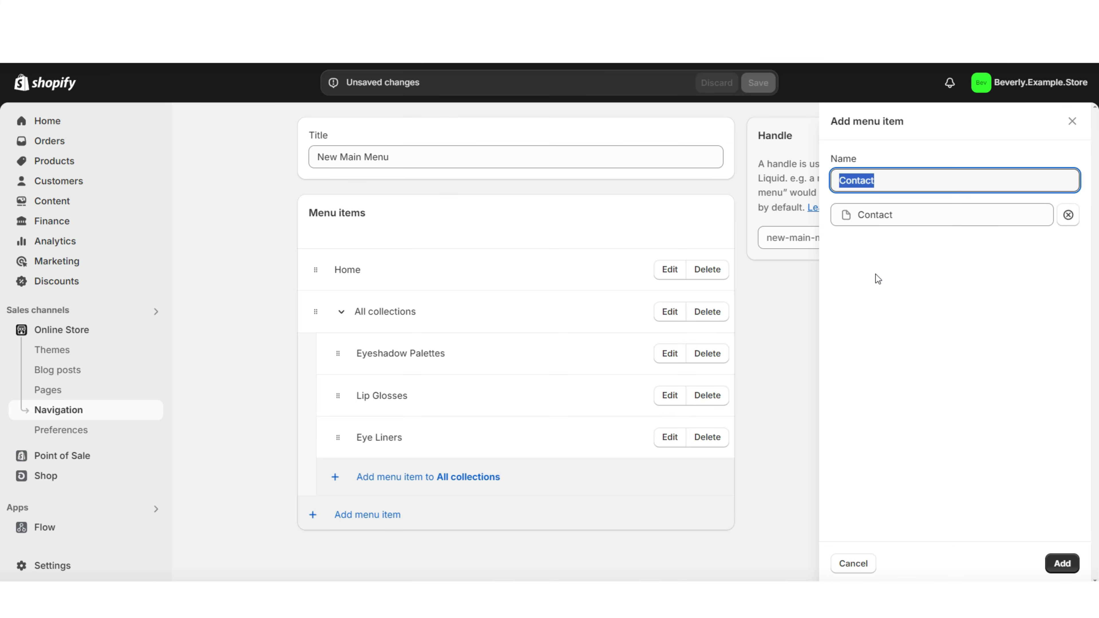
pyautogui.click(1065, 562)
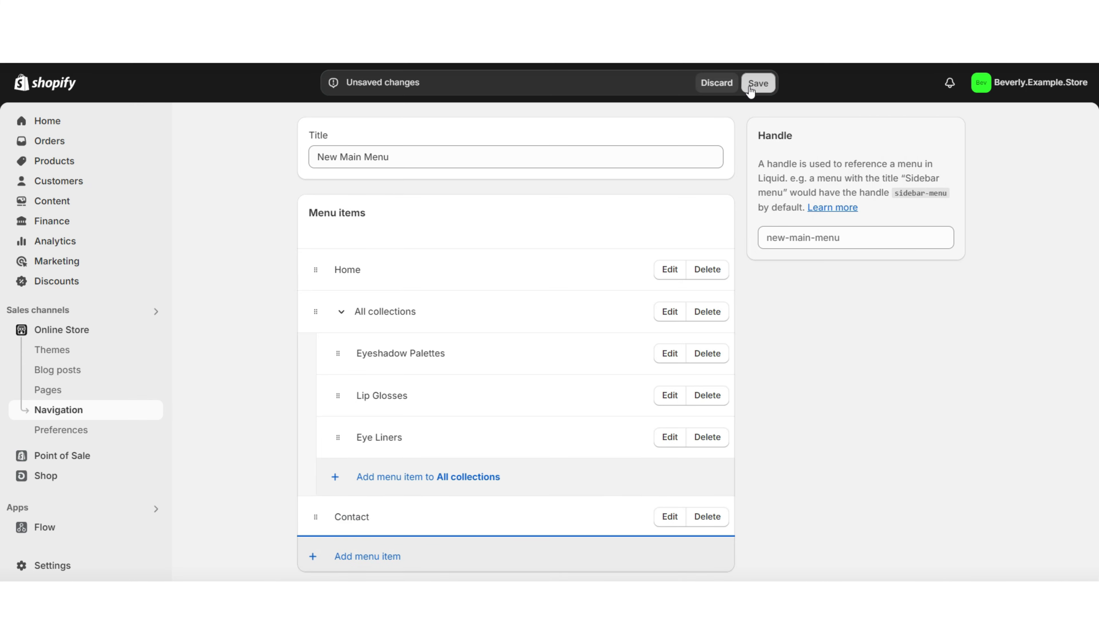
pyautogui.click(760, 86)
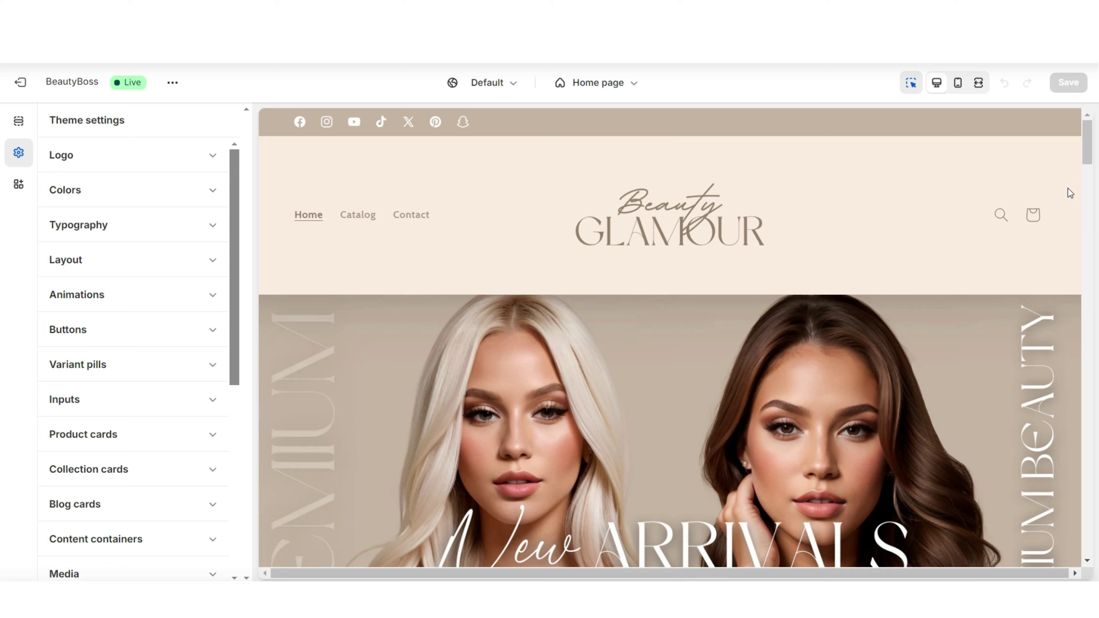
# Step: Assign New Main Menu to the header section in place of the current menu
pyautogui.click(892, 193)
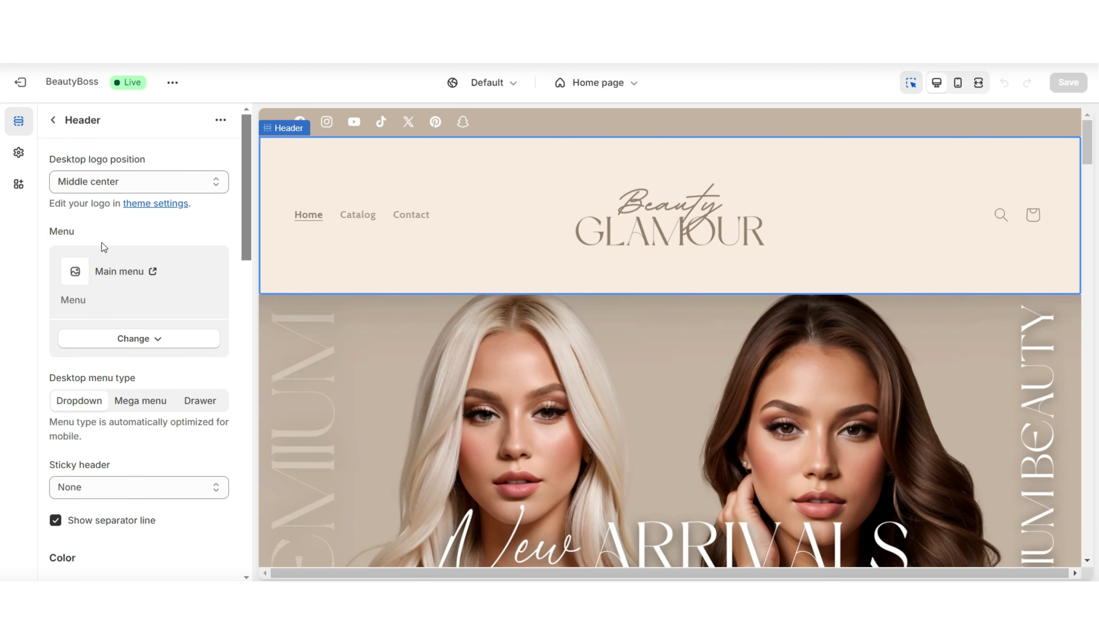
pyautogui.click(100, 339)
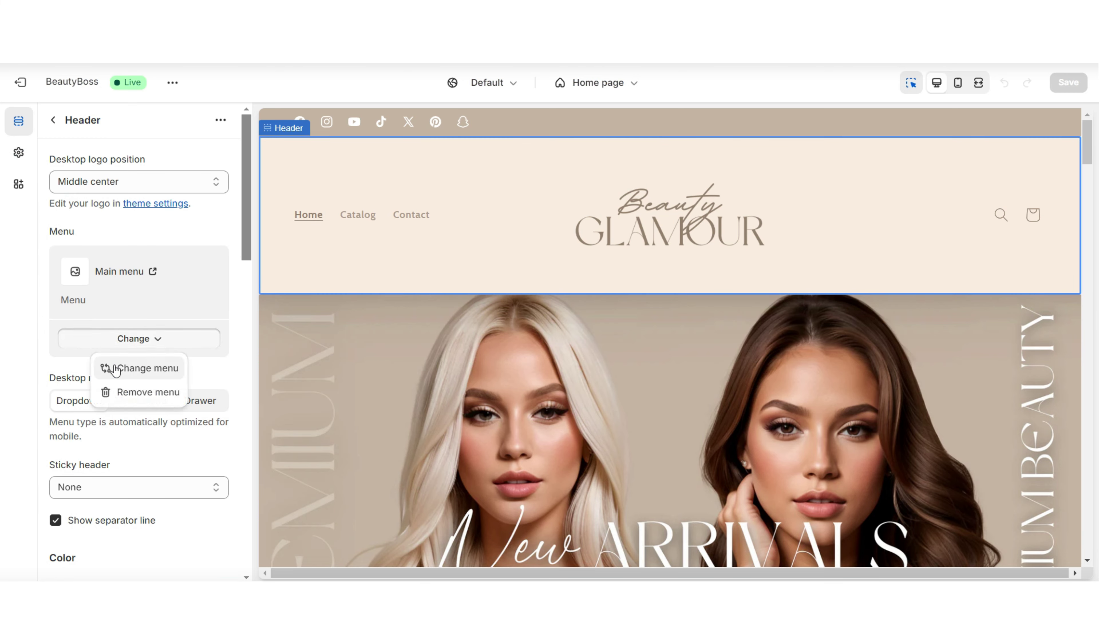
pyautogui.click(111, 367)
pyautogui.click(226, 364)
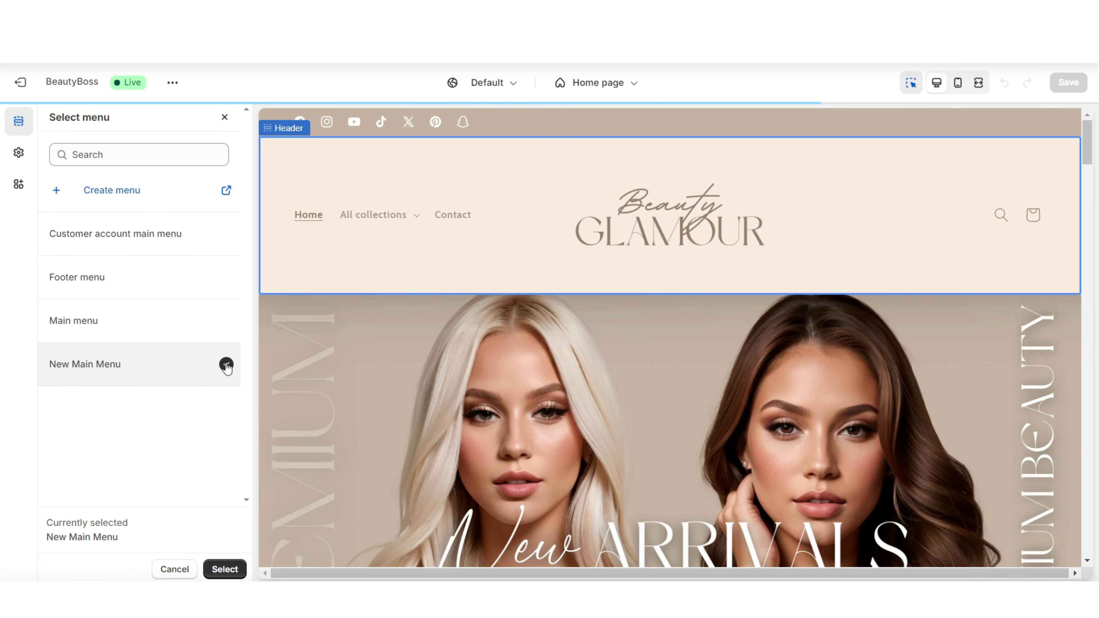
pyautogui.click(224, 569)
# Step: Preview the store at full width and test the header's All collections submenu by opening the Eyeshadow Palettes collection
pyautogui.click(979, 82)
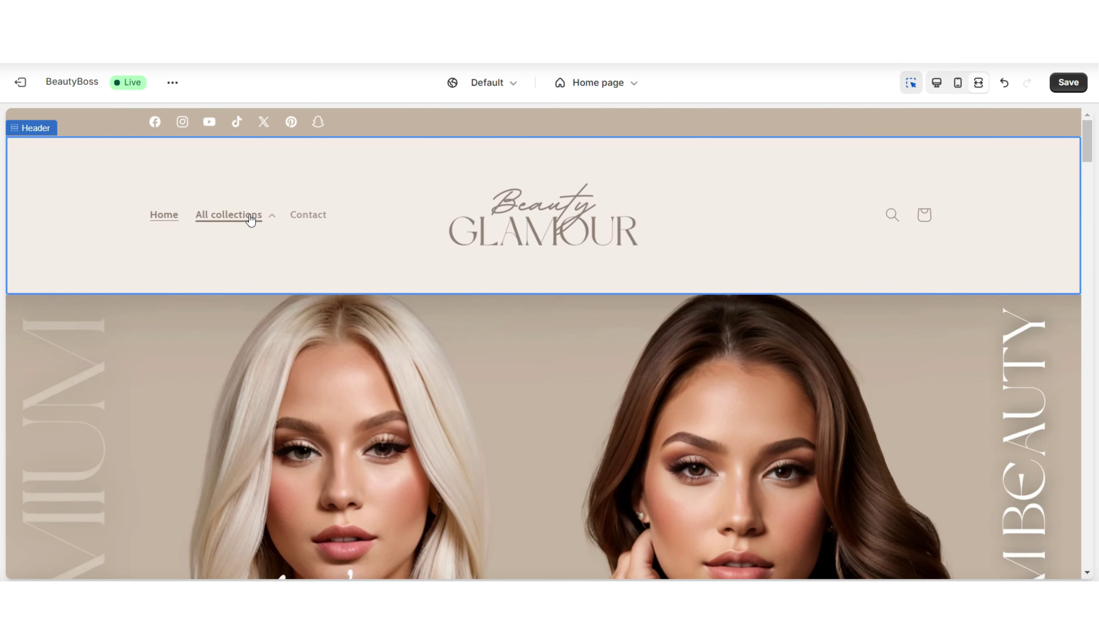
pyautogui.click(272, 222)
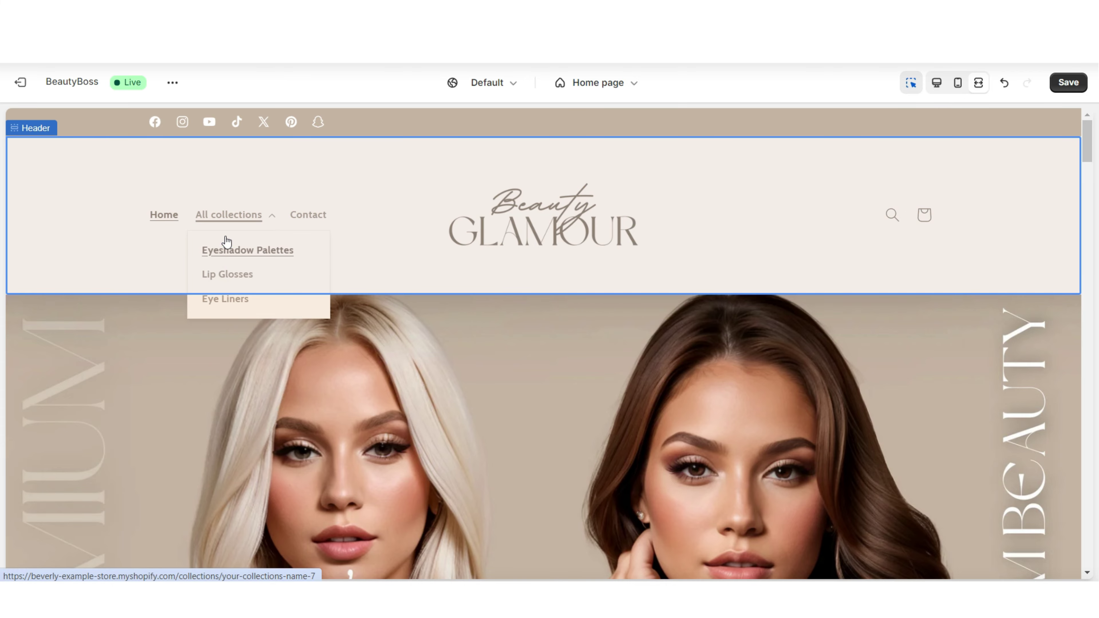
pyautogui.click(221, 249)
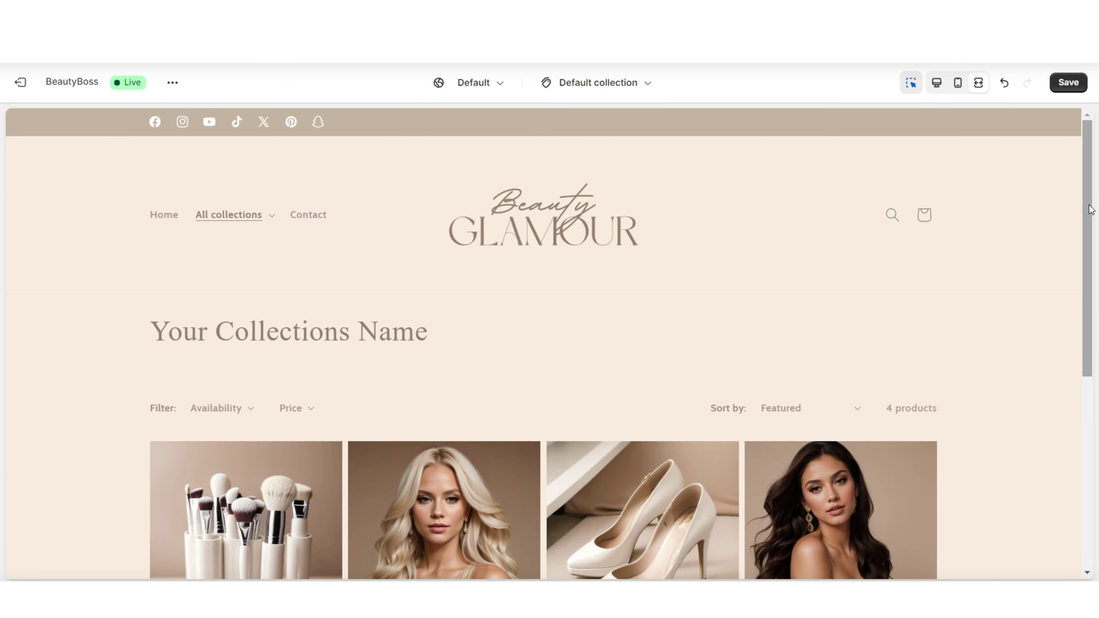
pyautogui.scroll(-2, 1091, 225)
pyautogui.scroll(2, 1090, 225)
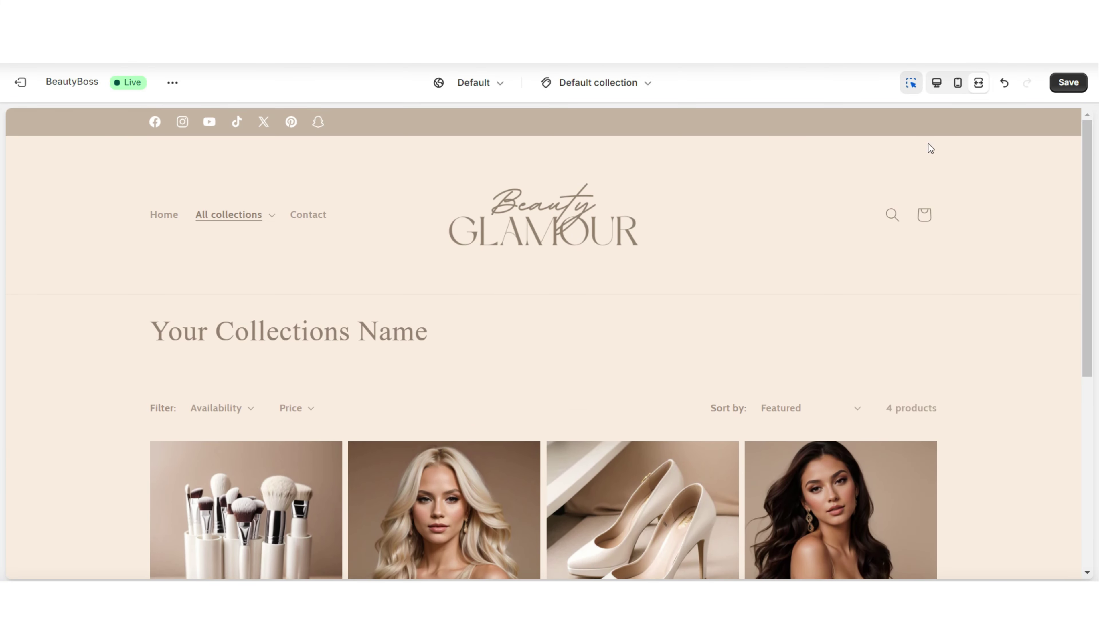
pyautogui.click(315, 216)
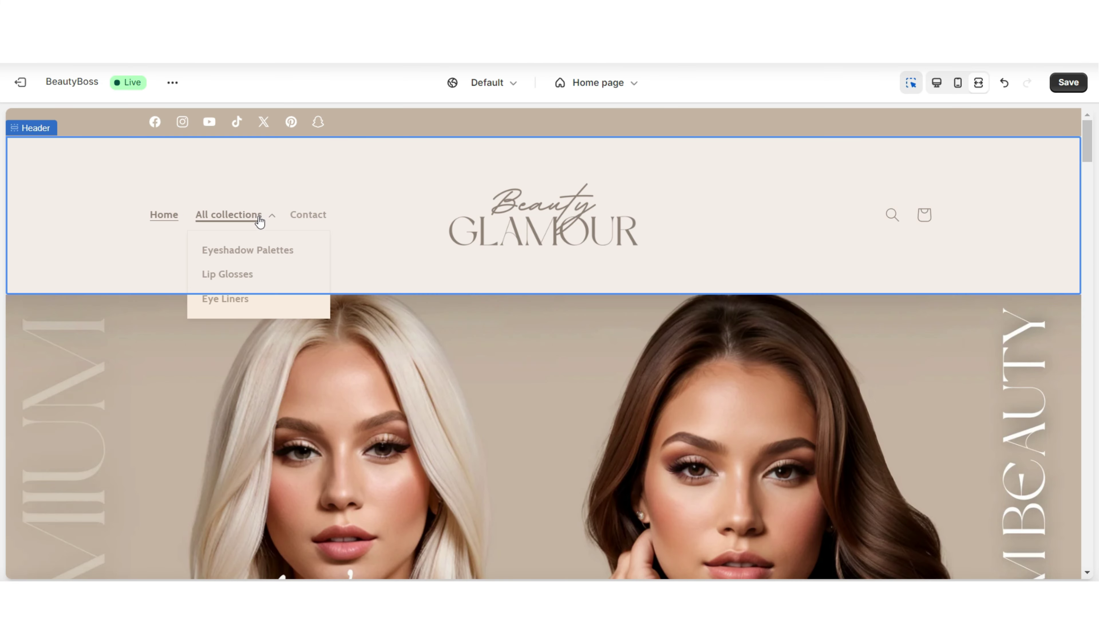
# Step: Try the Drawer desktop menu type for the header and open its All collections submenu in the full-width preview
pyautogui.click(498, 175)
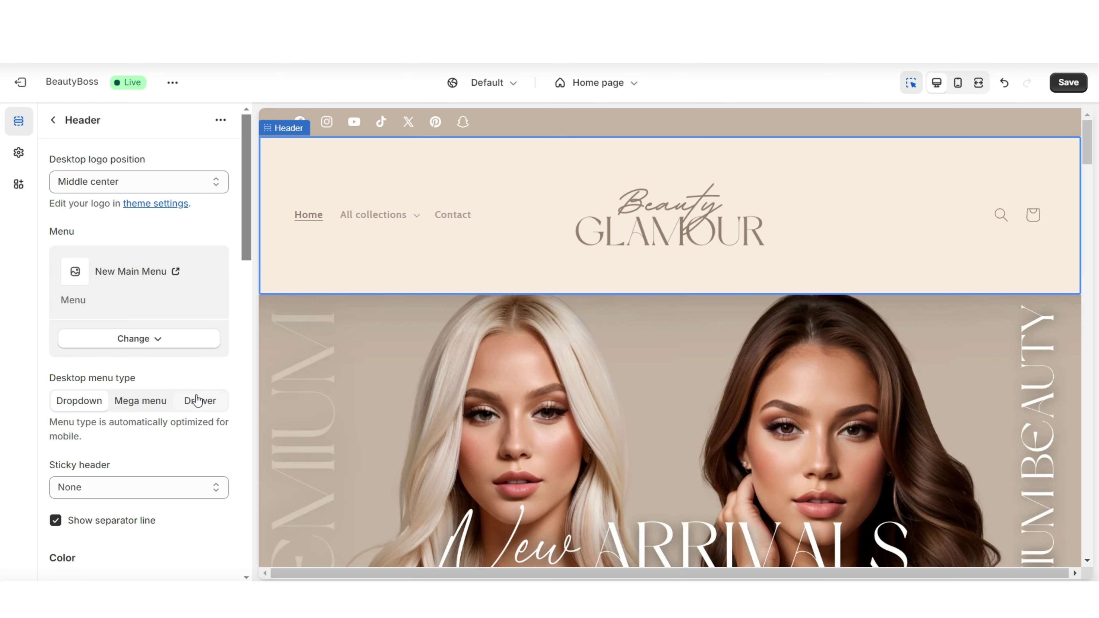
pyautogui.click(205, 401)
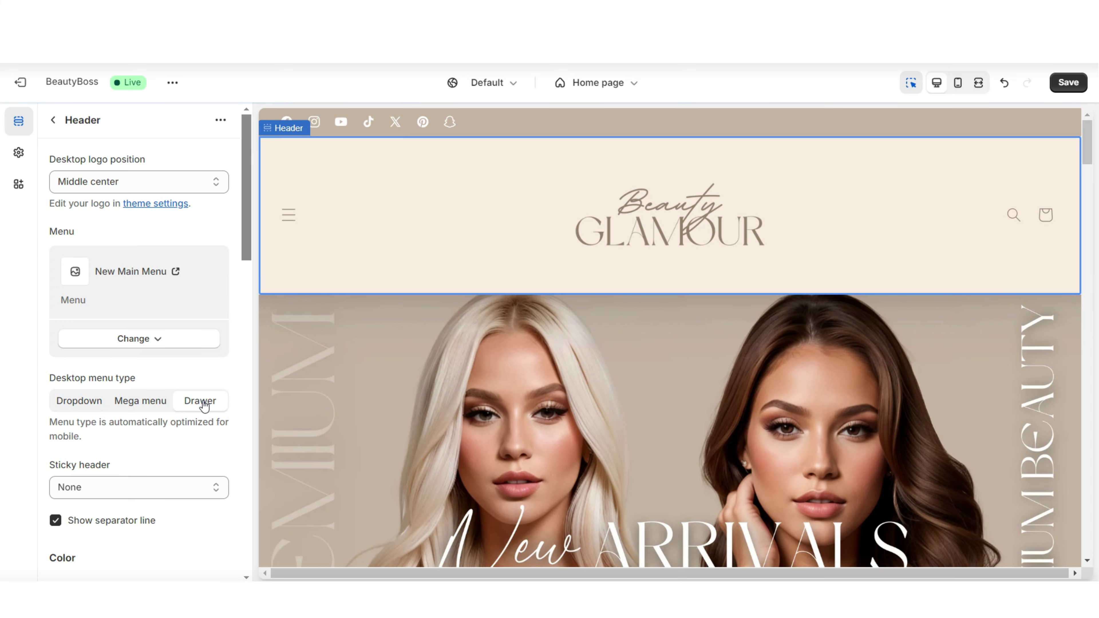
pyautogui.click(979, 82)
pyautogui.scroll(-5, 1088, 138)
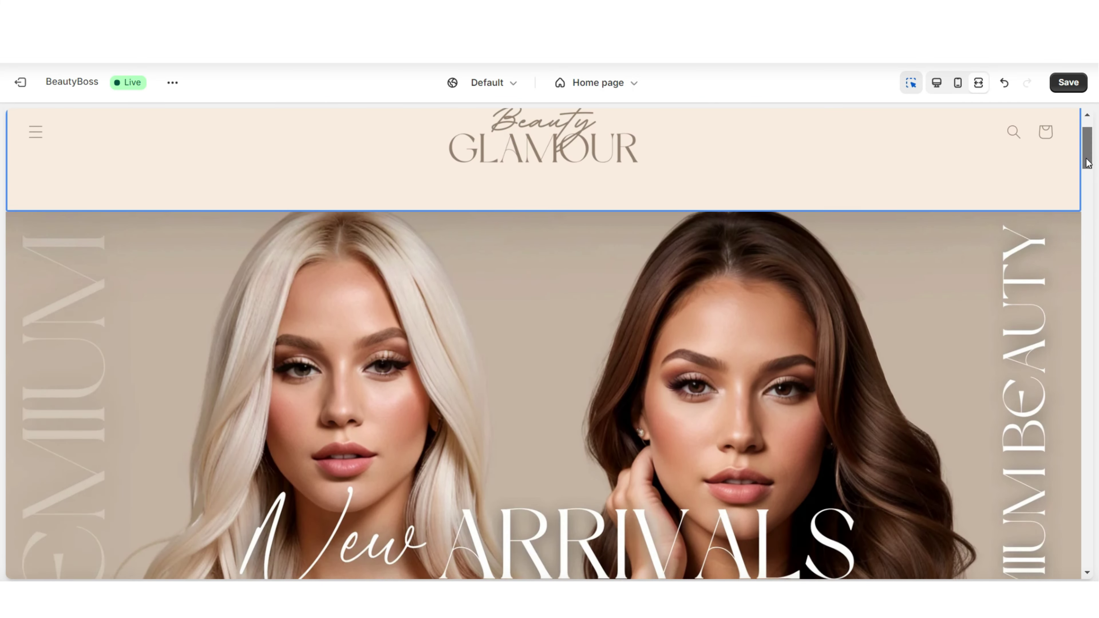
pyautogui.scroll(5, 1088, 138)
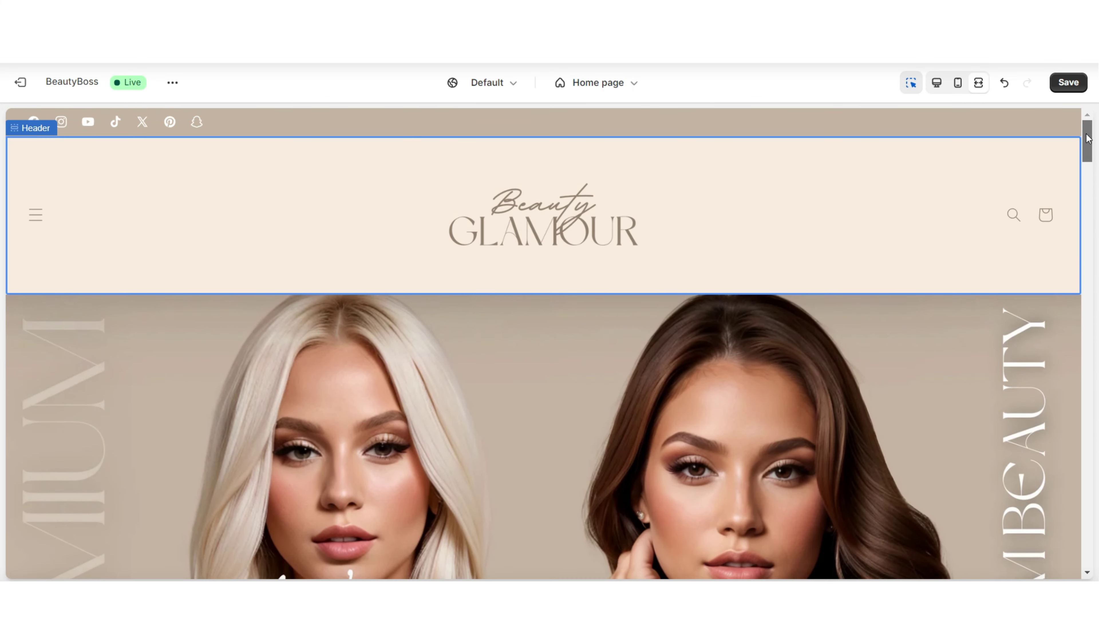
pyautogui.click(36, 219)
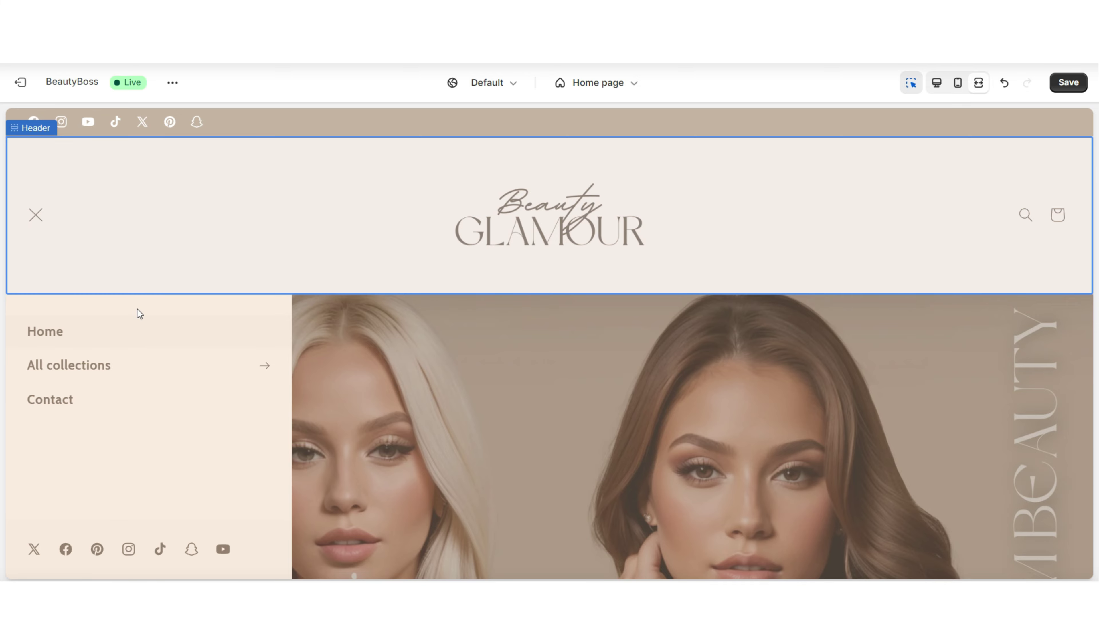
pyautogui.click(118, 366)
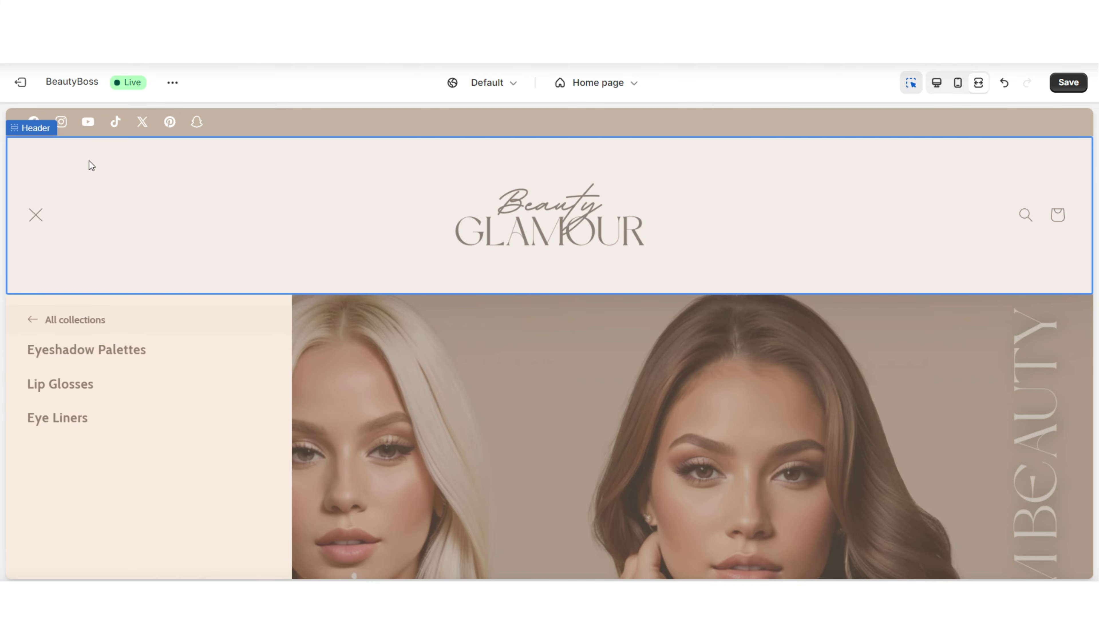
pyautogui.click(34, 216)
pyautogui.hotkey('ctrl', 'z')
# Step: Add a Menu block to the home page's Footer section
pyautogui.scroll(-8, 1093, 142)
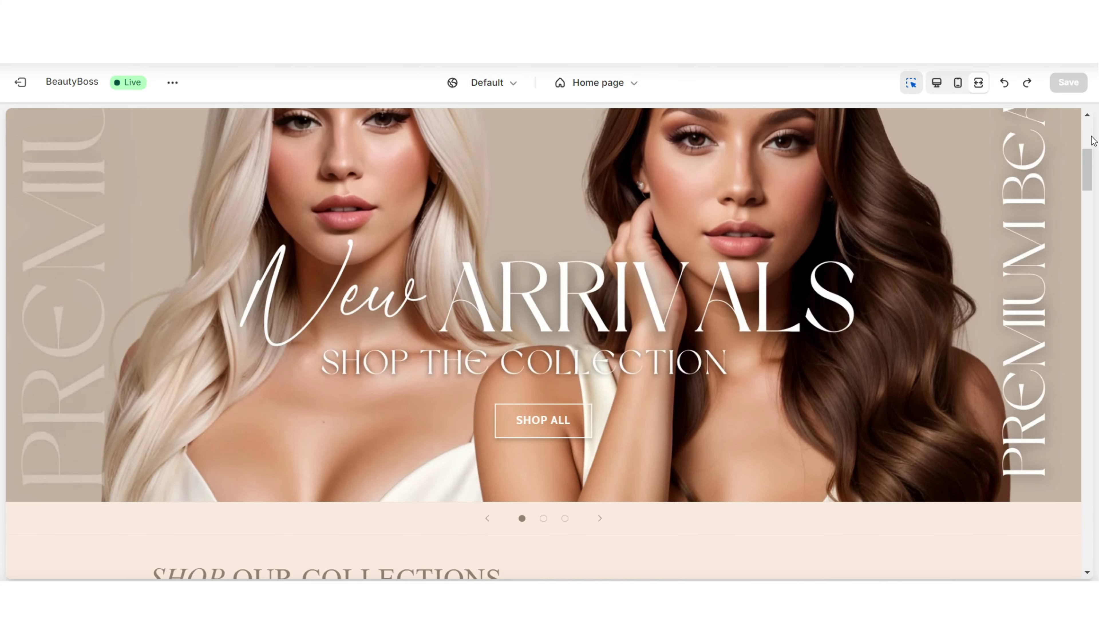
pyautogui.scroll(-20, 1093, 141)
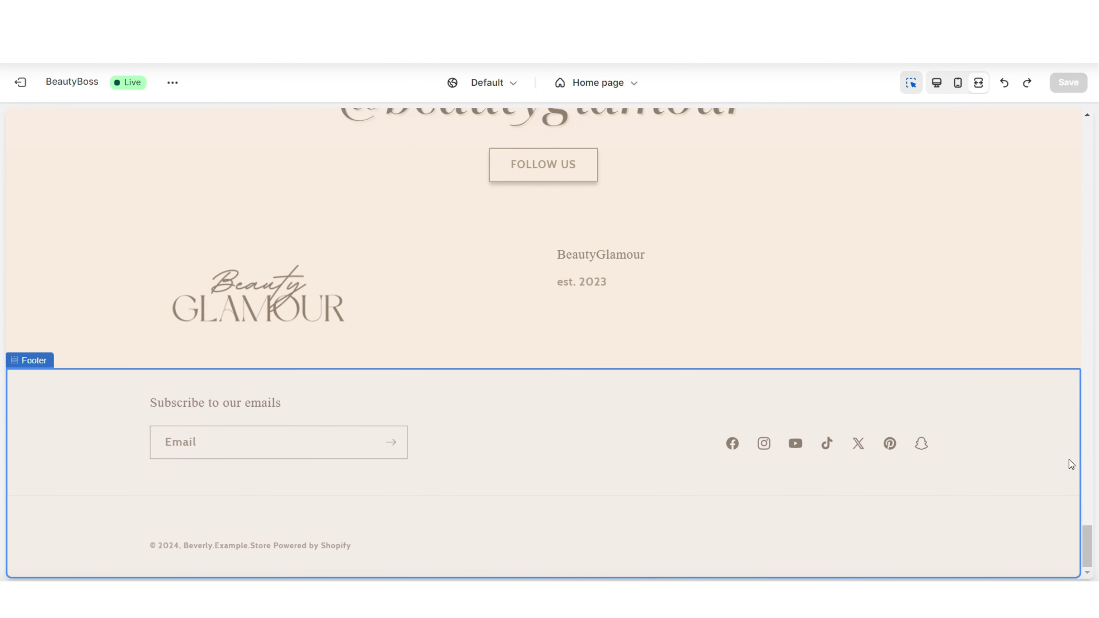
pyautogui.scroll(2, 1087, 493)
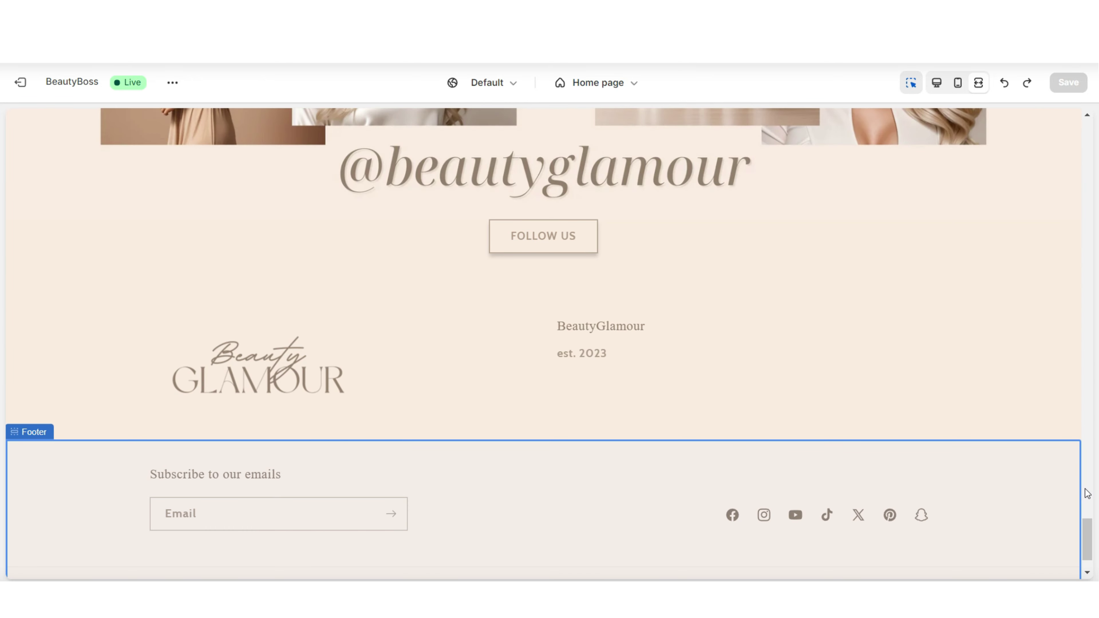
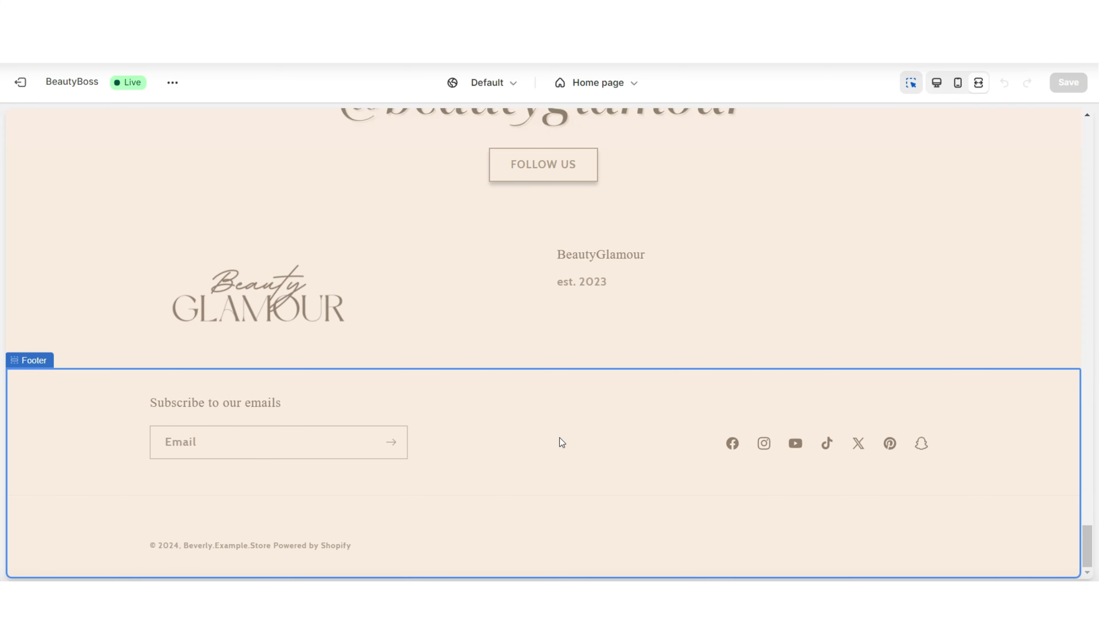
pyautogui.click(744, 357)
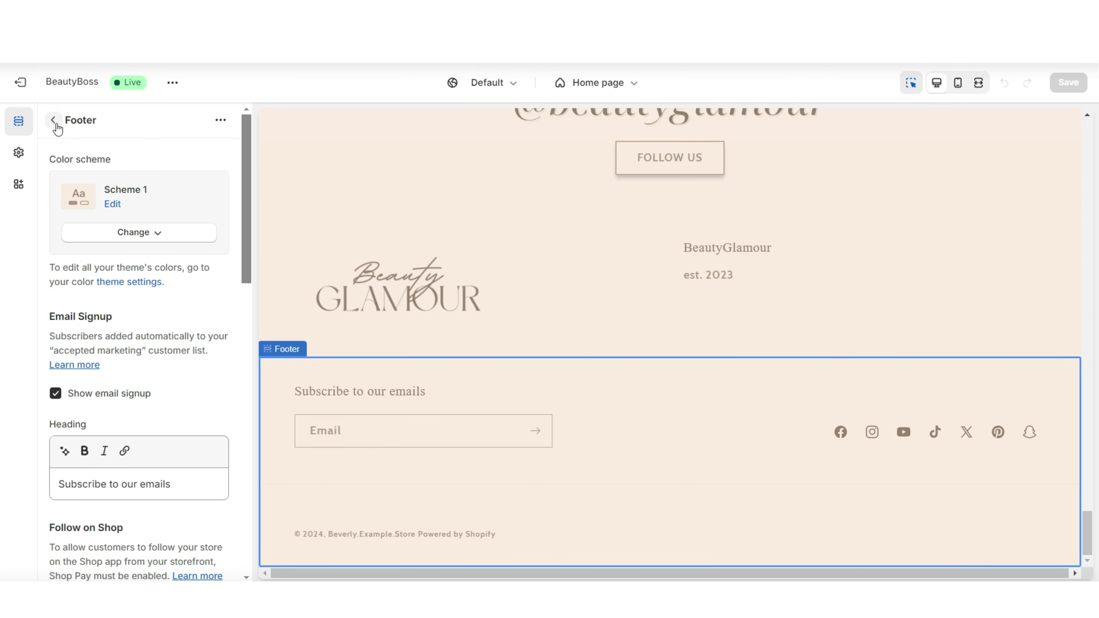
pyautogui.click(57, 126)
pyautogui.scroll(-15, 113, 498)
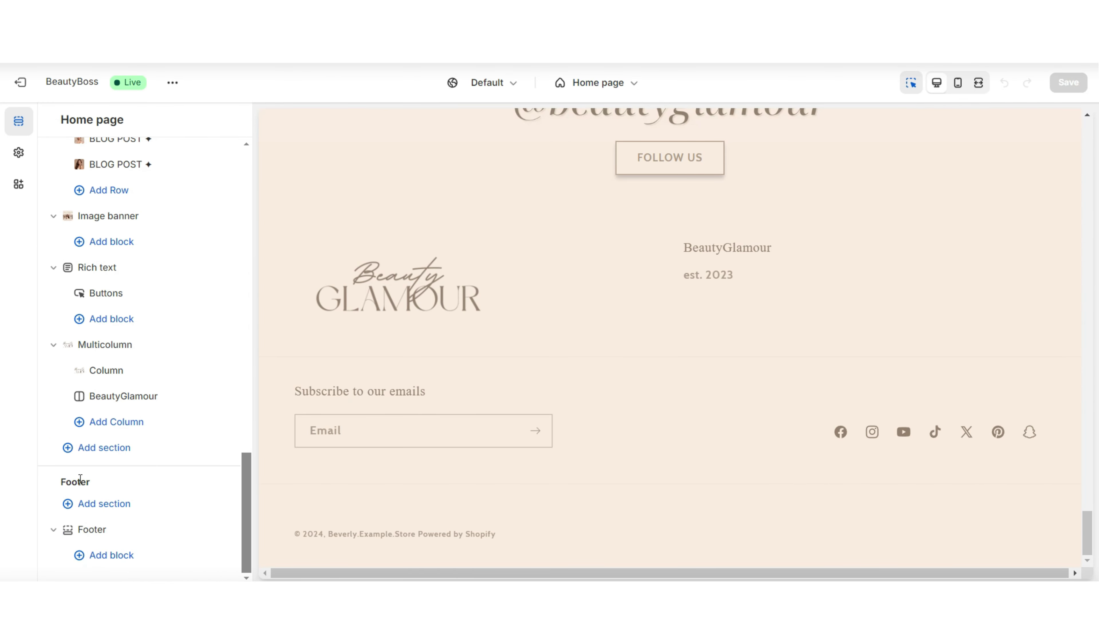
pyautogui.click(100, 556)
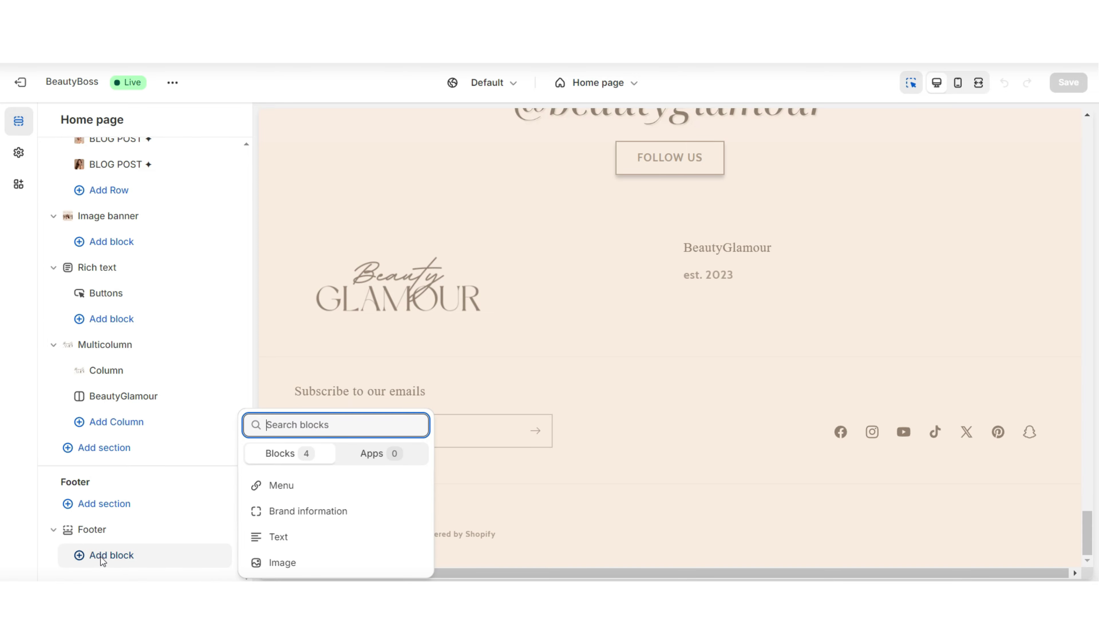
pyautogui.click(285, 487)
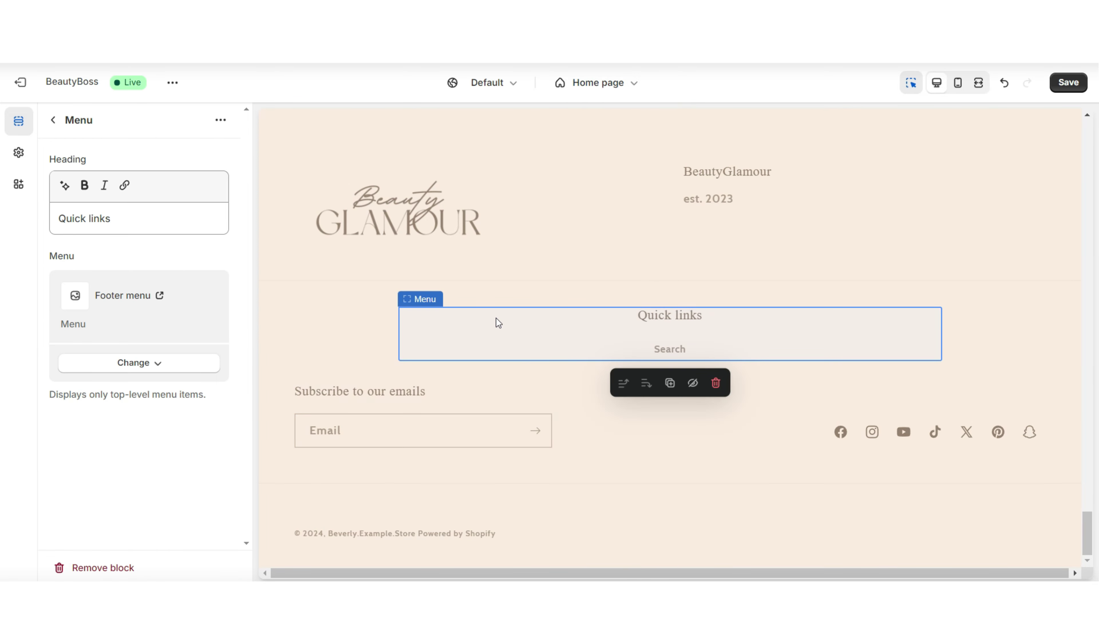
# Step: Assign New Footer Menu to the footer's Menu block and clear its Quick links heading
pyautogui.click(181, 362)
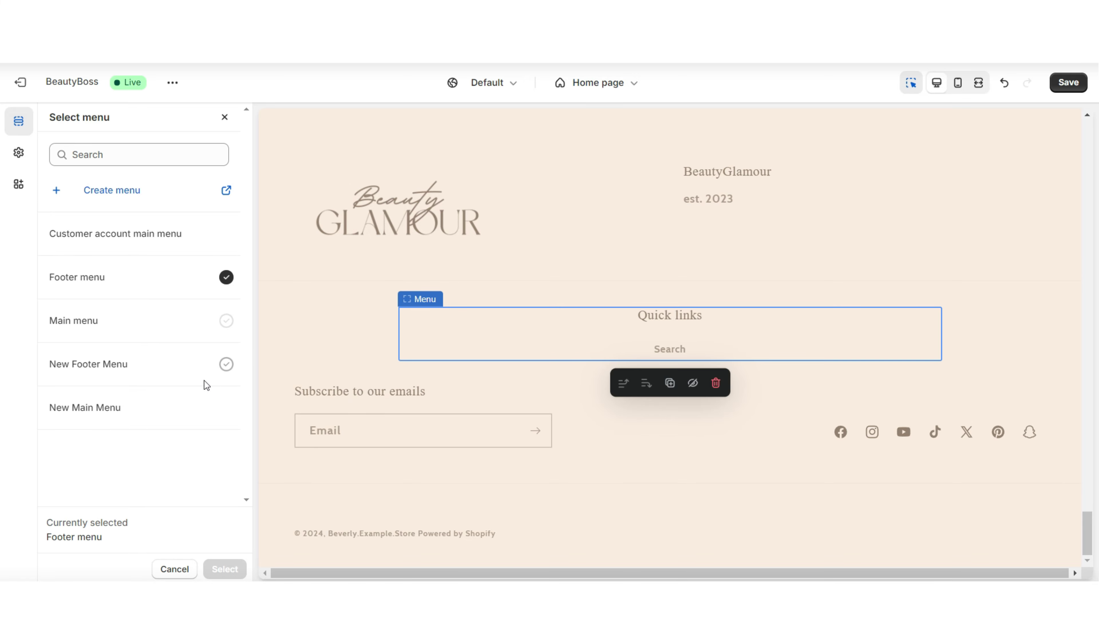
pyautogui.click(226, 364)
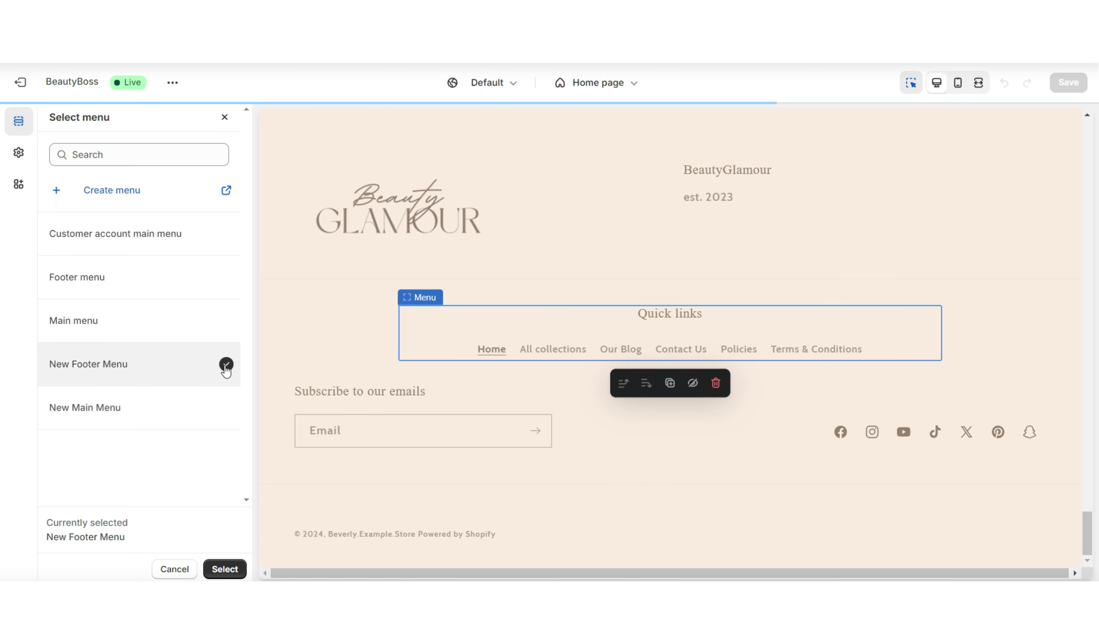
pyautogui.click(225, 570)
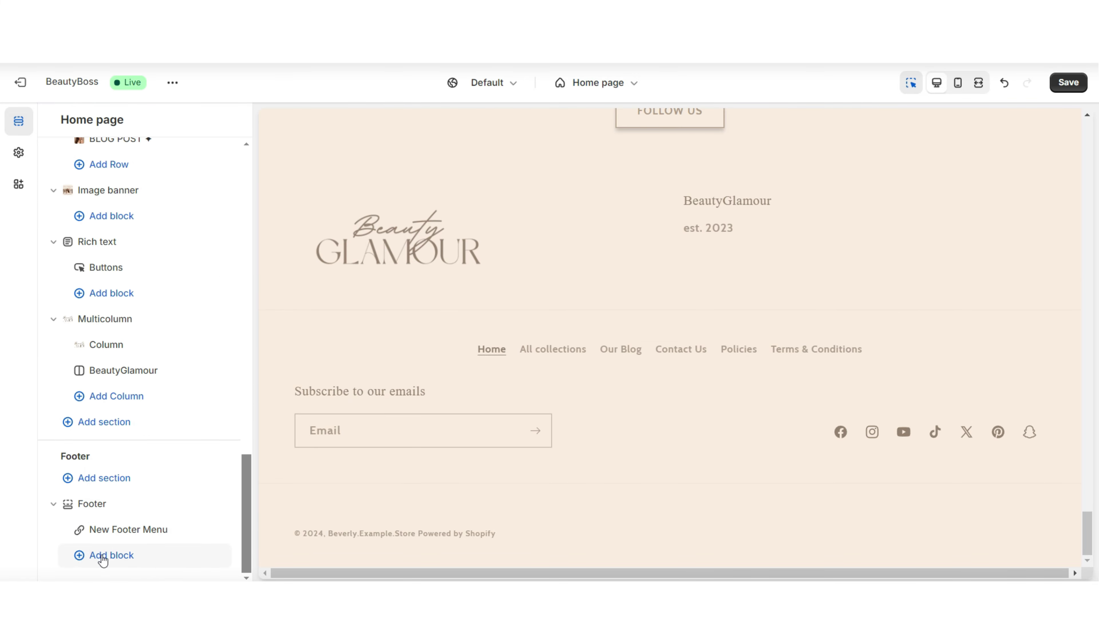
# Step: Add an Image block with the withphotosWeb_Banner_Templates_1 logo to the footer and set the image width to 375
pyautogui.click(103, 559)
pyautogui.click(279, 563)
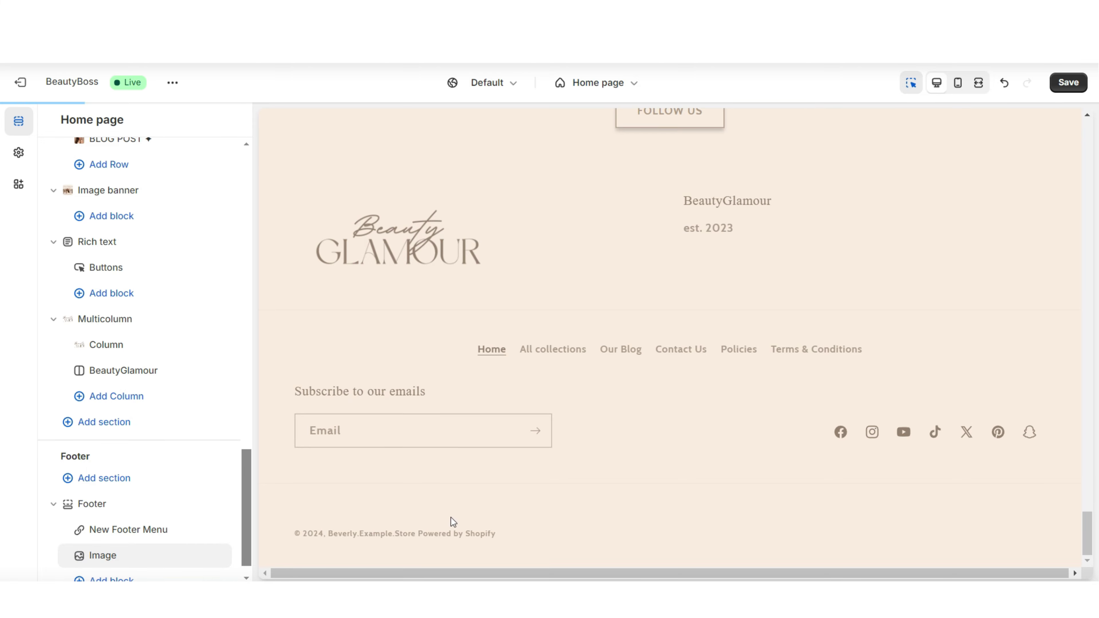
pyautogui.click(829, 348)
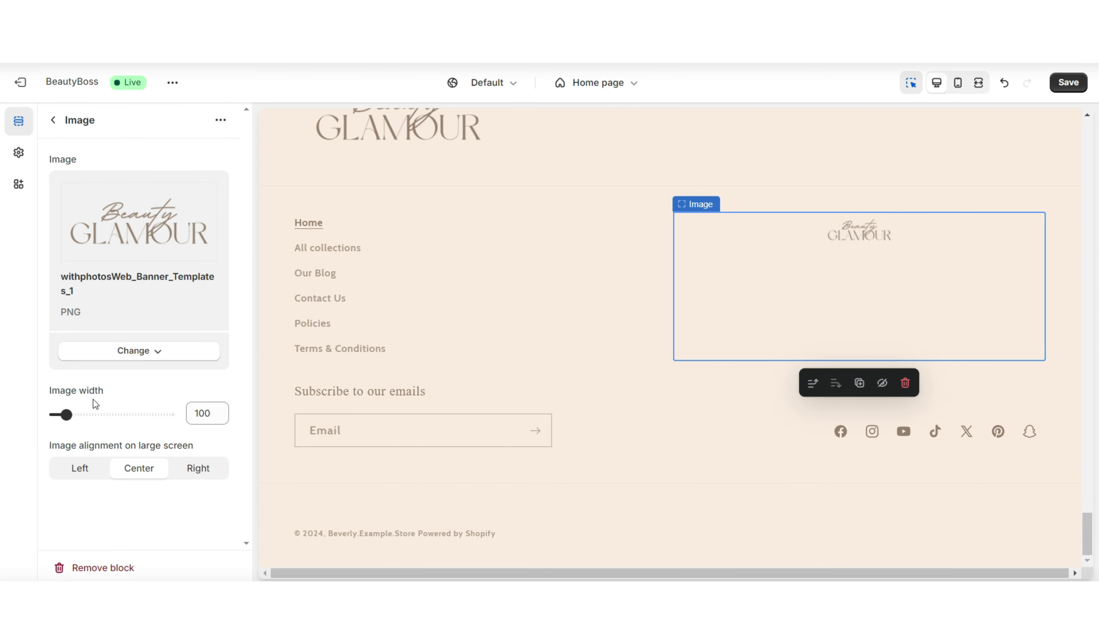
pyautogui.moveTo(105, 417); pyautogui.dragTo(128, 415)
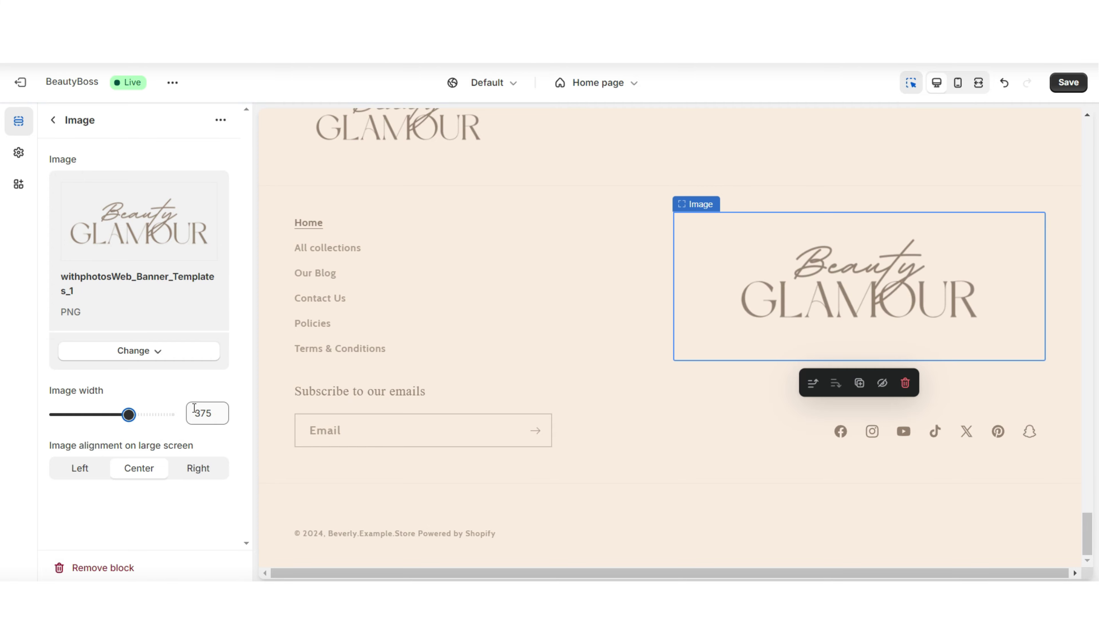
# Step: Review the home page's sections and the finished footer in the full-width preview
pyautogui.click(978, 83)
pyautogui.scroll(-5, 1092, 283)
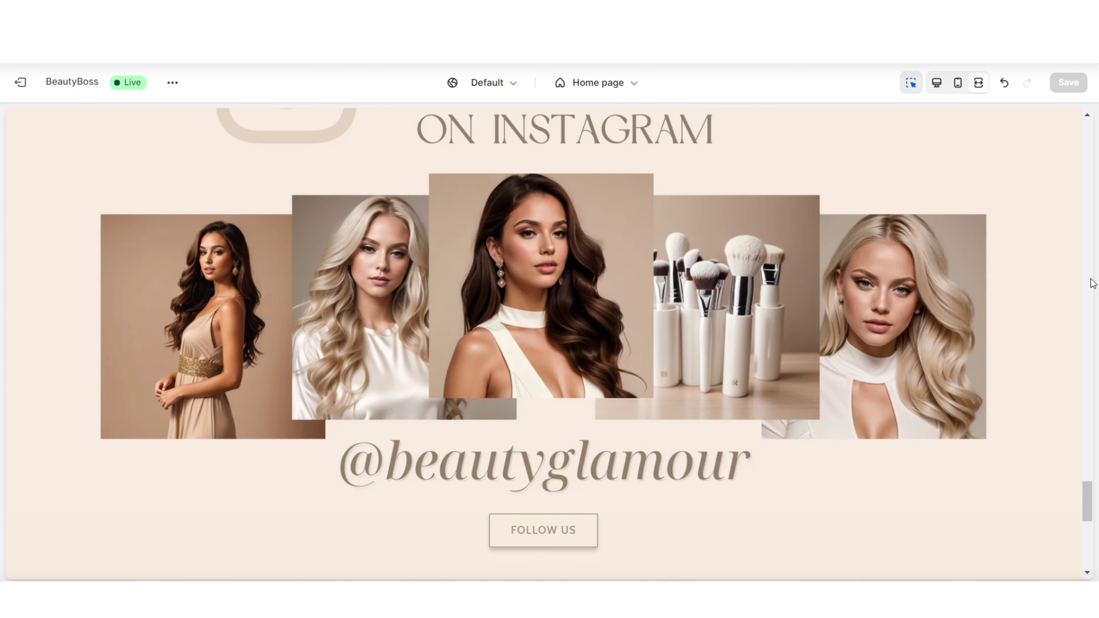
pyautogui.scroll(-10, 1092, 284)
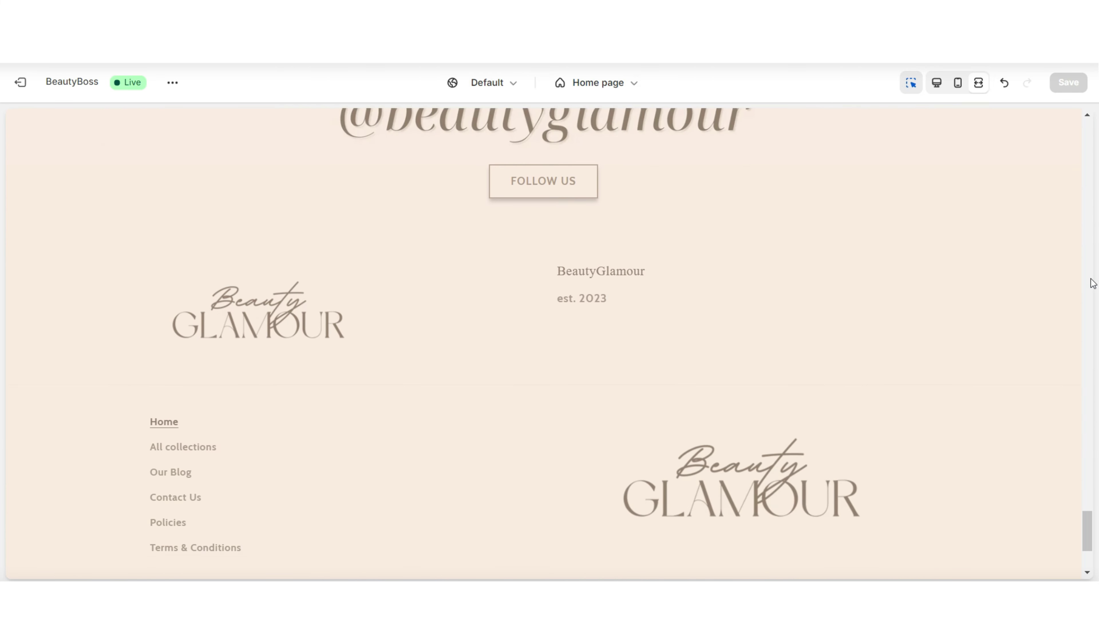
pyautogui.scroll(10, 1091, 155)
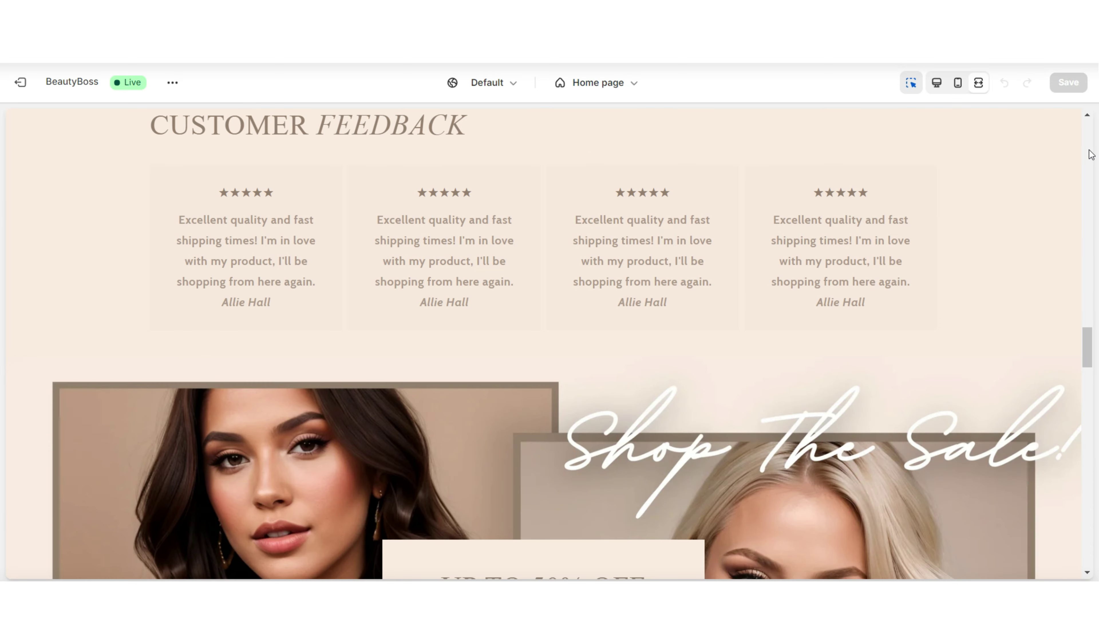
pyautogui.scroll(-5, 1091, 154)
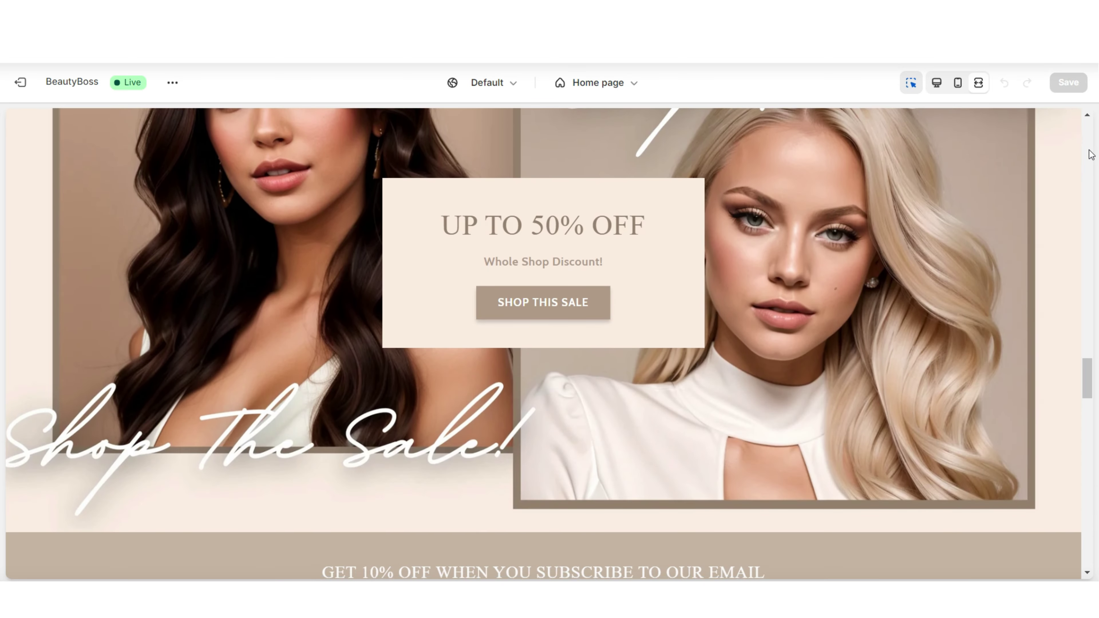
pyautogui.scroll(-5, 1091, 155)
pyautogui.scroll(3, 1091, 154)
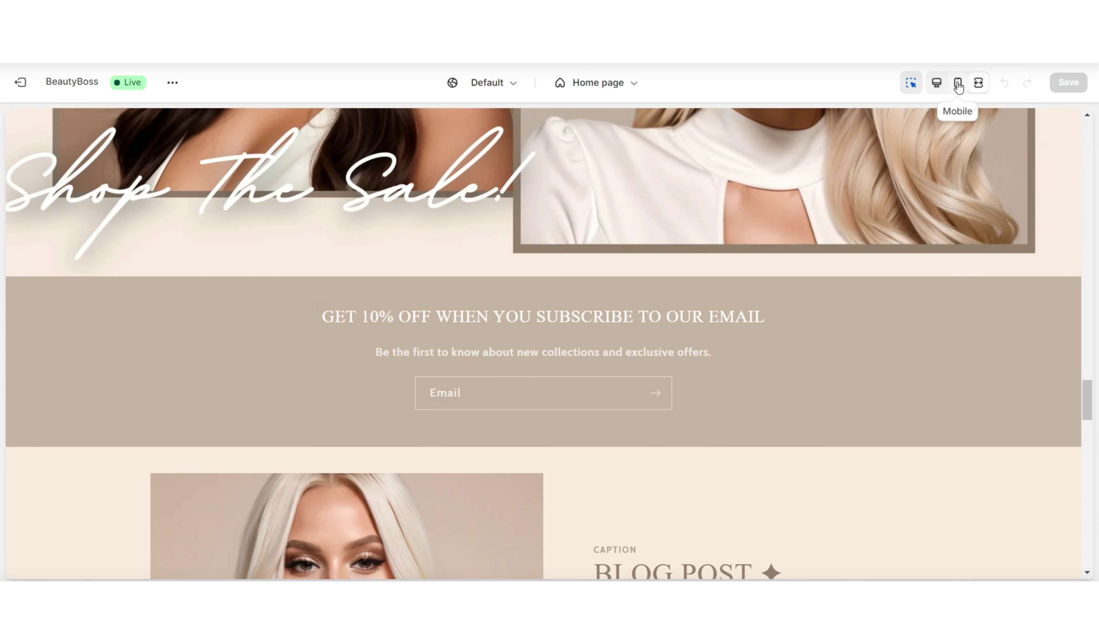
# Step: Check the home page in the mobile preview and remove the 10% off email signup section above the blog posts
pyautogui.click(958, 82)
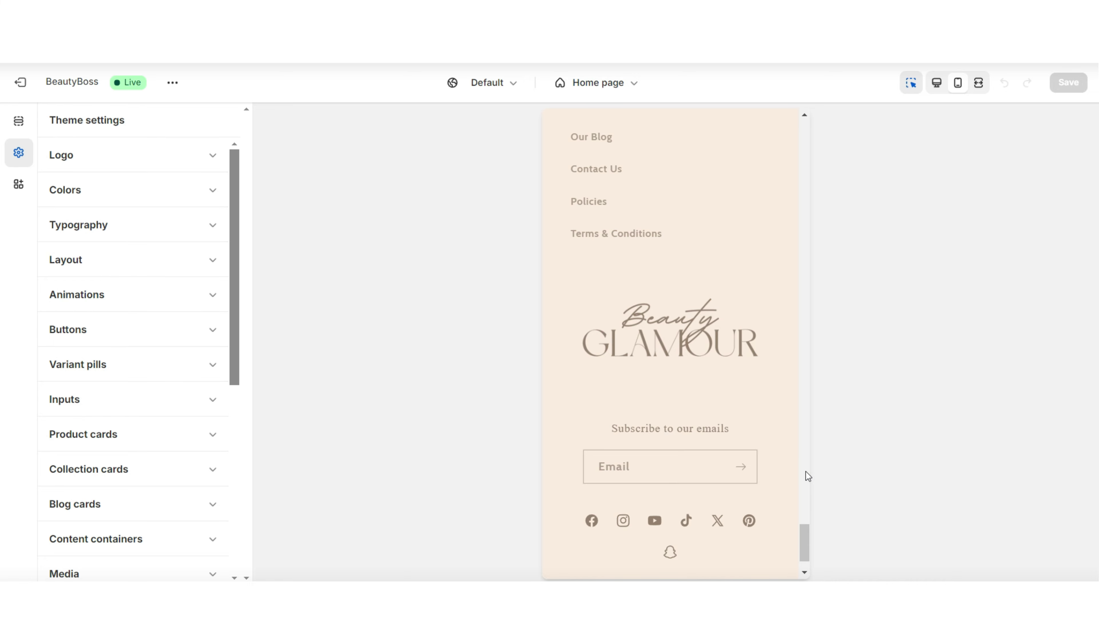
pyautogui.click(625, 406)
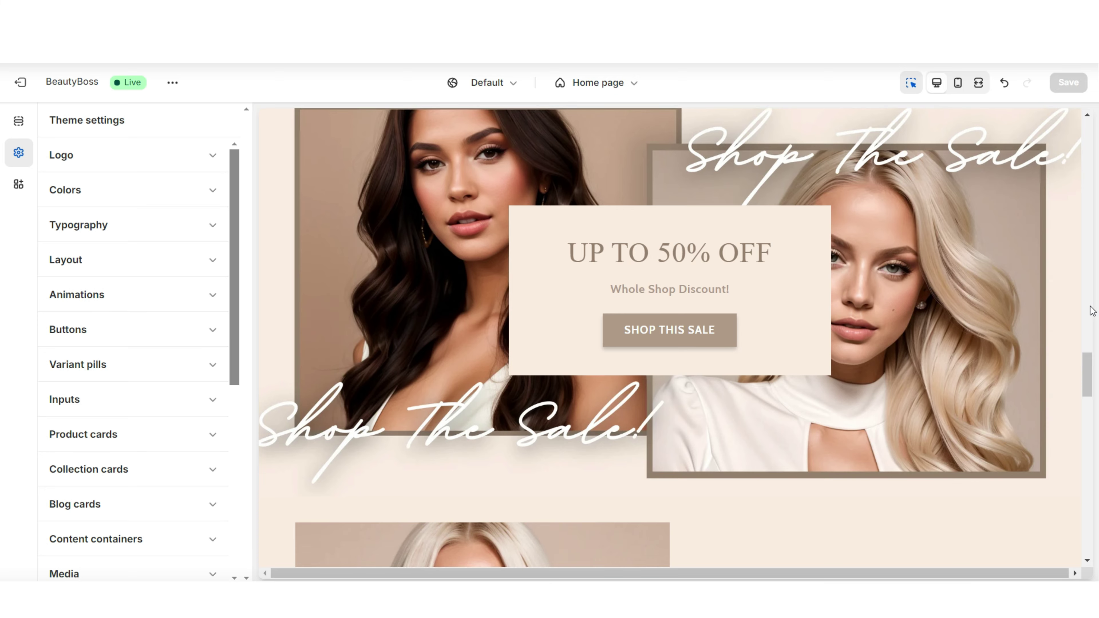
# Step: Add an Email signup section between the Shop The Sale banner and the blog posts on the home page
pyautogui.scroll(-5, 1092, 308)
pyautogui.scroll(3, 1093, 310)
pyautogui.scroll(-2, 1092, 310)
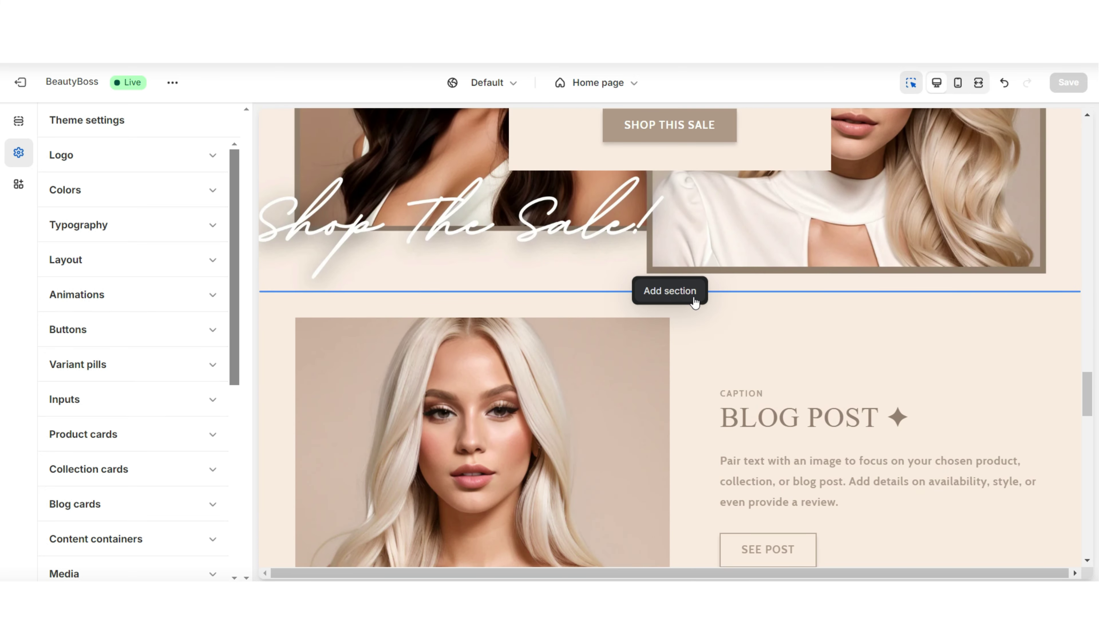
pyautogui.click(670, 291)
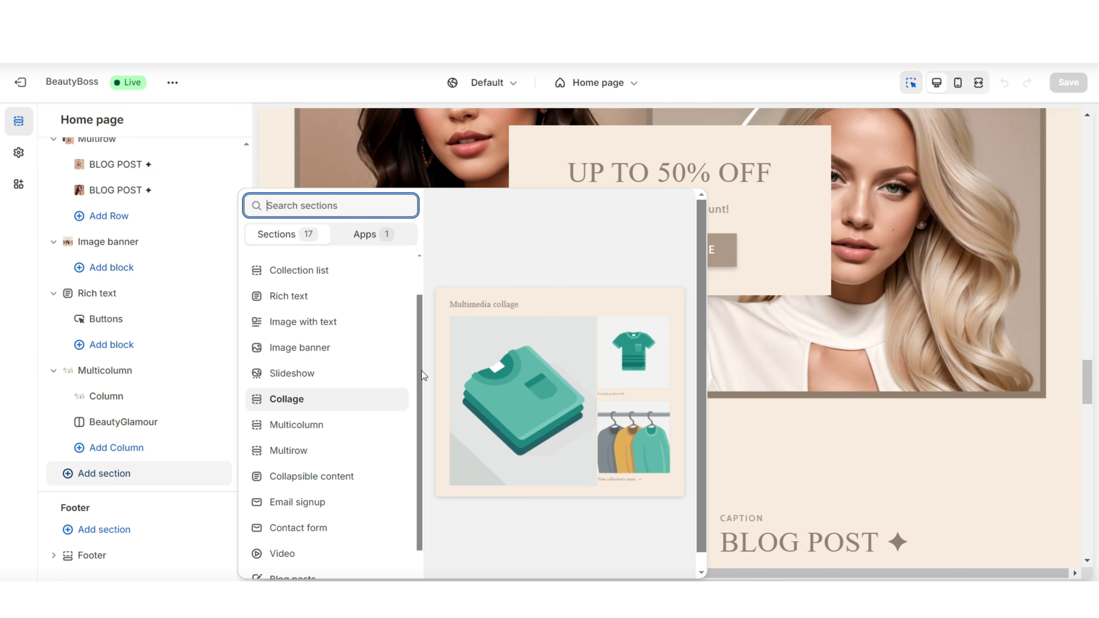
pyautogui.click(326, 504)
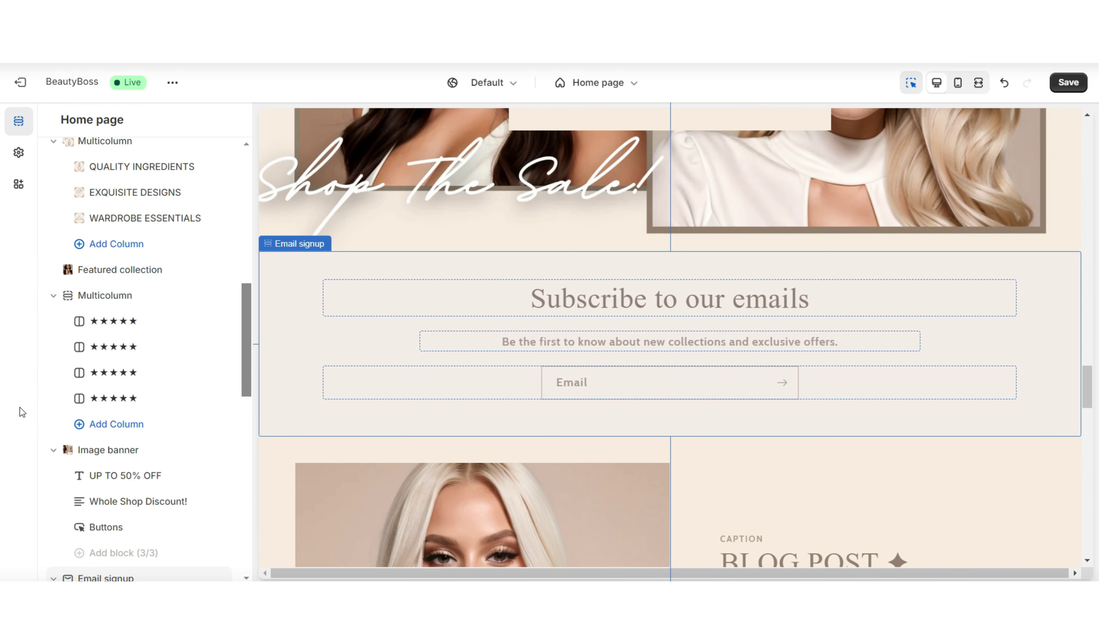
# Step: Set the new Email signup section's color scheme to Scheme 2
pyautogui.click(324, 351)
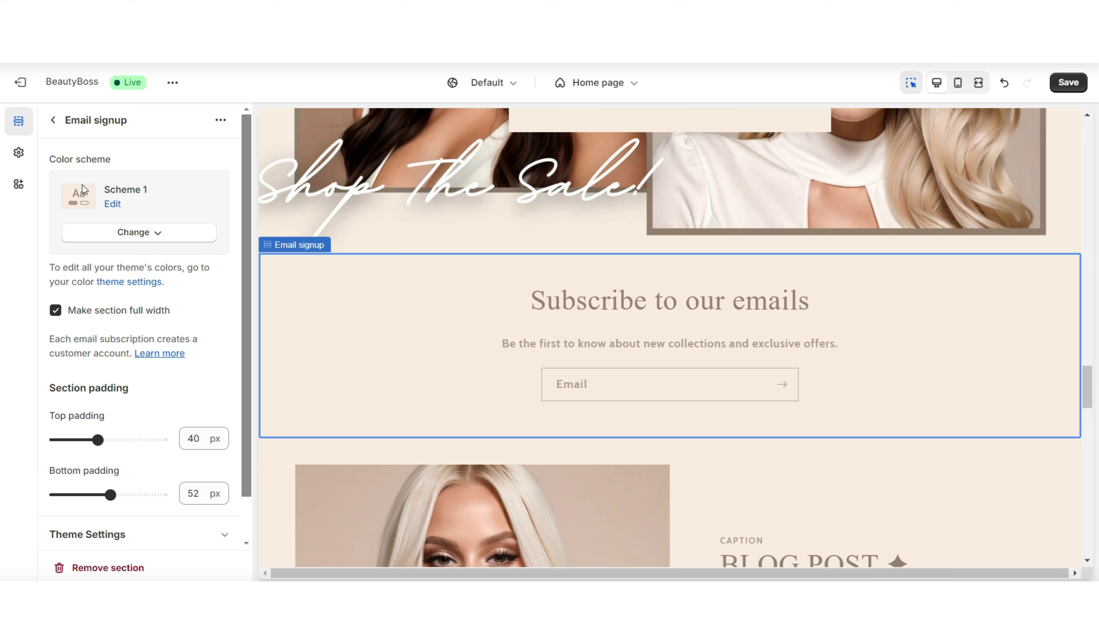
pyautogui.click(119, 234)
pyautogui.click(145, 304)
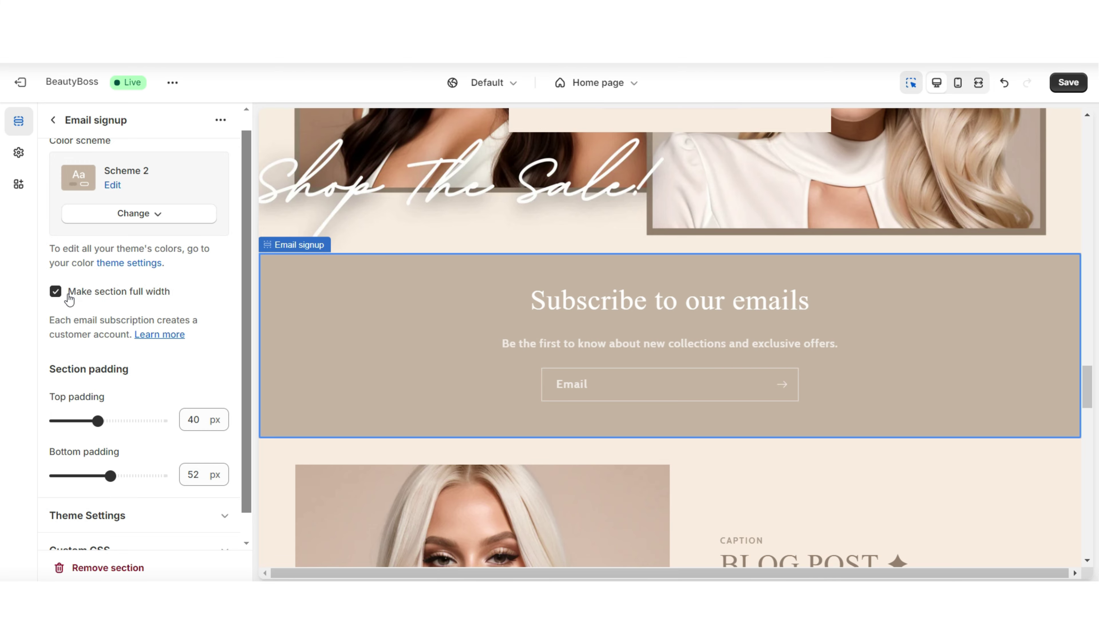
# Step: Try the Email signup section without full width in the wide preview and undo that change
pyautogui.click(69, 298)
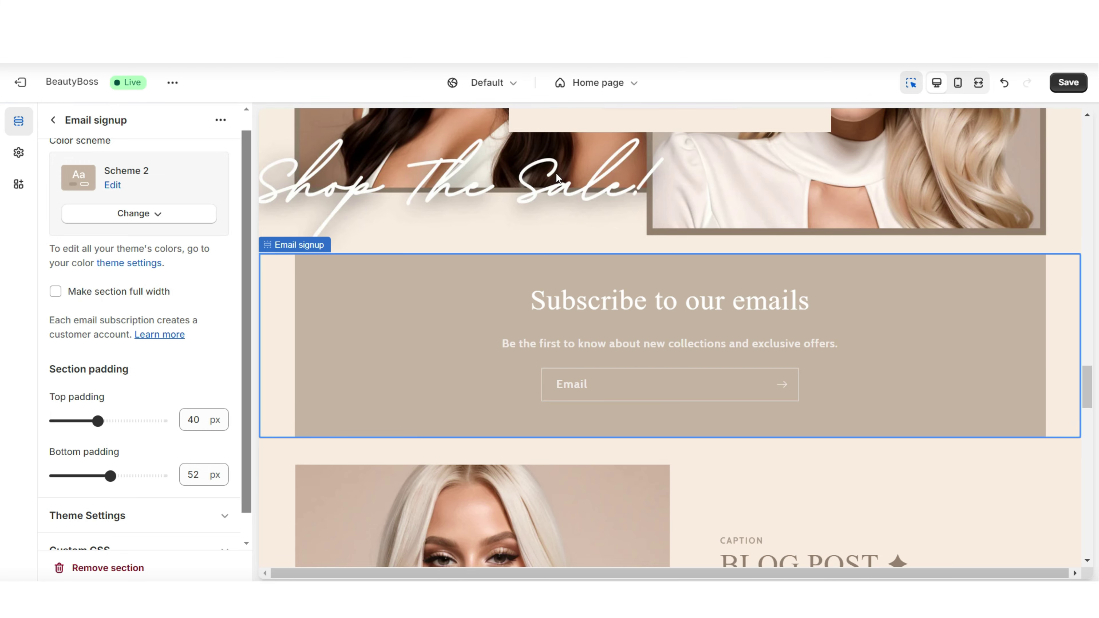
pyautogui.click(979, 82)
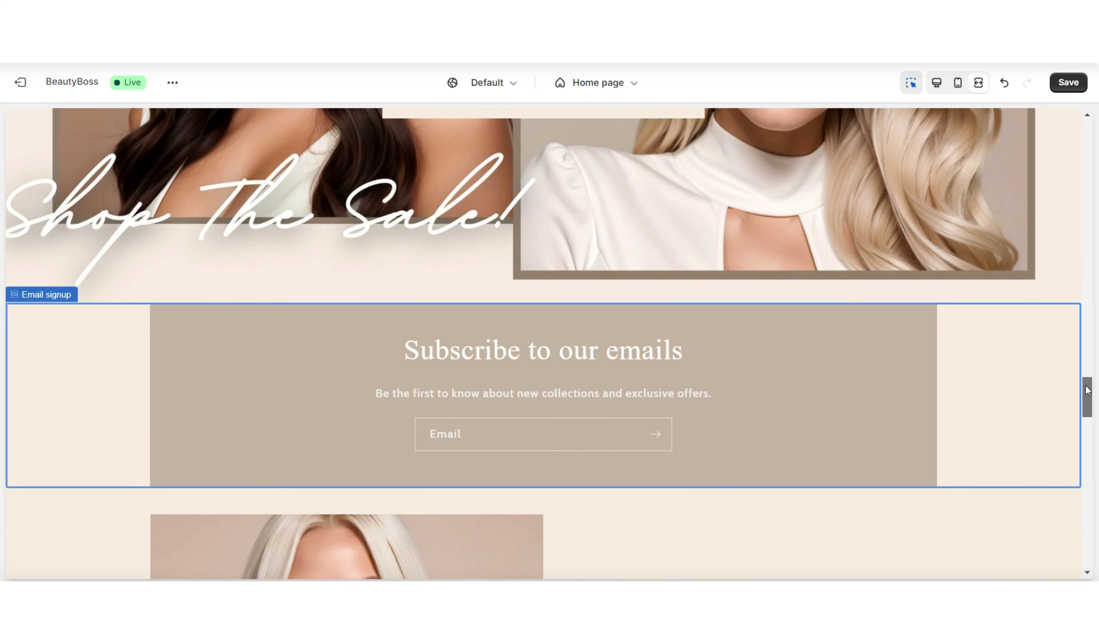
pyautogui.moveTo(1089, 390)
pyautogui.mouseDown()
pyautogui.moveTo(1088, 400)
pyautogui.moveTo(1089, 390)
pyautogui.mouseUp()
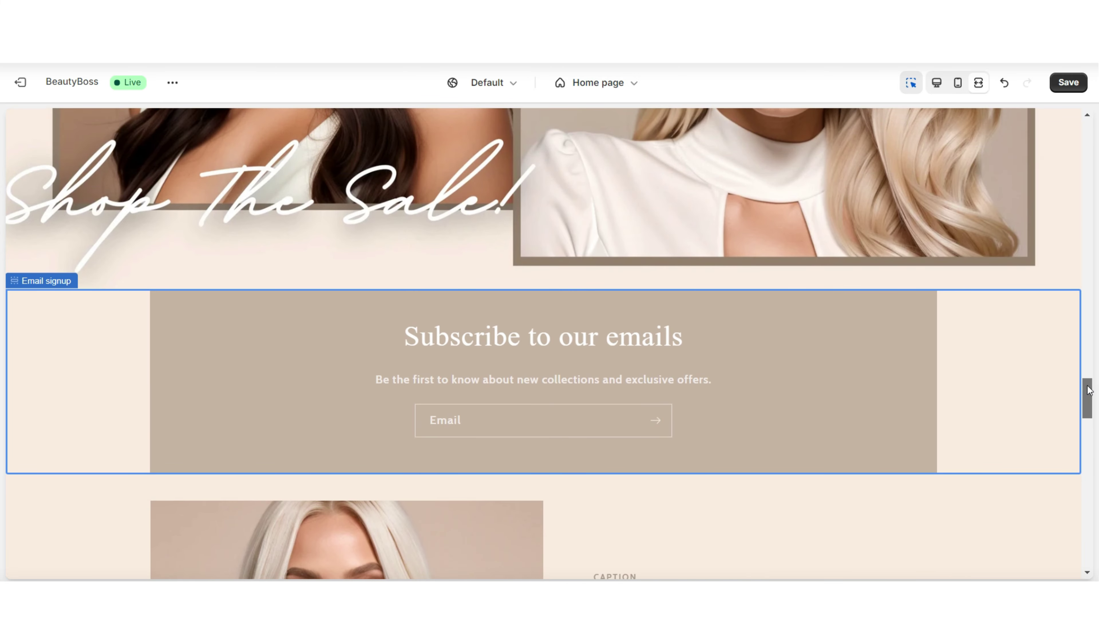
pyautogui.hotkey('ctrl', 'z')
# Step: Change the Email signup heading to "GET 10% OFF WHEN YOU SUBSCRIBE TO OUR EMAIL" and set its size to Small
pyautogui.click(571, 276)
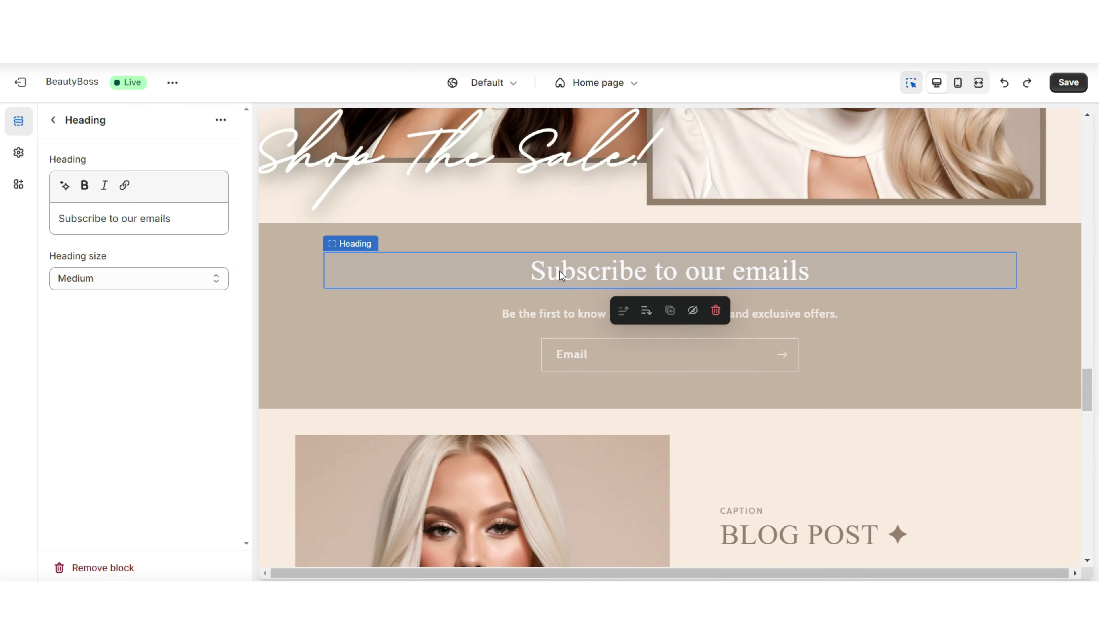
pyautogui.click(172, 223)
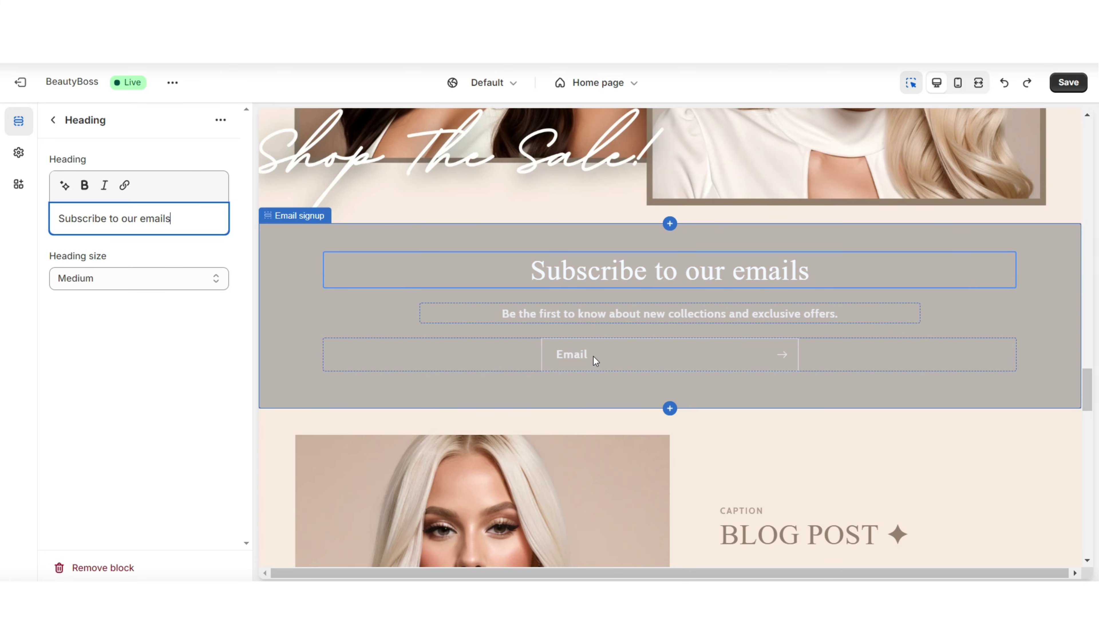
pyautogui.tripleClick(114, 218)
pyautogui.rightClick(125, 229)
pyautogui.click(152, 312)
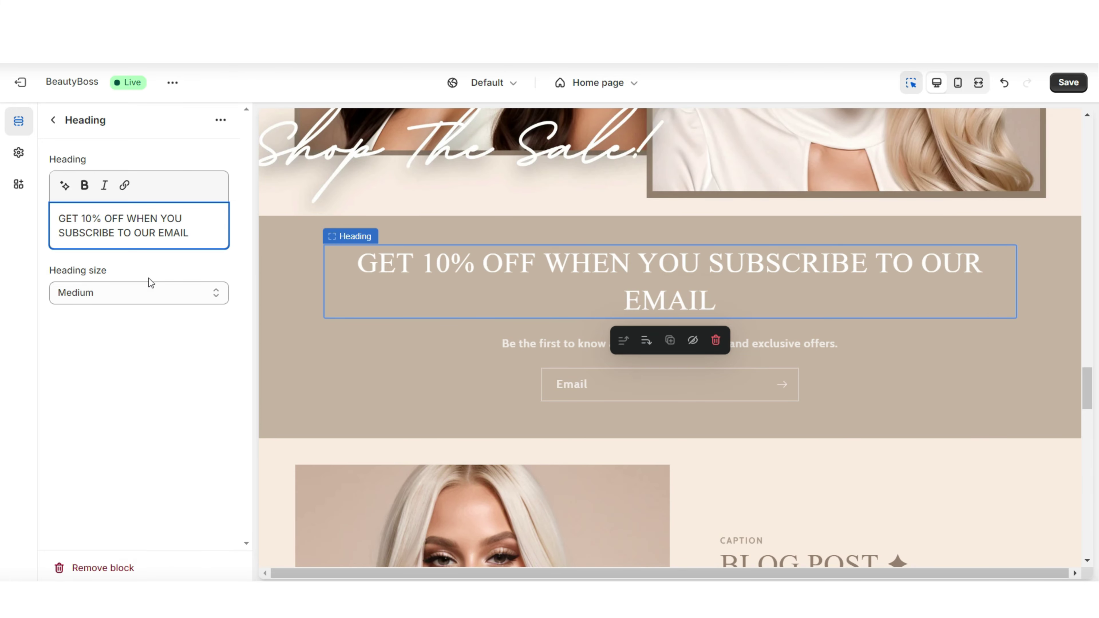
pyautogui.click(161, 159)
pyautogui.click(93, 300)
pyautogui.click(96, 314)
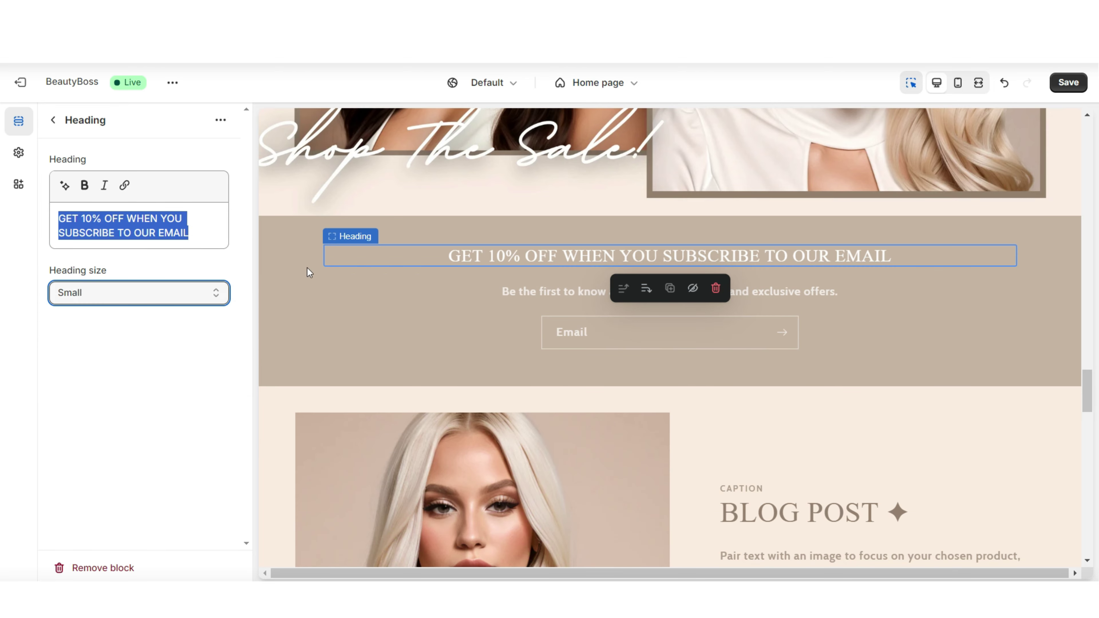
# Step: Review the home page from the sale banner and email signup through the Instagram section down to the footer
pyautogui.scroll(2, 831, 366)
pyautogui.click(831, 366)
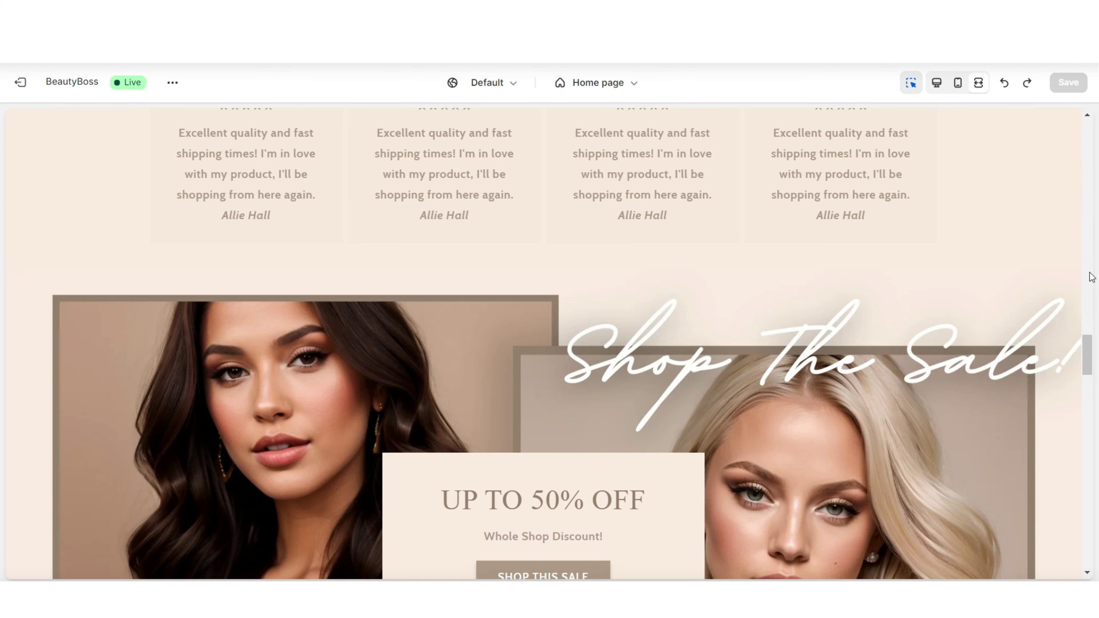
pyautogui.scroll(-5, 1091, 277)
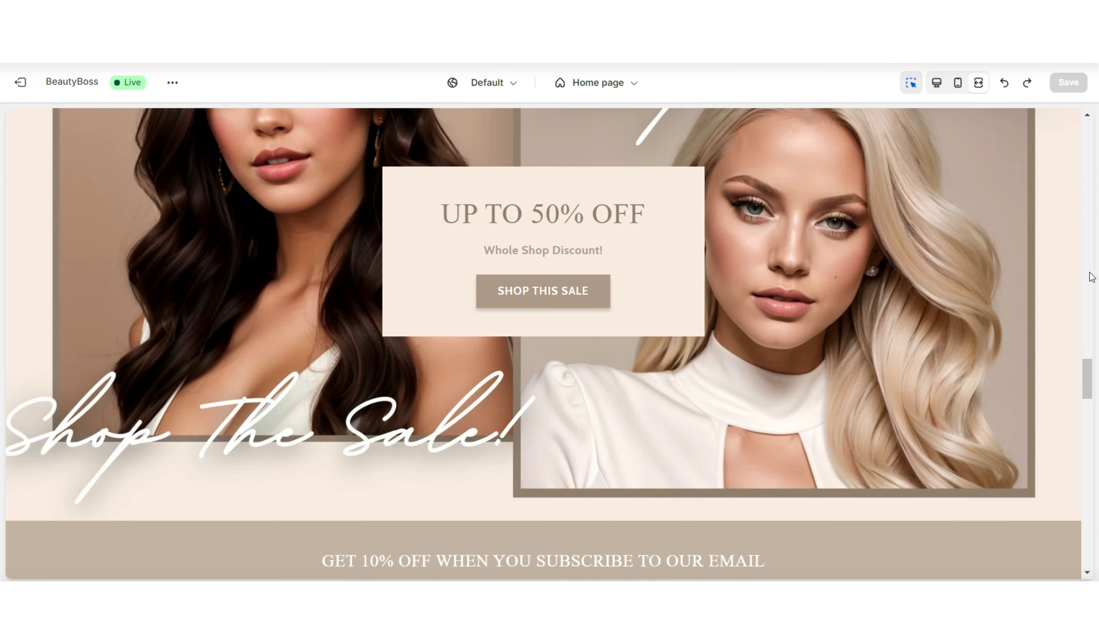
pyautogui.scroll(-10, 1092, 277)
pyautogui.scroll(7, 1091, 278)
pyautogui.scroll(-3, 1092, 278)
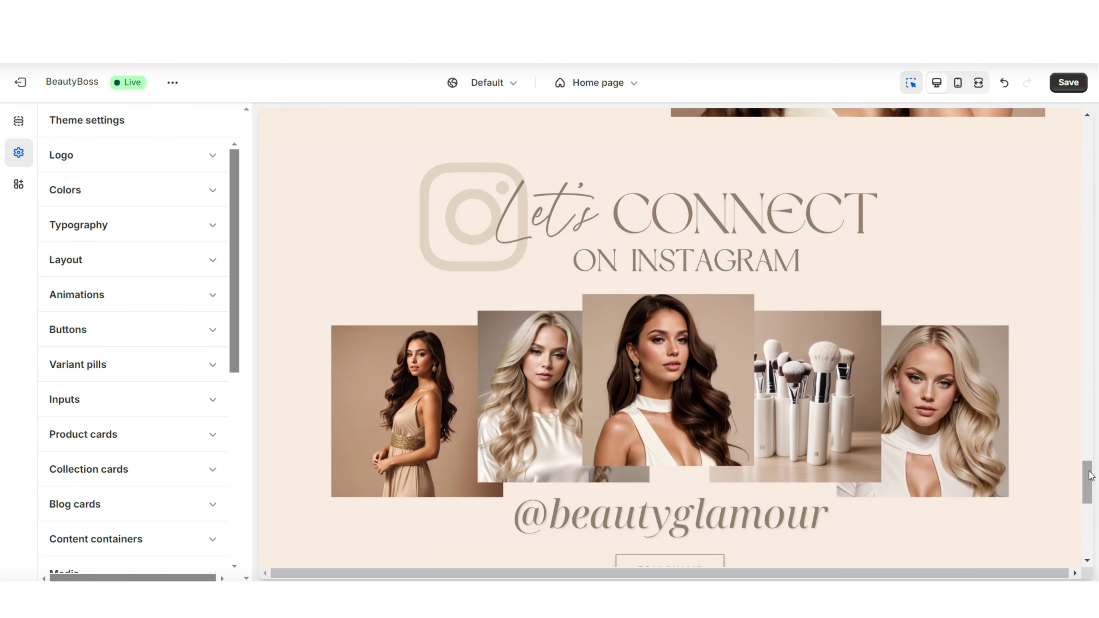
pyautogui.scroll(-3, 1091, 475)
pyautogui.scroll(-9, 1091, 476)
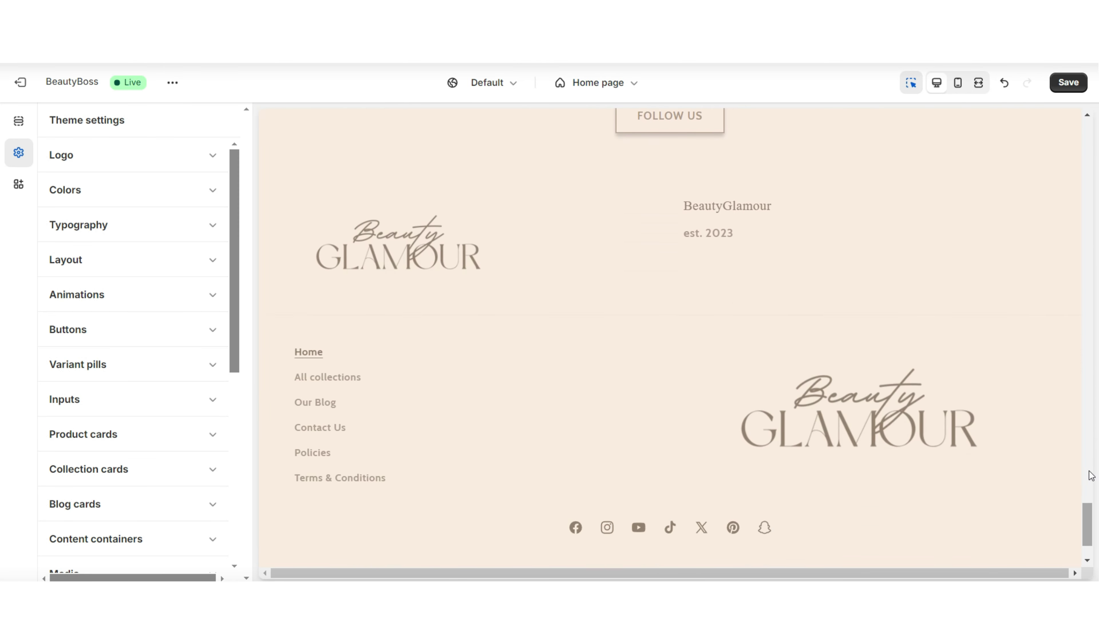
# Step: Turn on the email signup in the footer and check the footer in the mobile preview
pyautogui.click(405, 464)
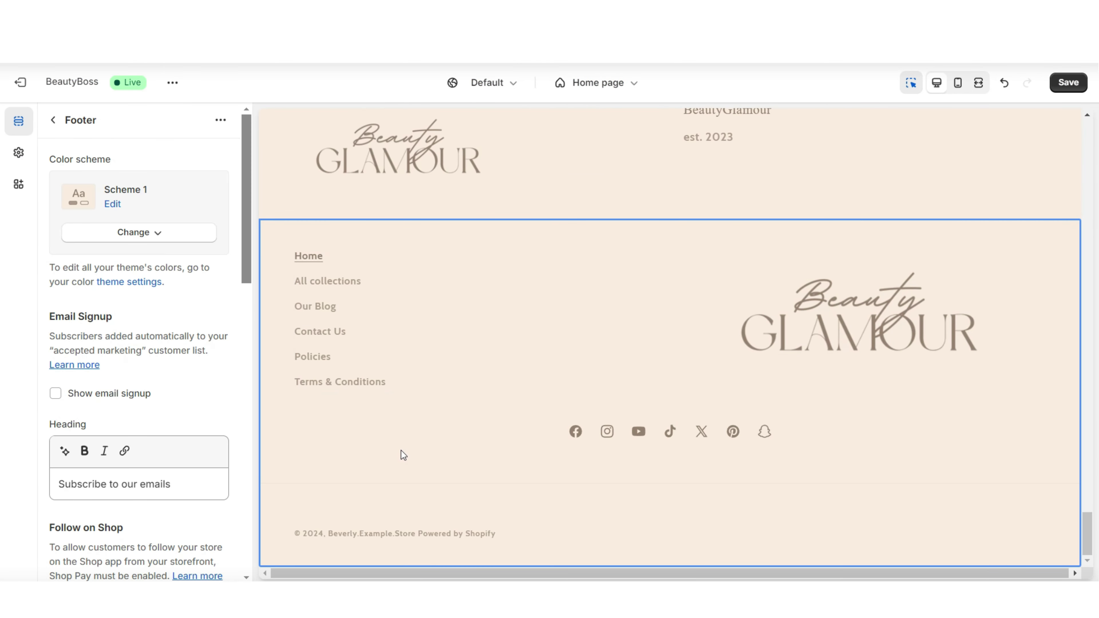
pyautogui.click(57, 393)
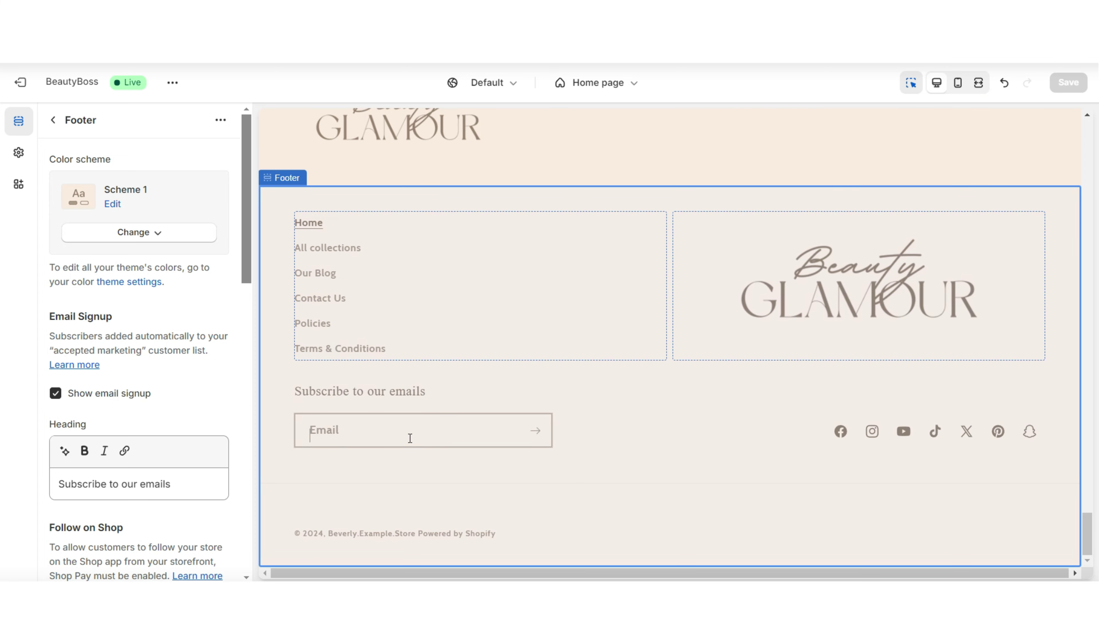
pyautogui.scroll(-3, 68, 288)
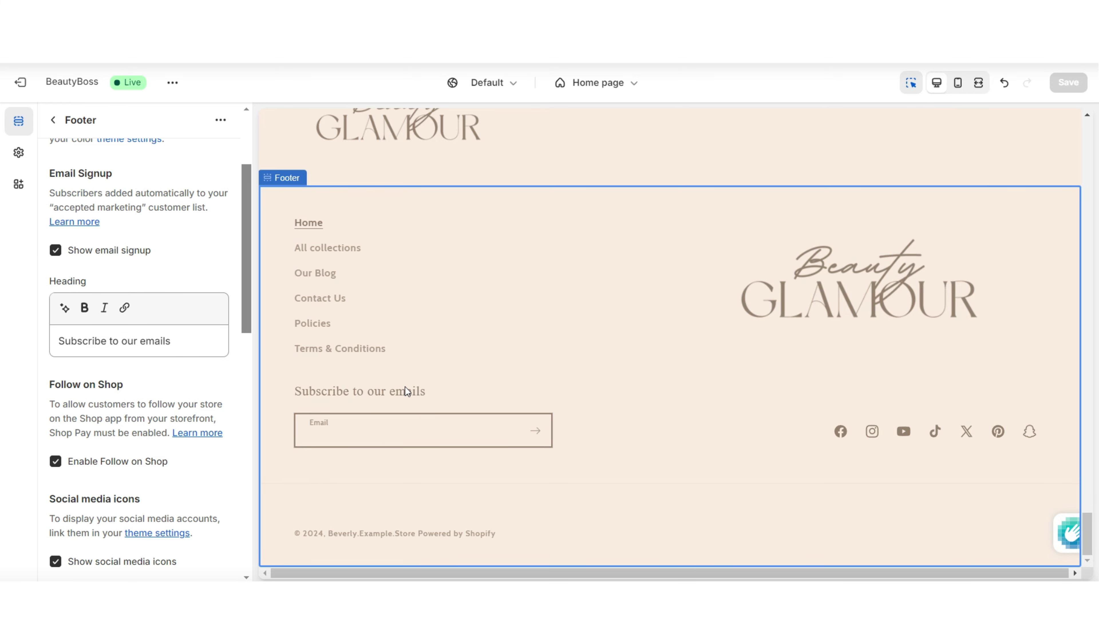
pyautogui.click(958, 82)
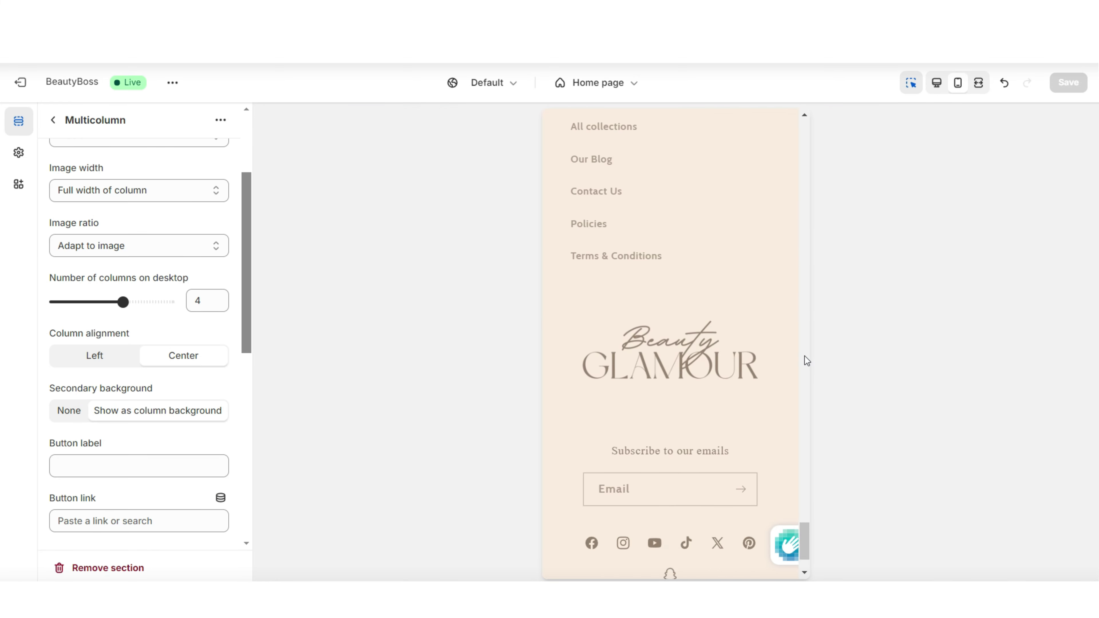
pyautogui.scroll(-2, 807, 361)
pyautogui.scroll(1, 806, 361)
pyautogui.scroll(-1, 807, 361)
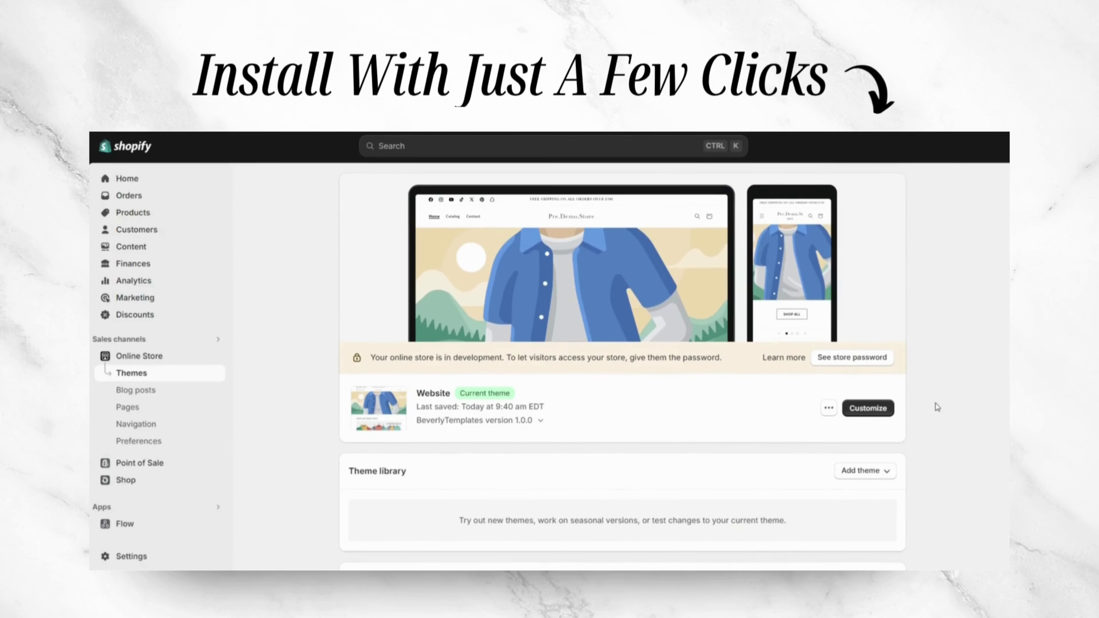
# Step: Add a new theme to the theme library by uploading the Shopifytheme.zip.zip file
pyautogui.click(879, 472)
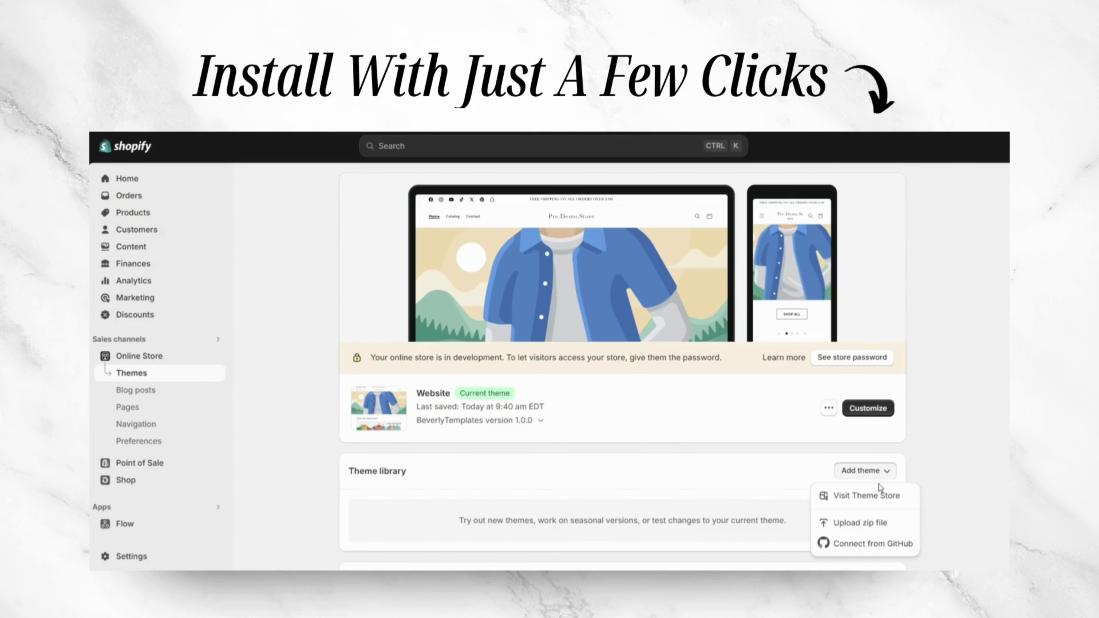
pyautogui.click(883, 524)
pyautogui.click(567, 372)
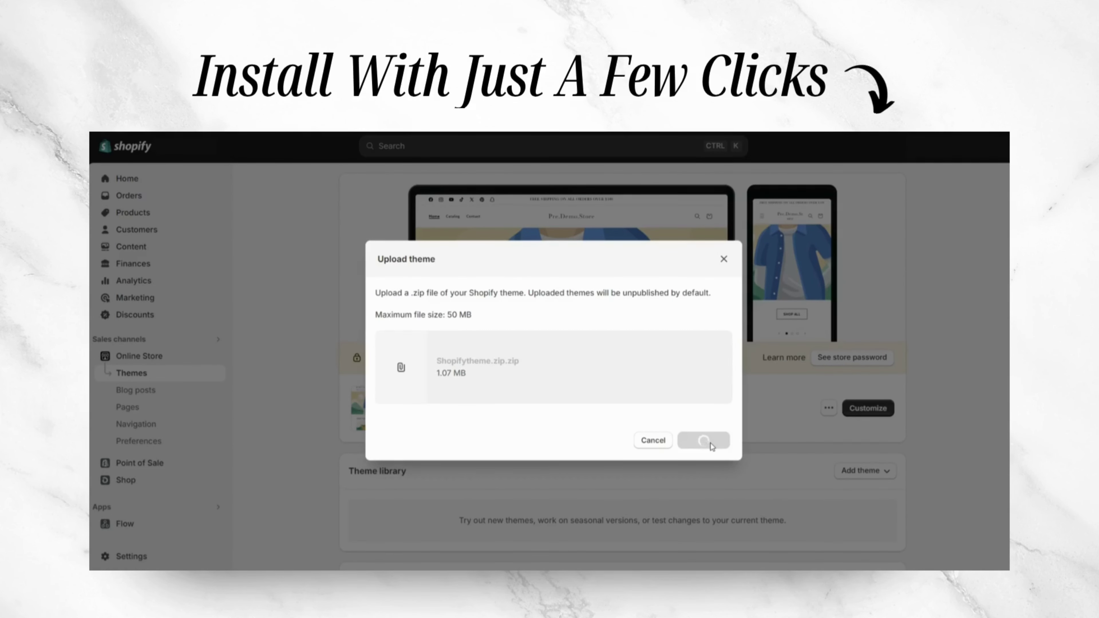
pyautogui.click(704, 441)
pyautogui.scroll(-3, 927, 454)
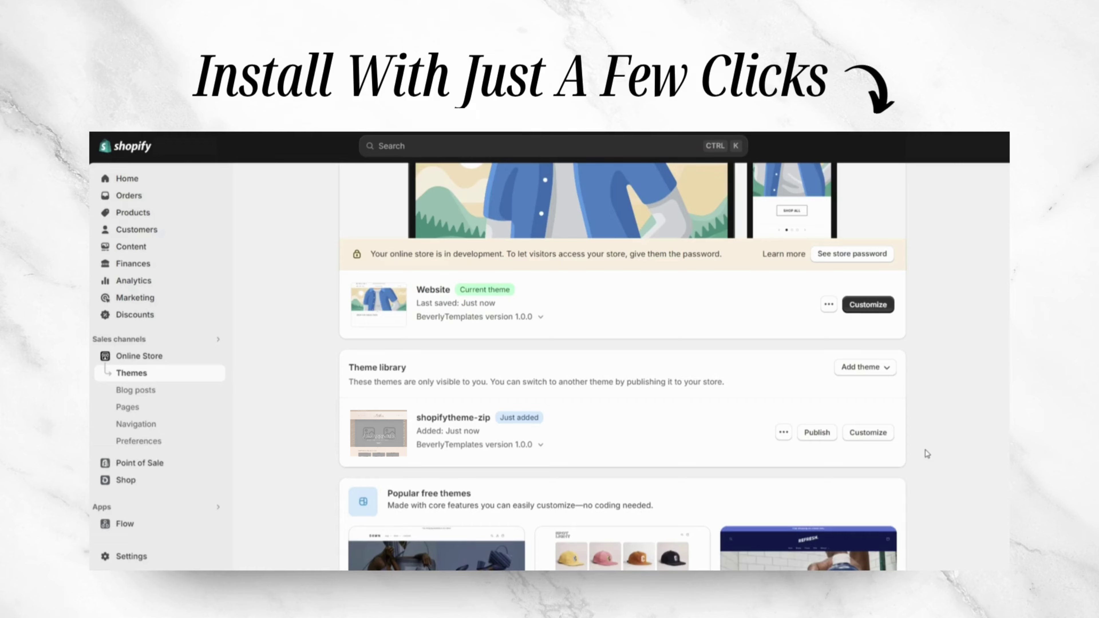